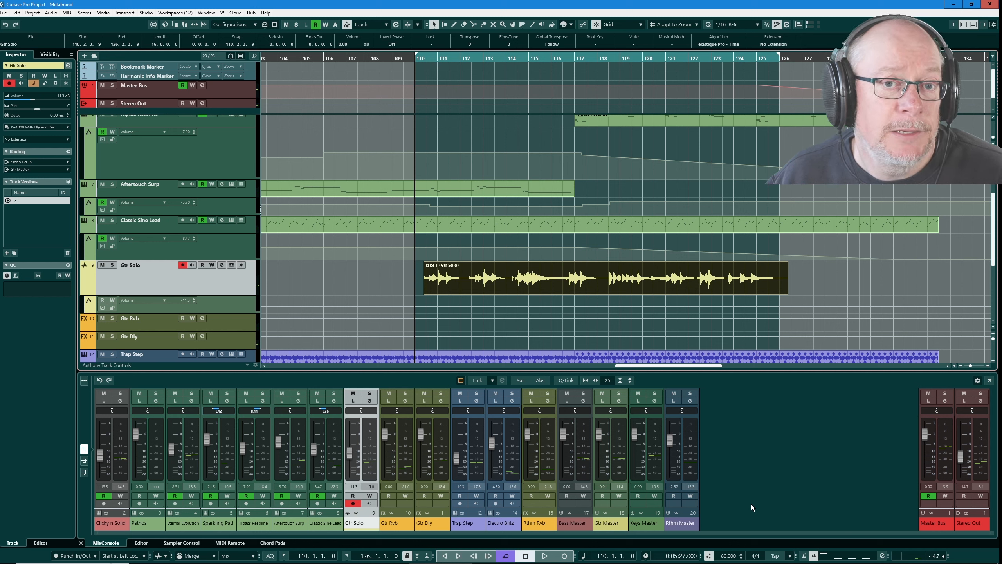
# Step: Audition the Gtr Solo take from bar 110 and open it in the Sample Editor with the Hitpoints section expanded
pyautogui.click(545, 556)
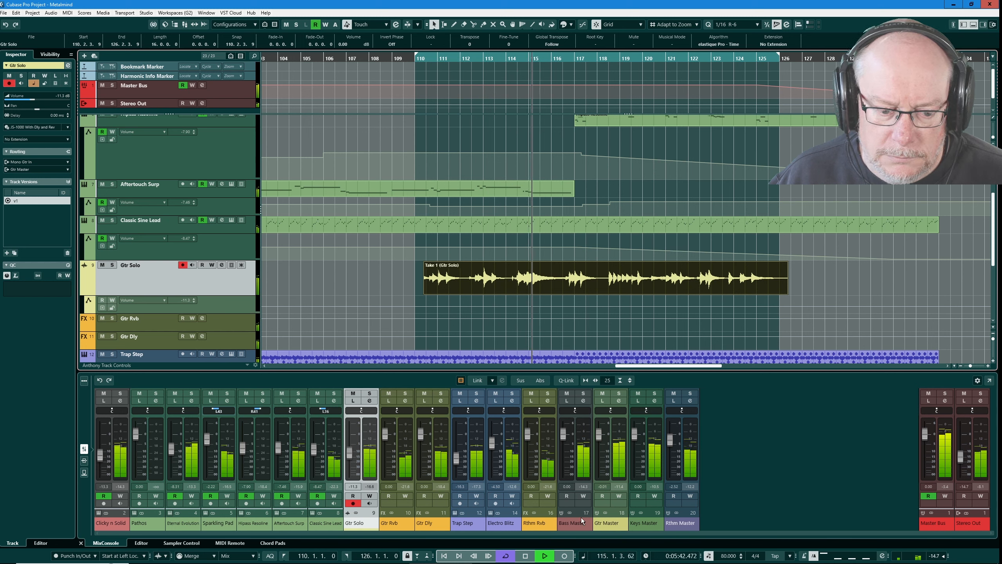
pyautogui.click(525, 556)
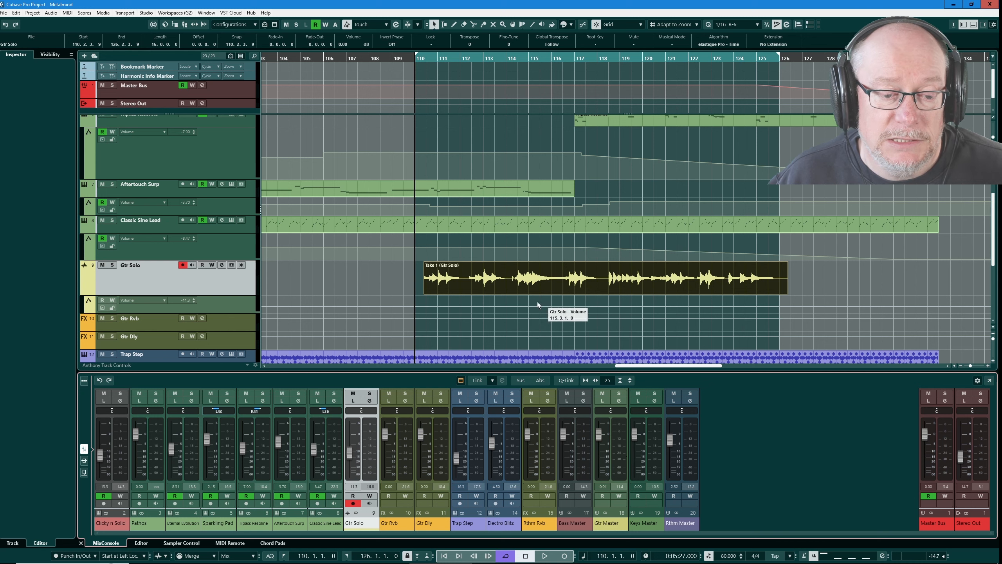
pyautogui.doubleClick(572, 288)
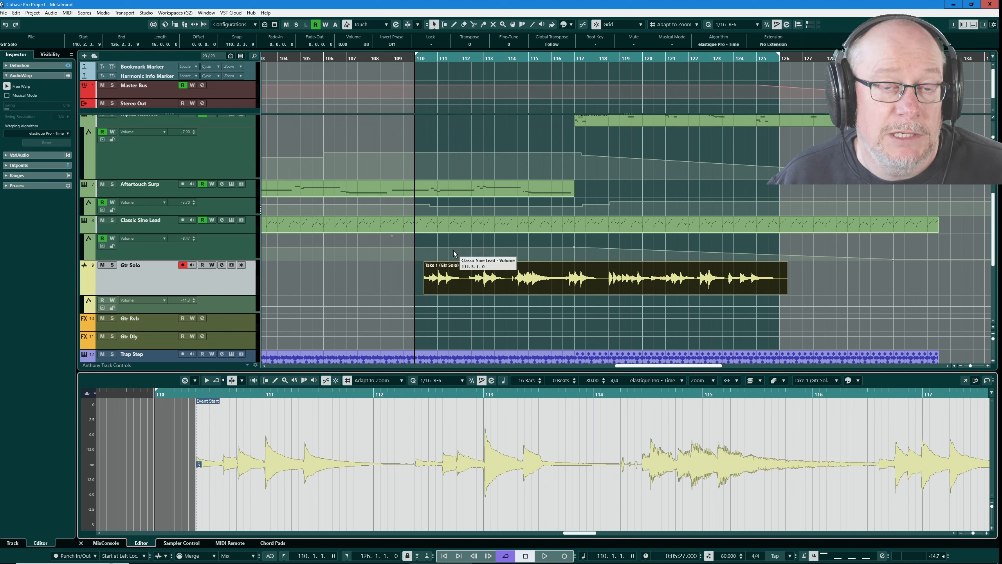
pyautogui.click(379, 229)
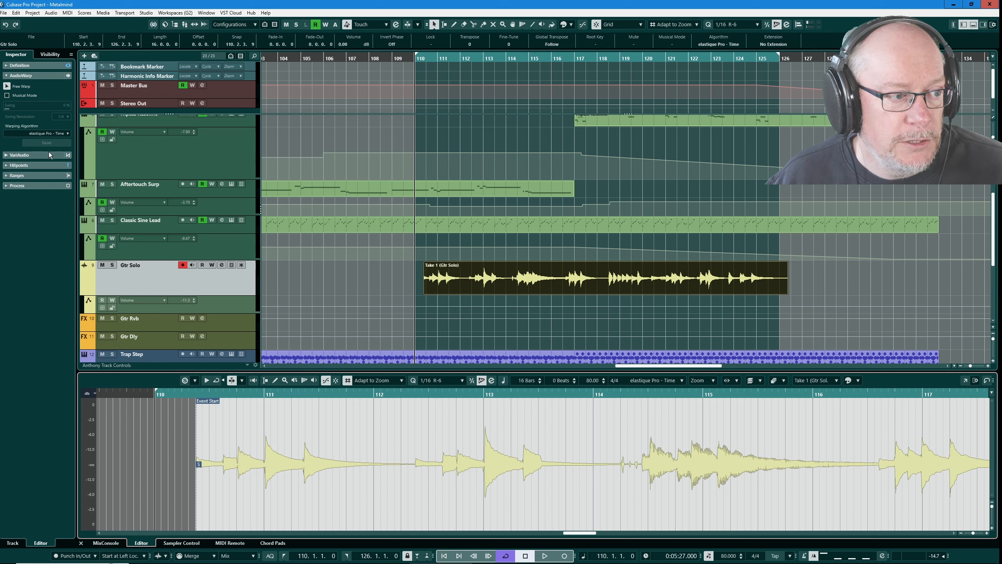
pyautogui.click(26, 167)
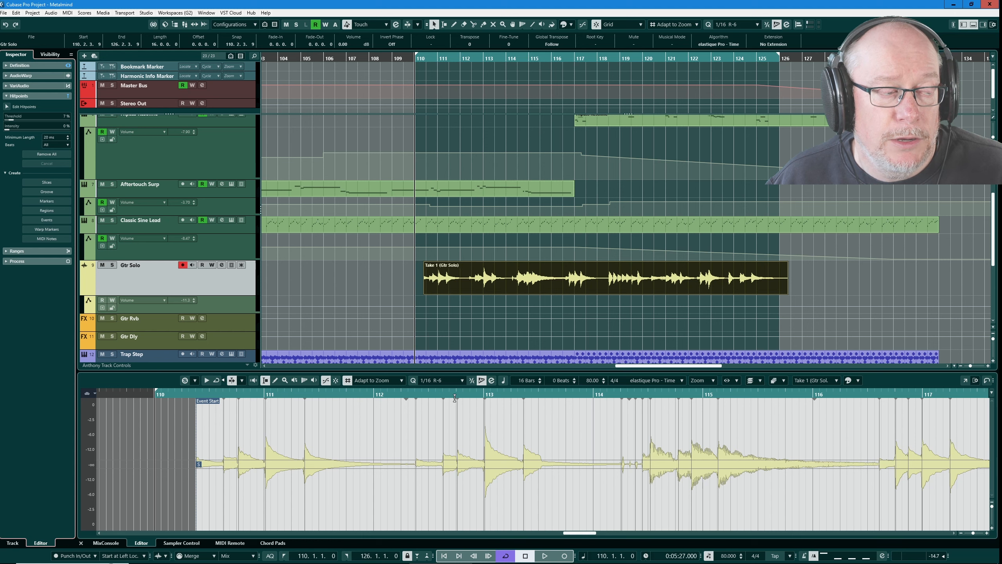
# Step: Check the Enable Automatic Hitpoint Detection option in the Editing-Audio preferences, and close the preferences
pyautogui.click(15, 13)
pyautogui.click(34, 323)
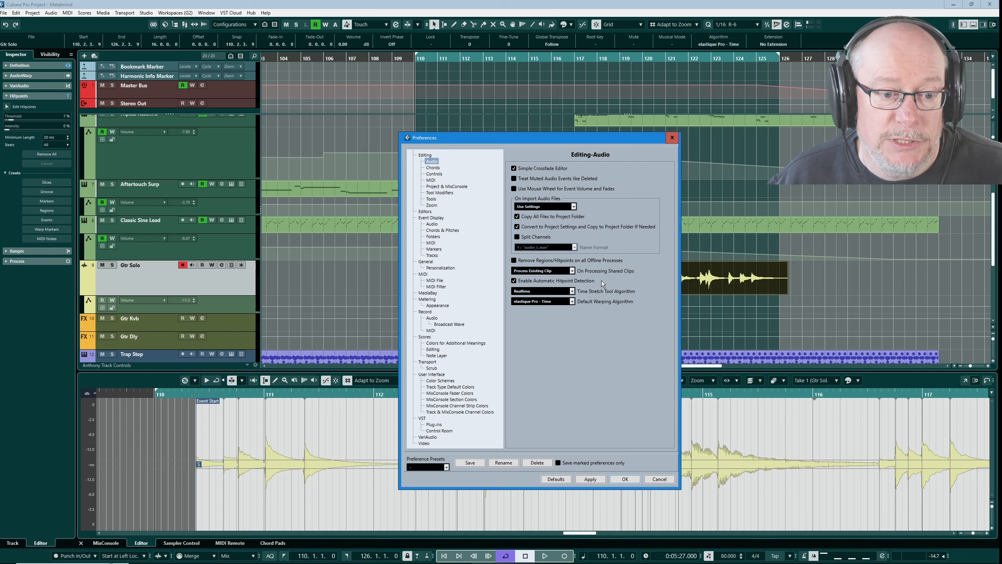
pyautogui.click(624, 479)
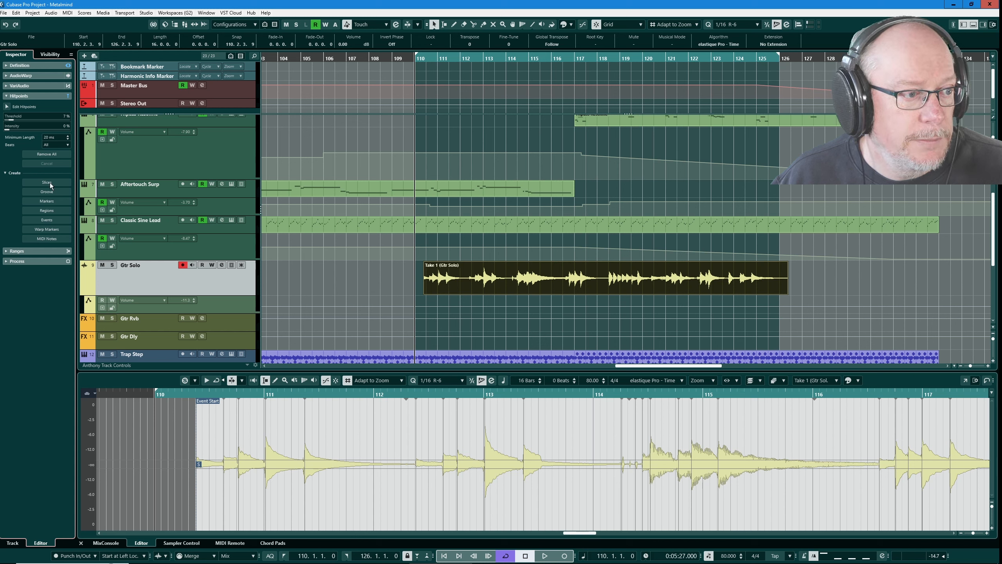
# Step: Remove all hitpoints from the guitar solo and detect them again by activating Edit Hitpoints
pyautogui.click(45, 152)
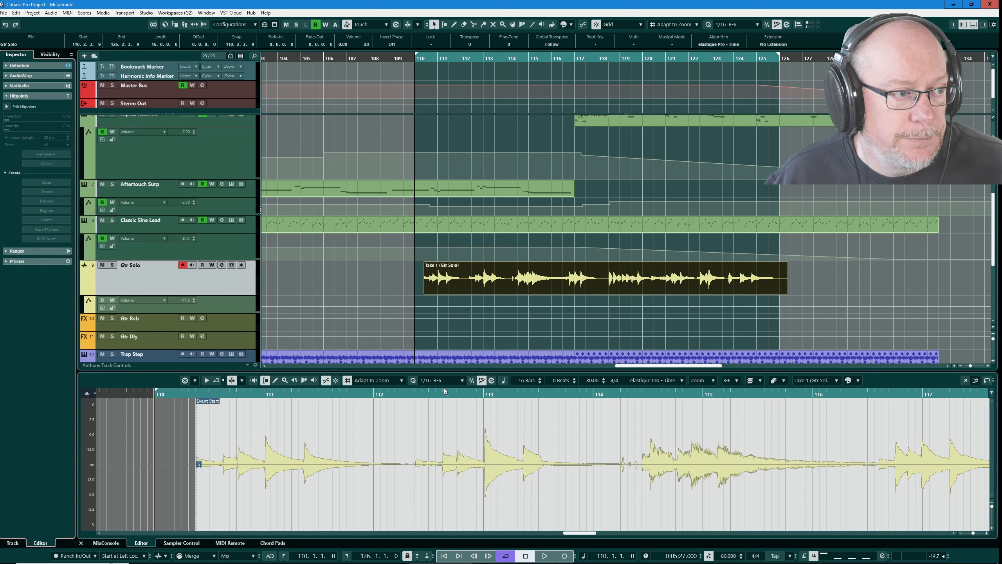
pyautogui.click(6, 107)
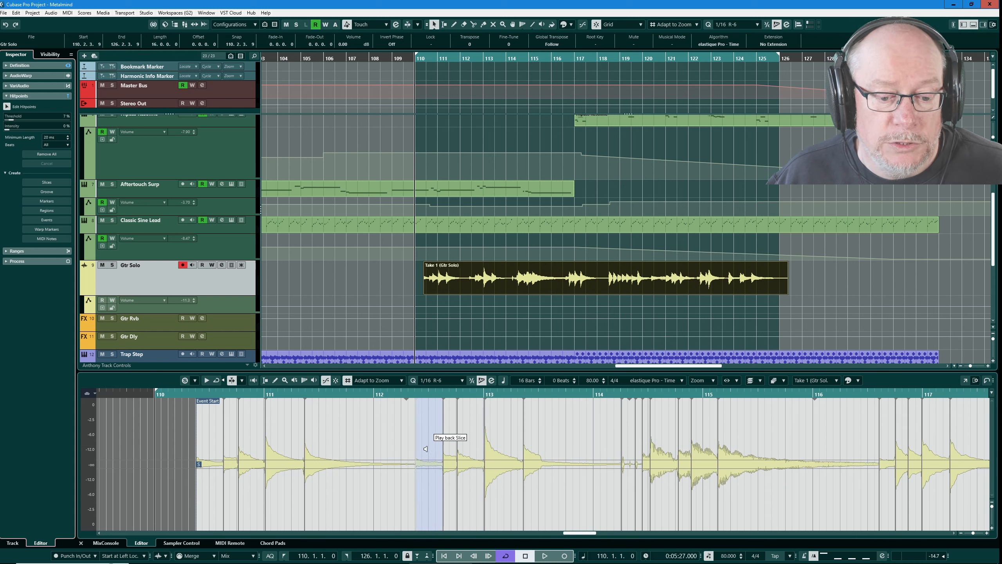
# Step: Play the solo from bar 114 to compare the hitpoints with the played notes
pyautogui.scroll(5, 672, 458)
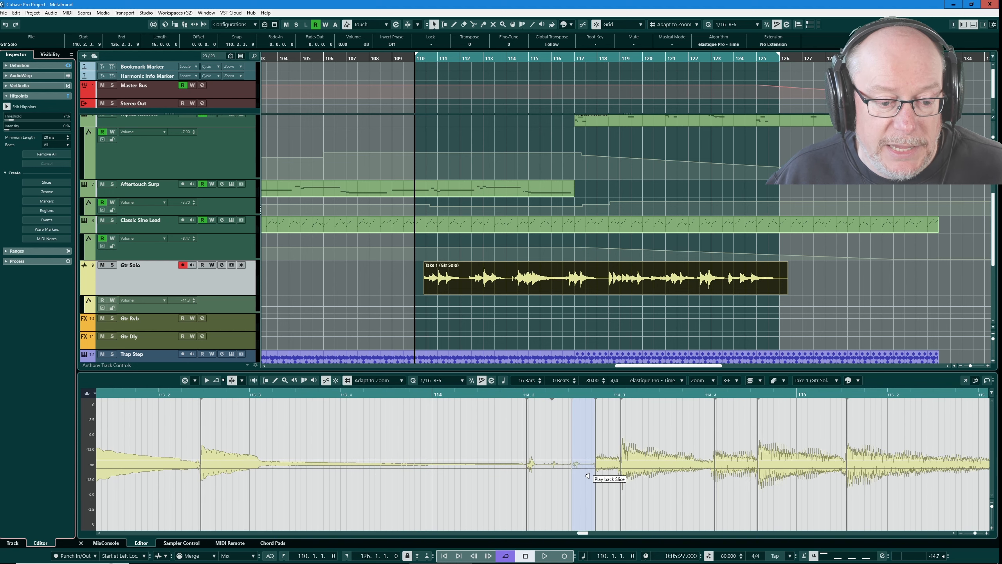
pyautogui.click(431, 394)
pyautogui.press('space')
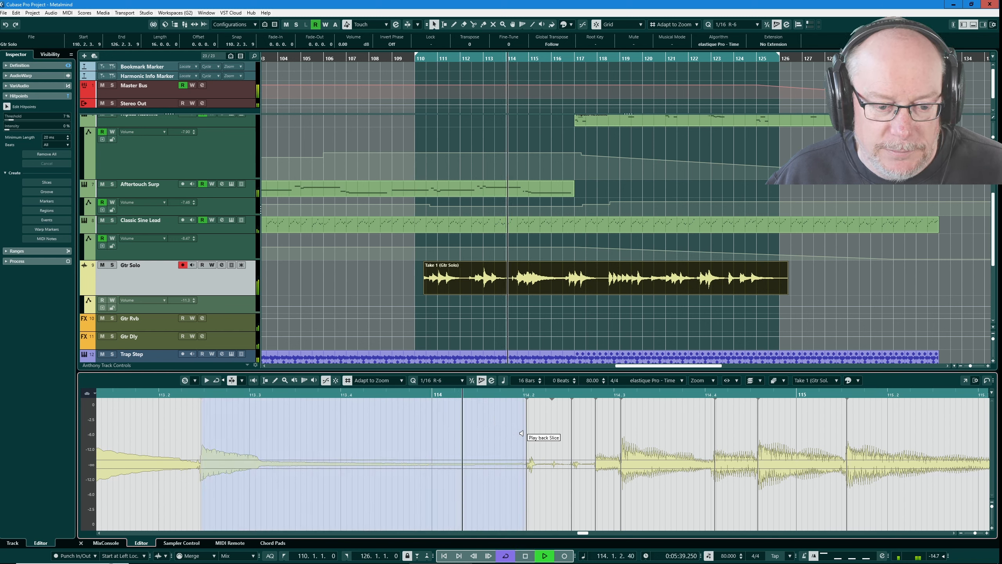
pyautogui.press('space')
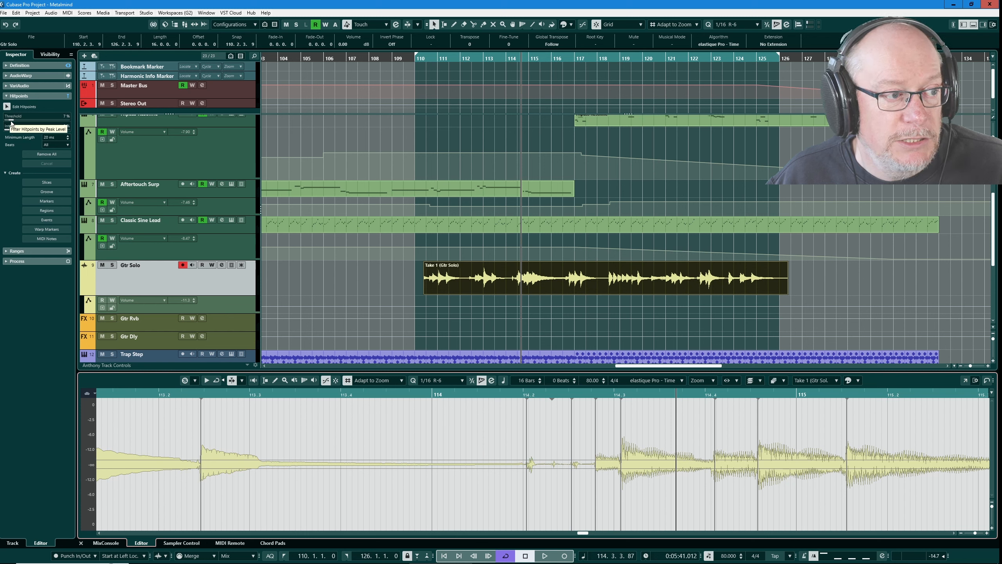
# Step: Lower the hitpoint threshold to 5% so that quieter notes also get hitpoints
pyautogui.moveTo(12, 124); pyautogui.dragTo(10, 123)
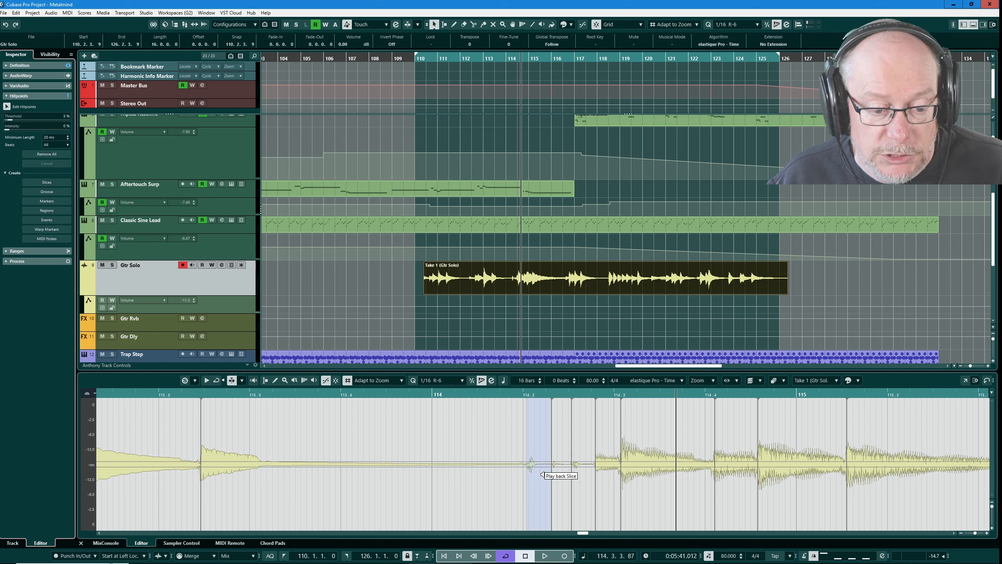
pyautogui.moveTo(10, 122)
pyautogui.mouseDown()
pyautogui.moveTo(26, 121)
pyautogui.moveTo(10, 126)
pyautogui.mouseUp()
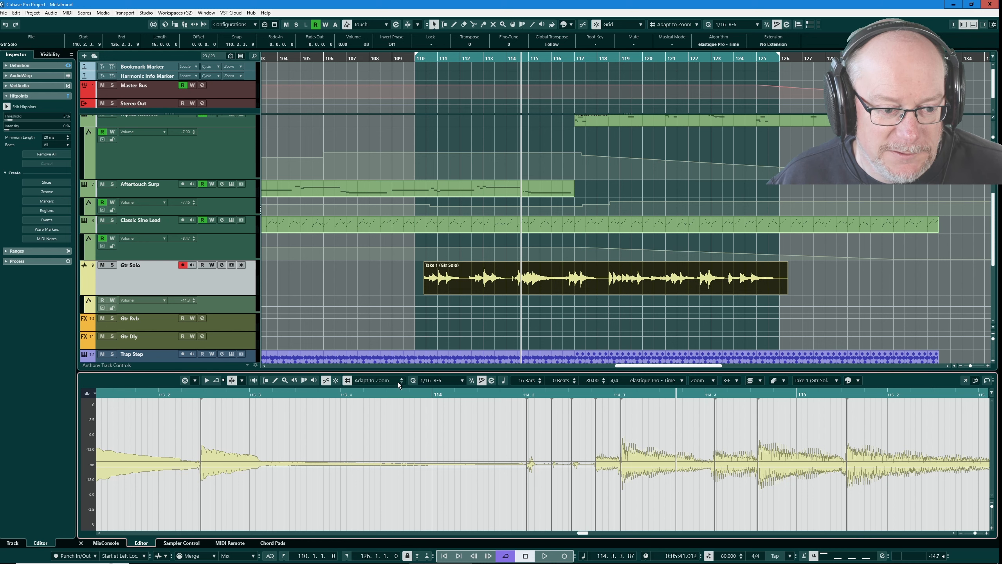
# Step: Set the quantize preset to 1/16, quantize the whole guitar solo, and inspect how its hitpoints line up with the grid
pyautogui.click(463, 380)
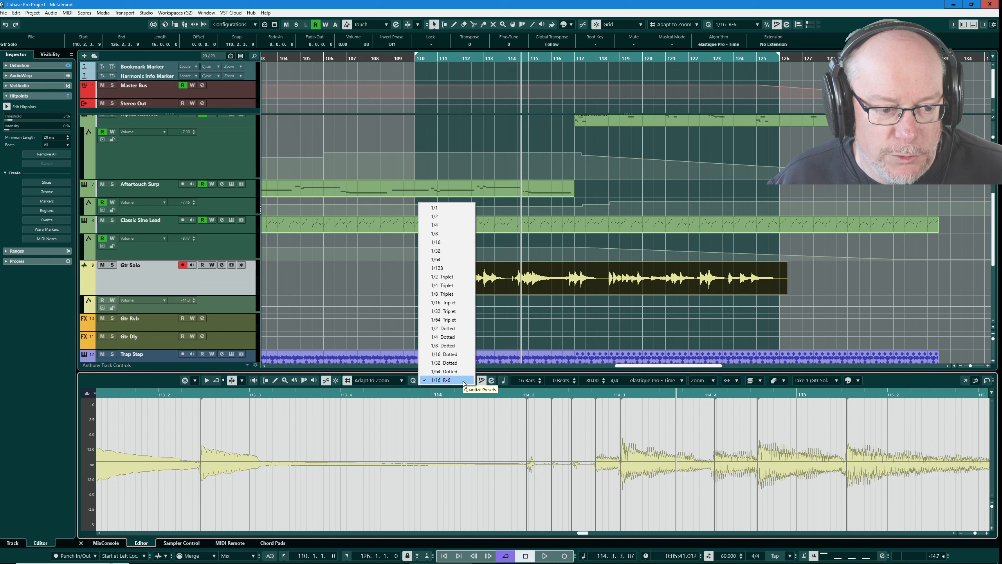
pyautogui.click(438, 242)
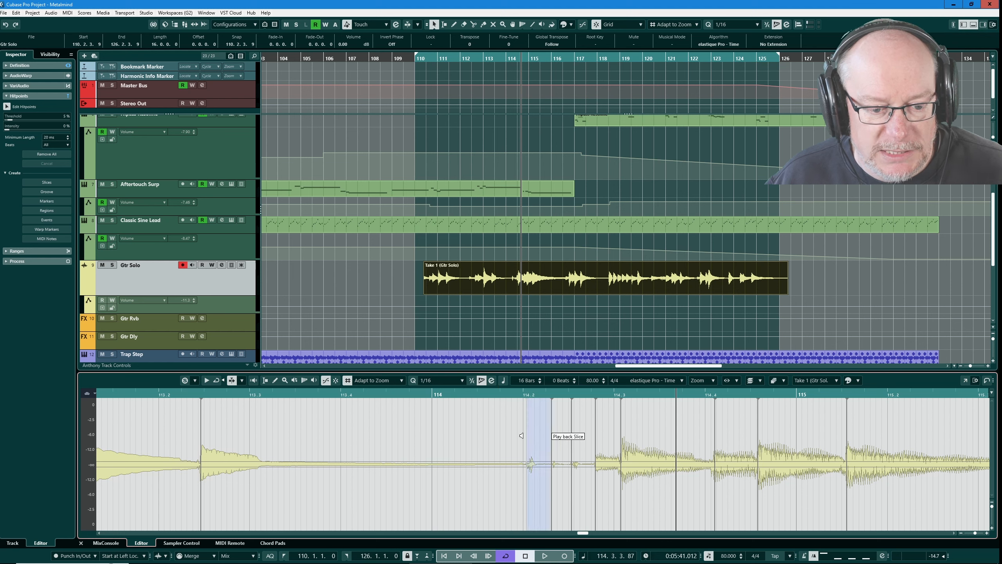
pyautogui.press('q')
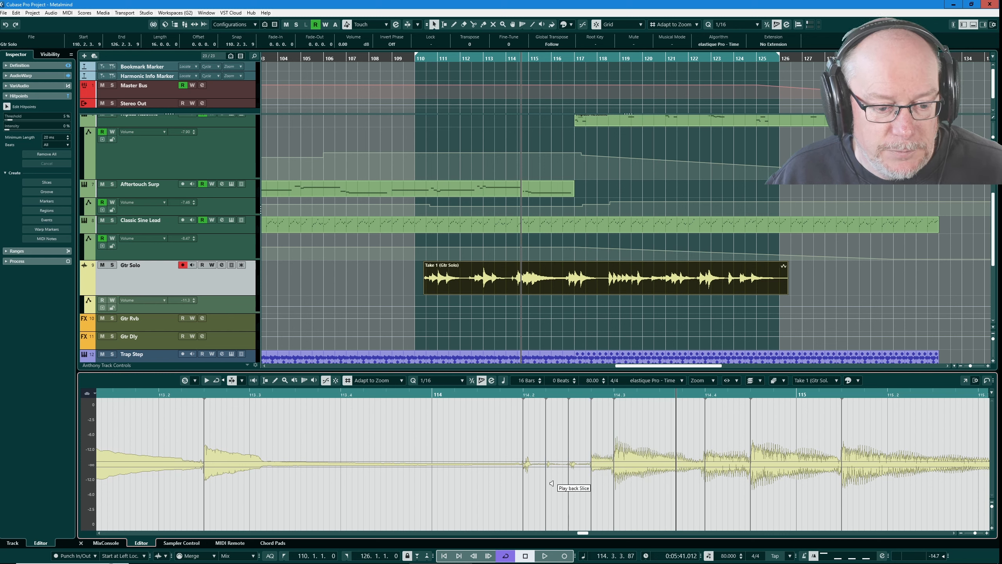
pyautogui.scroll(8, 544, 483)
pyautogui.scroll(-5, 552, 483)
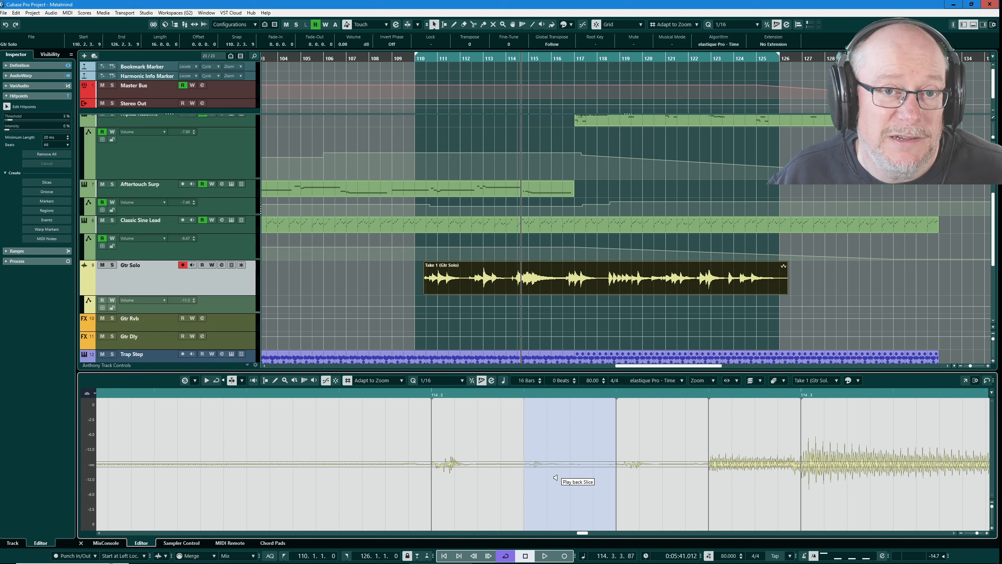
pyautogui.scroll(-5, 569, 448)
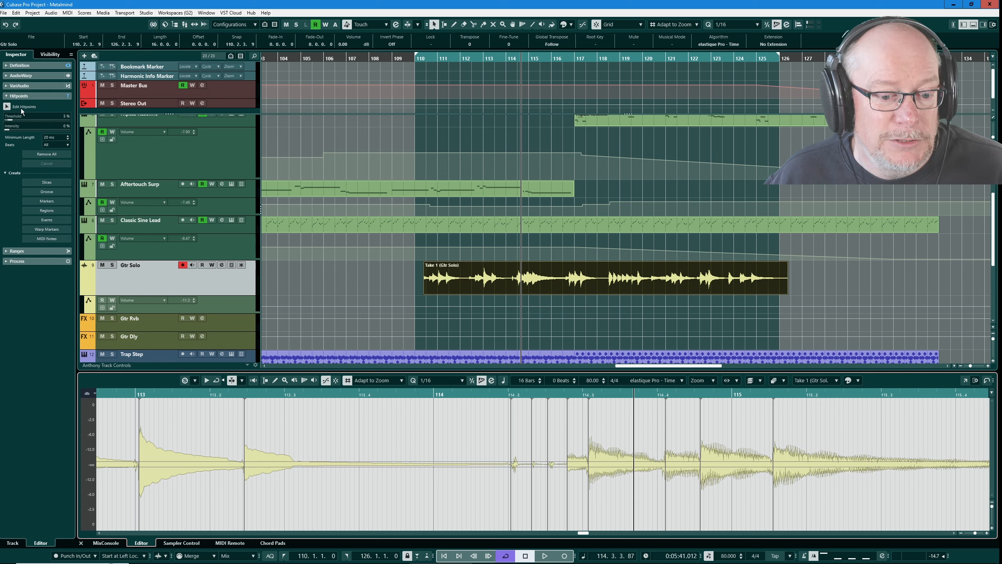
# Step: Collapse the Hitpoints section and undo the quantizing of the whole solo
pyautogui.click(5, 98)
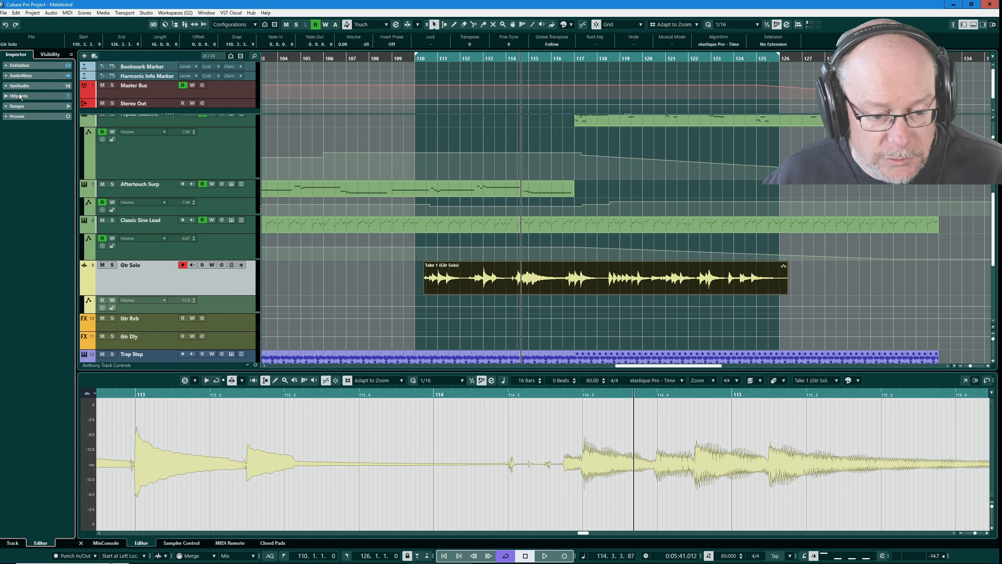
pyautogui.hotkey('ctrl', 'z')
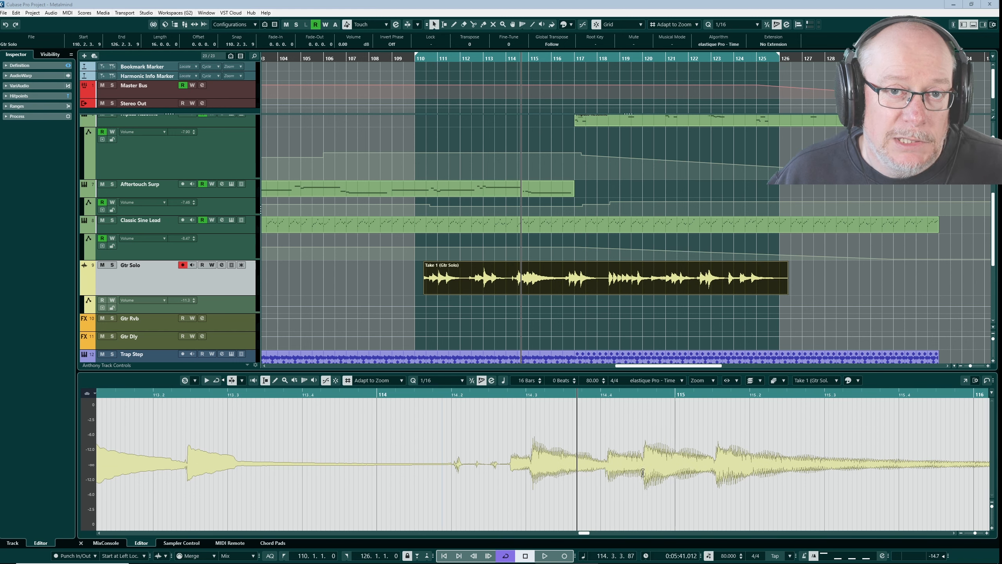
# Step: Select the notes from about 114.3 to just before bar 115 in the solo and quantize only that range
pyautogui.click(592, 433)
pyautogui.scroll(1, 607, 446)
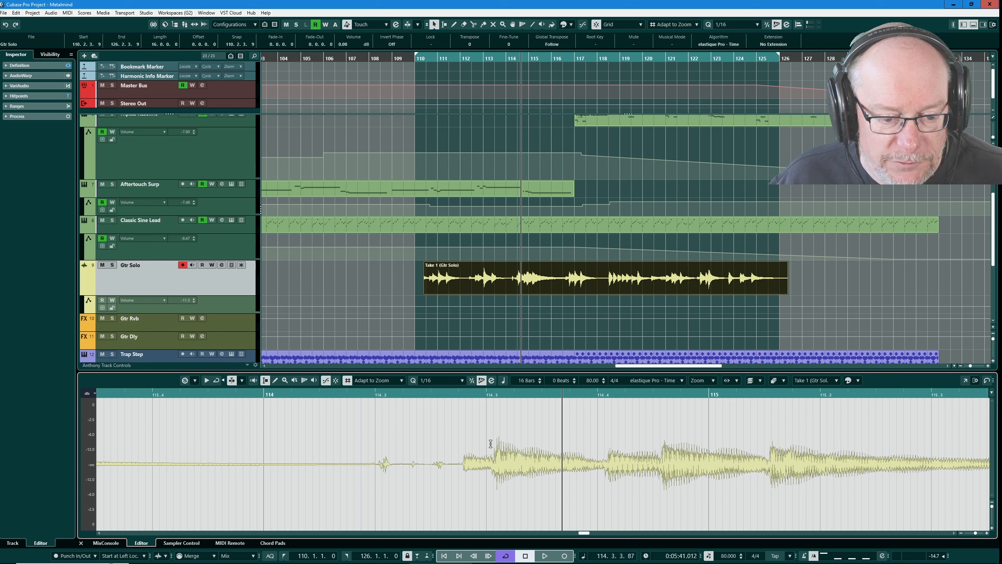
pyautogui.moveTo(490, 444); pyautogui.dragTo(688, 469)
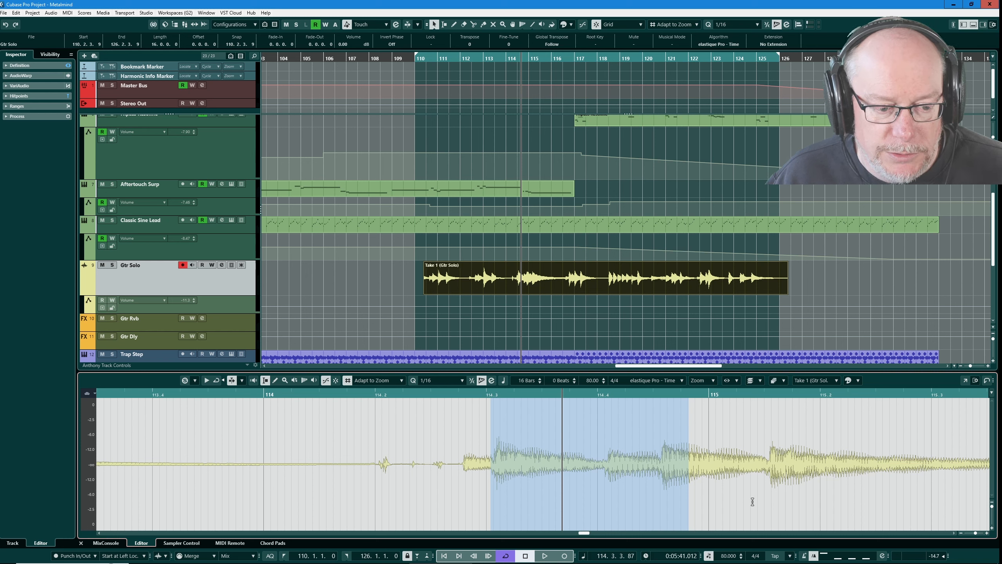
pyautogui.press('q')
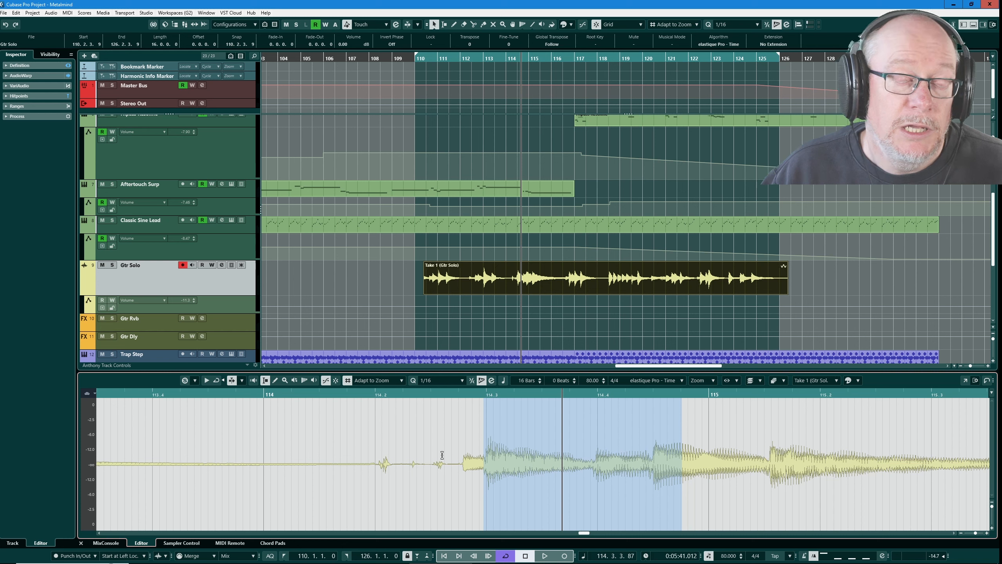
# Step: Undo and redo the range quantize to compare the timing, leaving it undone
pyautogui.hotkey('ctrl', 'z')
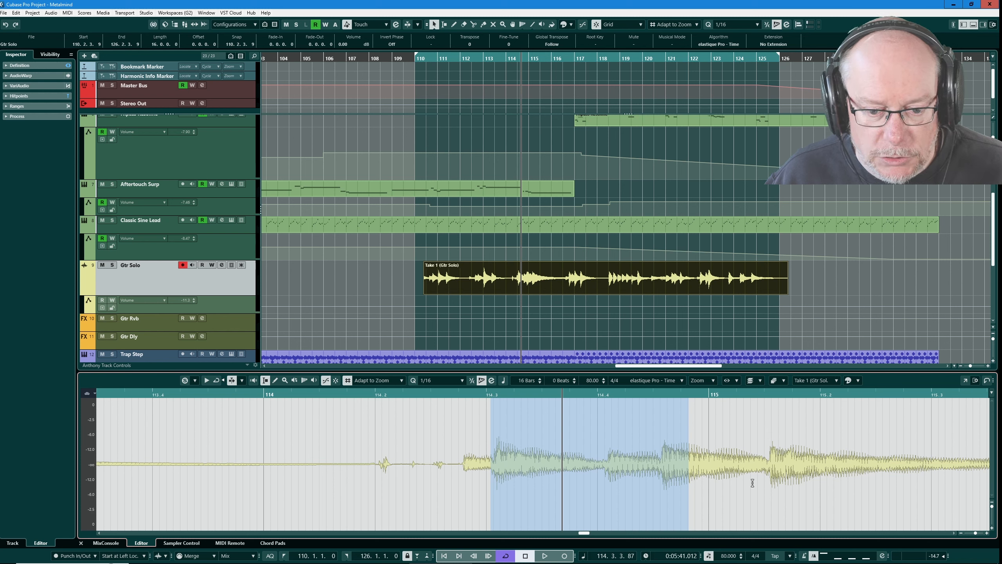
pyautogui.hotkey('ctrl', 'shift', 'z')
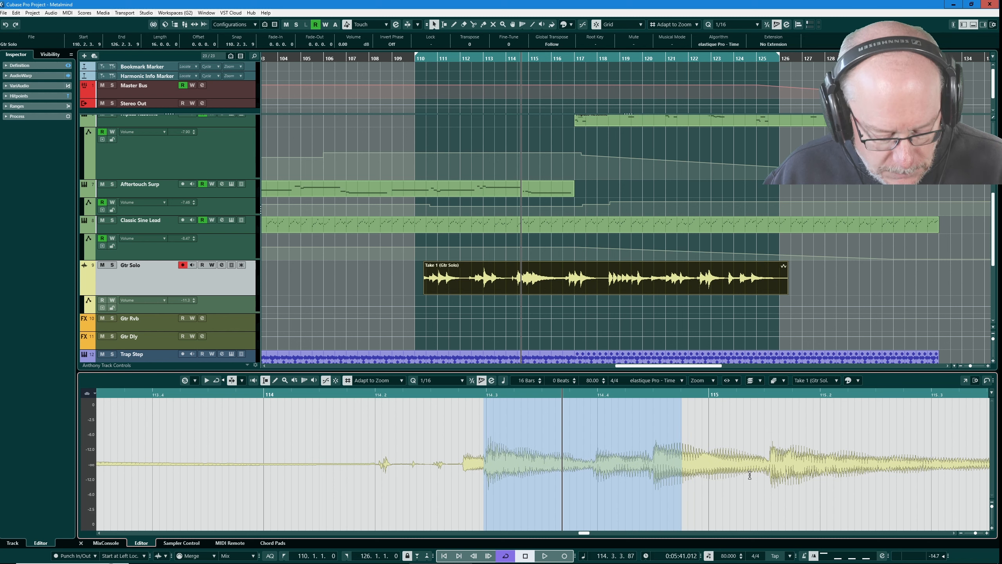
pyautogui.hotkey('ctrl', 'z')
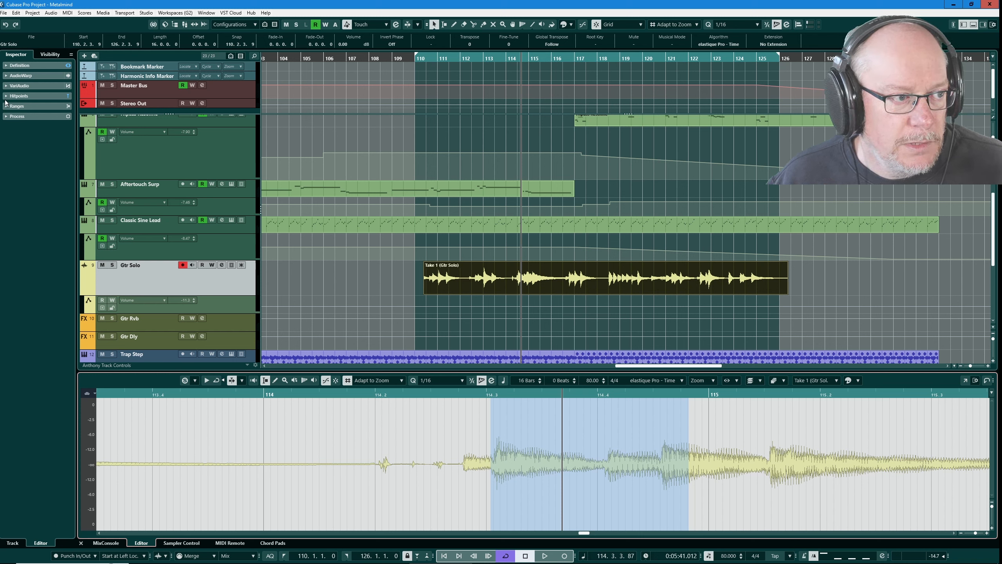
# Step: Show the hitpoints to compare the selected range with and without 1/16 quantizing, undo the quantize, and hide them again
pyautogui.click(19, 96)
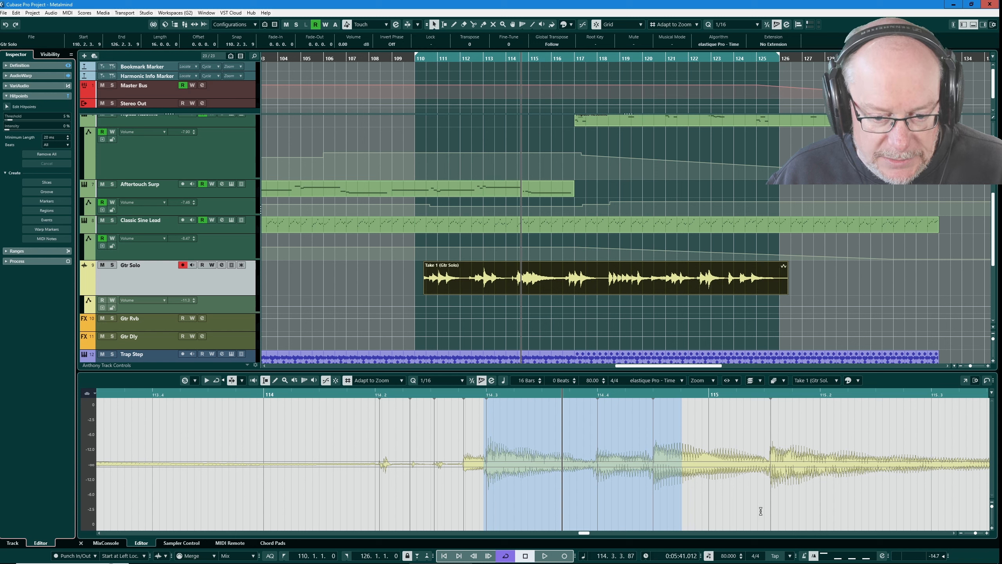
pyautogui.hotkey('ctrl', 'z')
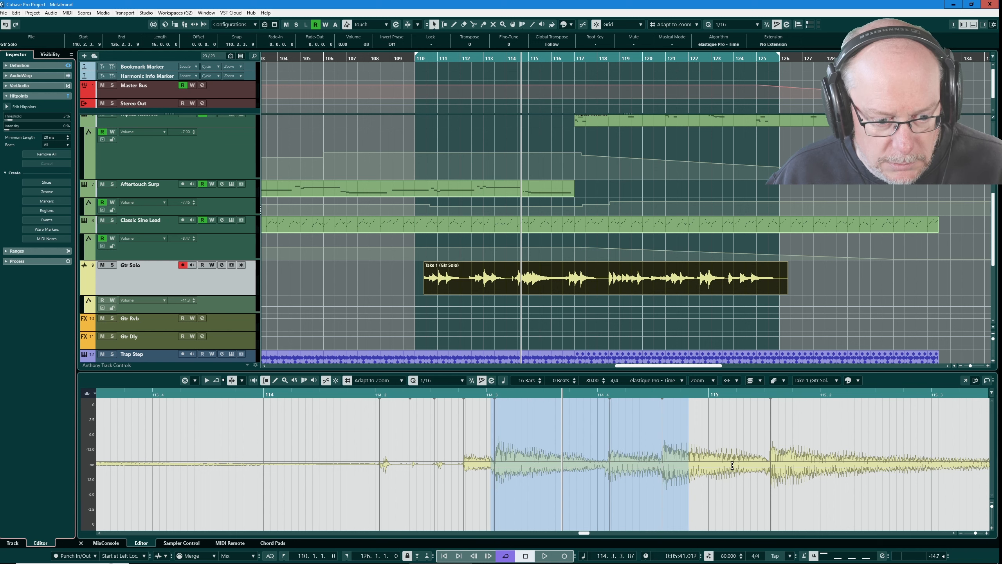
pyautogui.press('q')
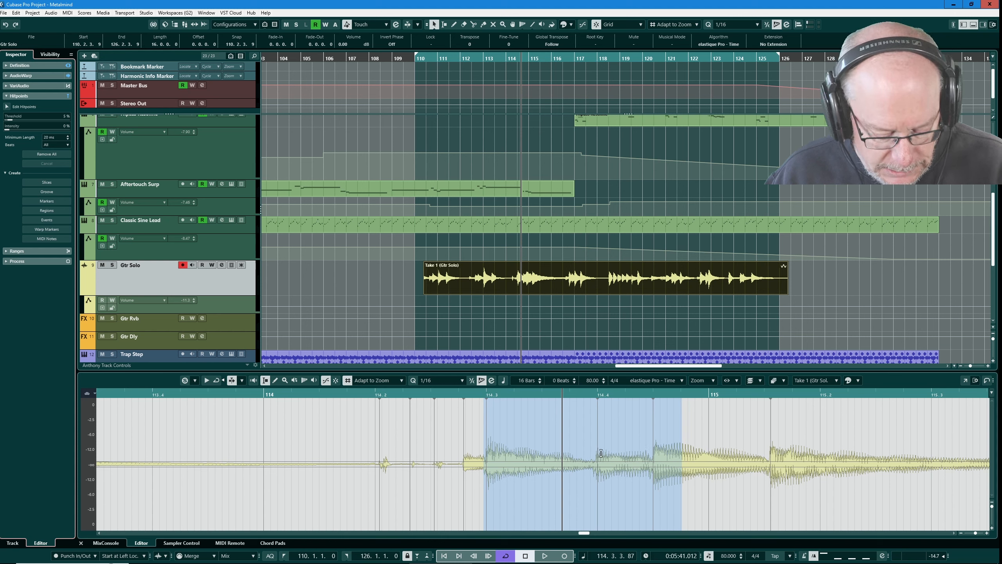
pyautogui.hotkey('ctrl', 'z')
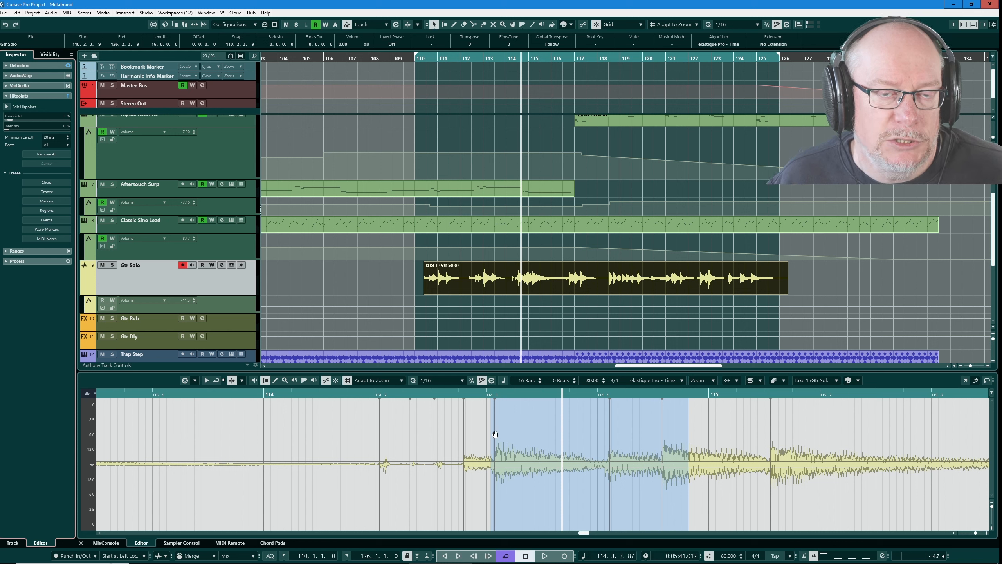
pyautogui.click(17, 95)
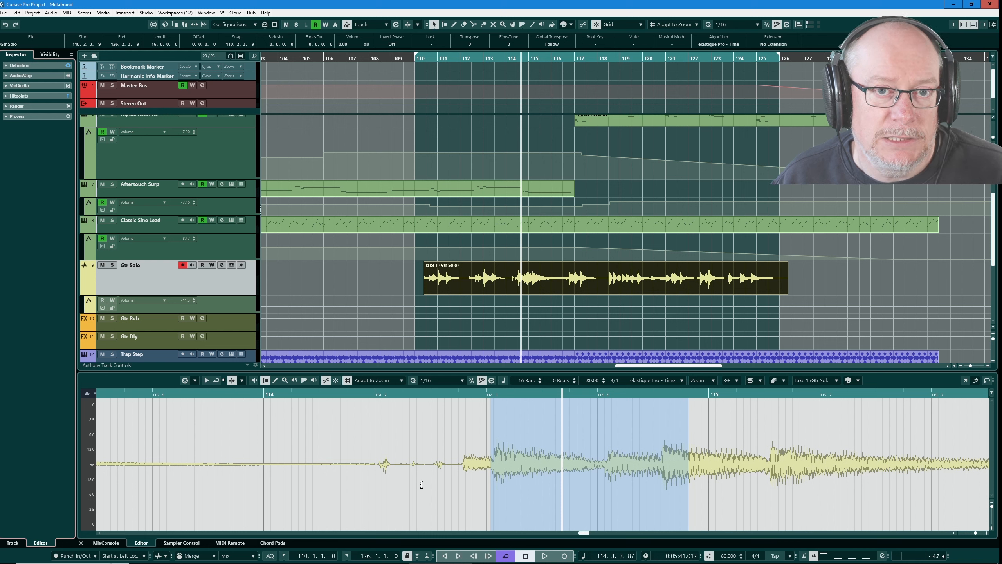
# Step: Turn on iterative (soft) quantizing, quantize the selected range, and show the hitpoints to check their new positions
pyautogui.click(472, 381)
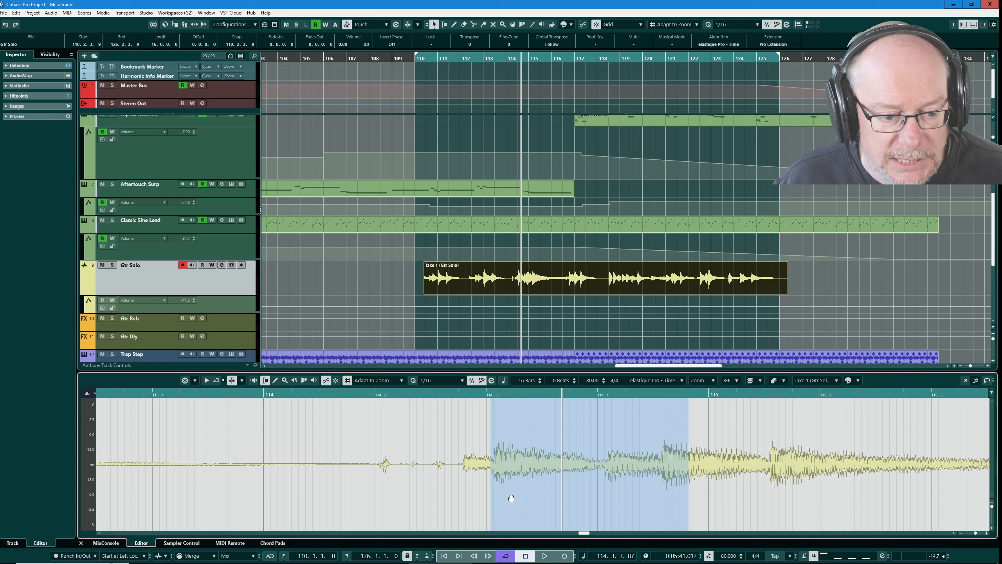
pyautogui.press('q')
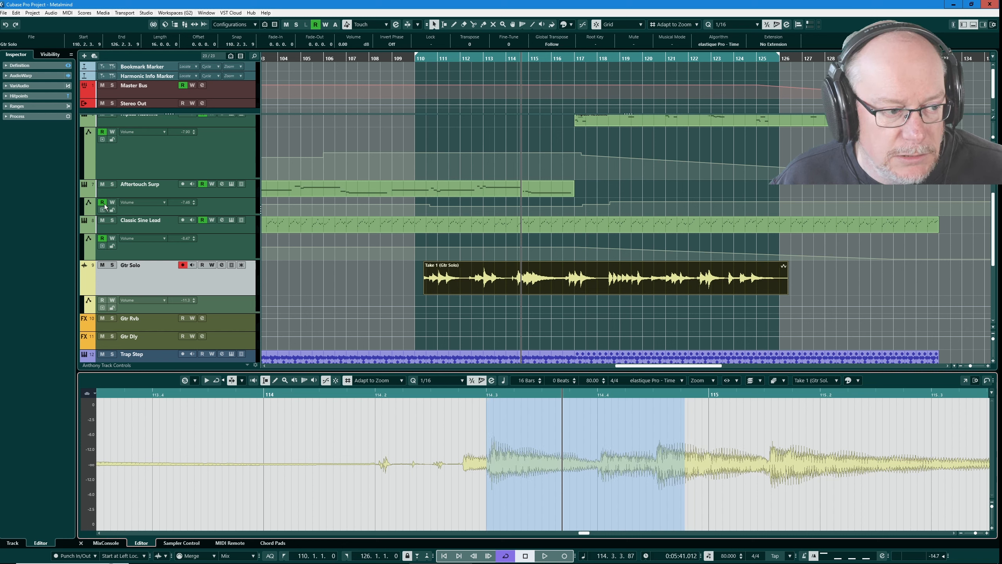
pyautogui.click(19, 95)
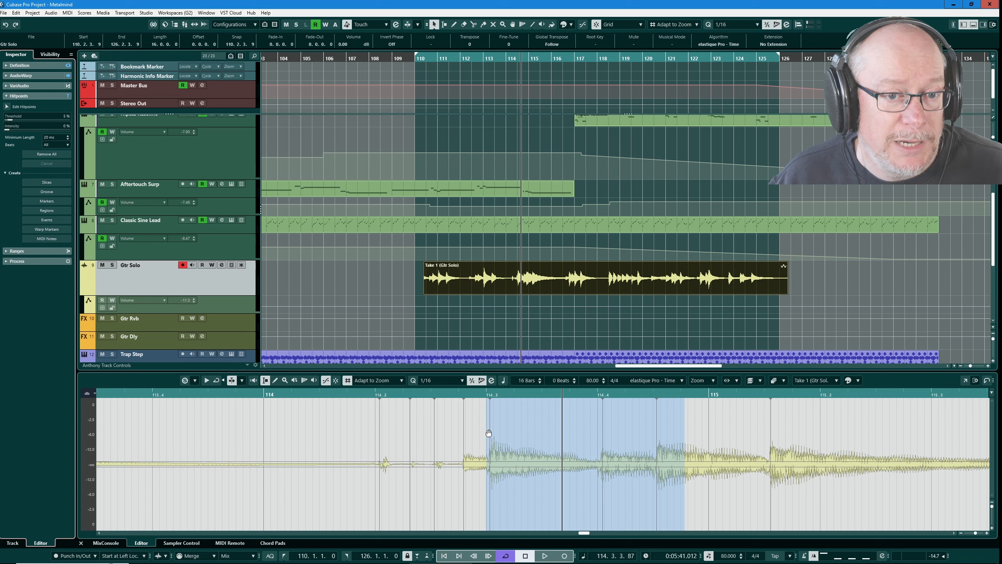
# Step: Undo the soft quantize, turn on Free Warp to examine the solo's warp markers, and undo those markers
pyautogui.hotkey('ctrl', 'z')
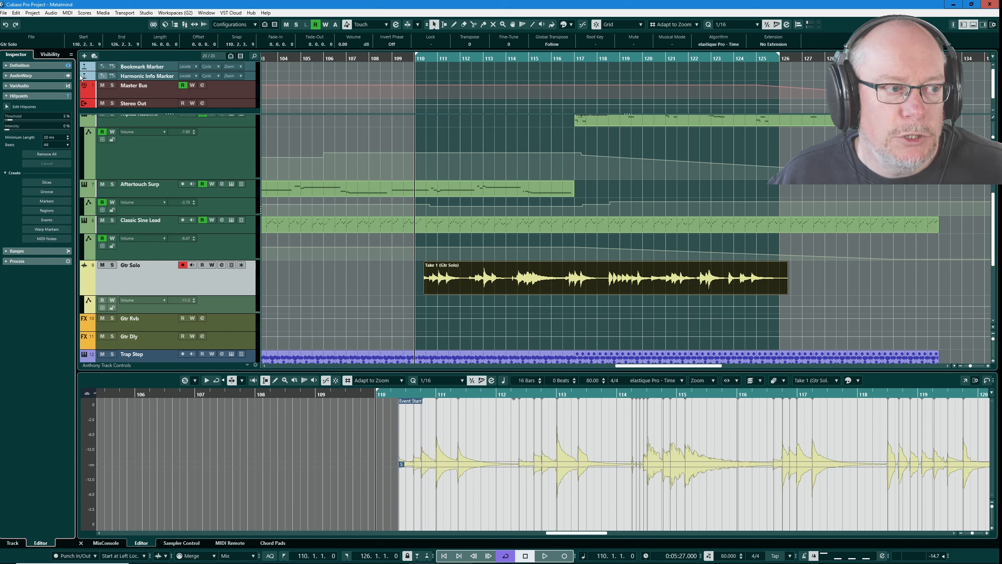
pyautogui.click(37, 75)
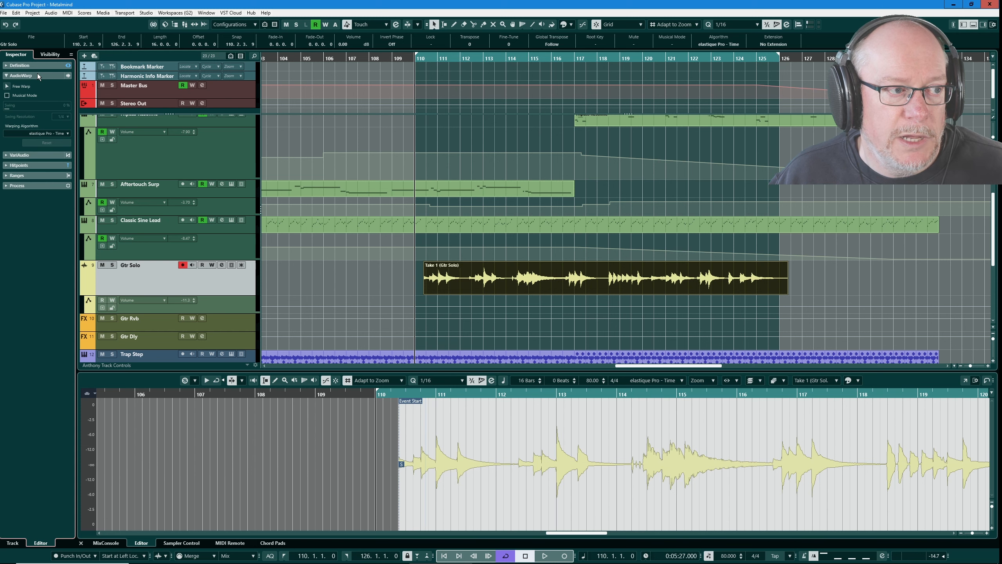
pyautogui.click(14, 87)
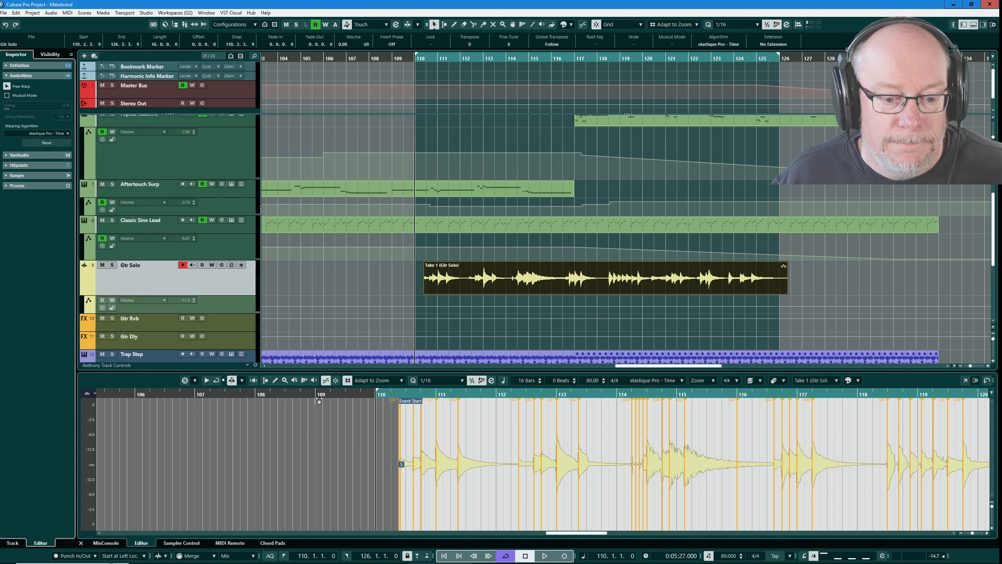
pyautogui.scroll(3, 470, 481)
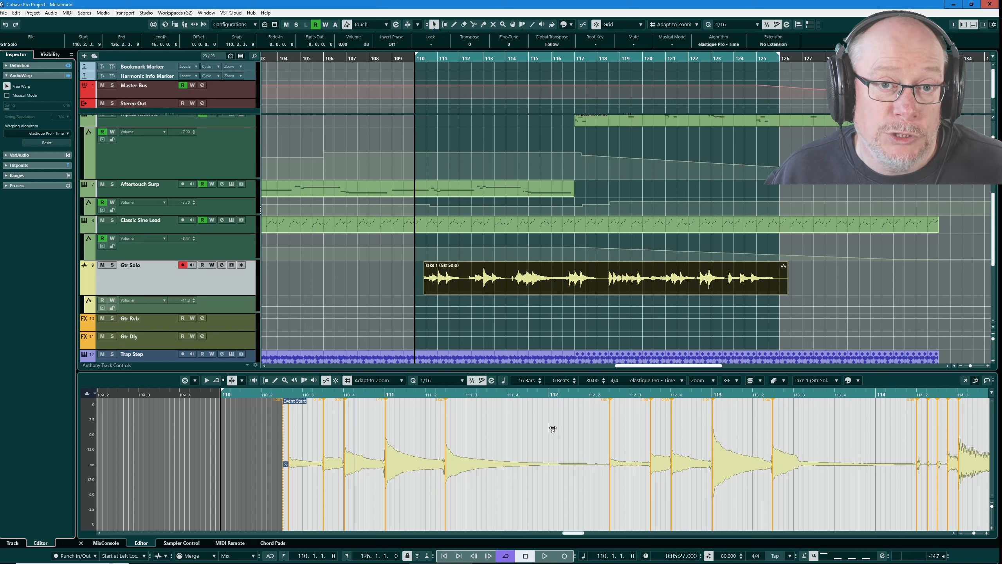
pyautogui.hotkey('ctrl', 'z')
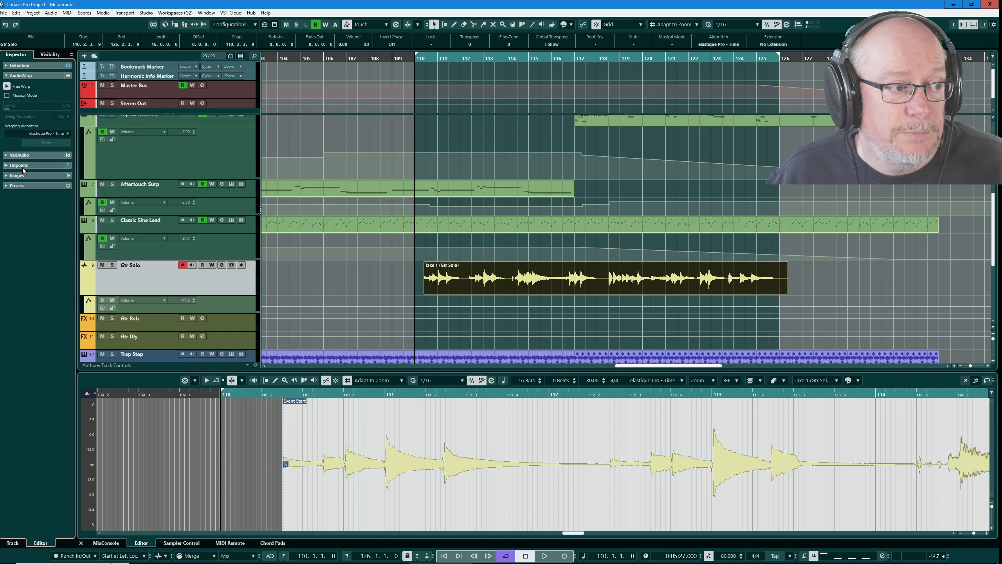
# Step: Create warp markers from the solo's hitpoints and turn on Free Warp to edit them
pyautogui.click(36, 166)
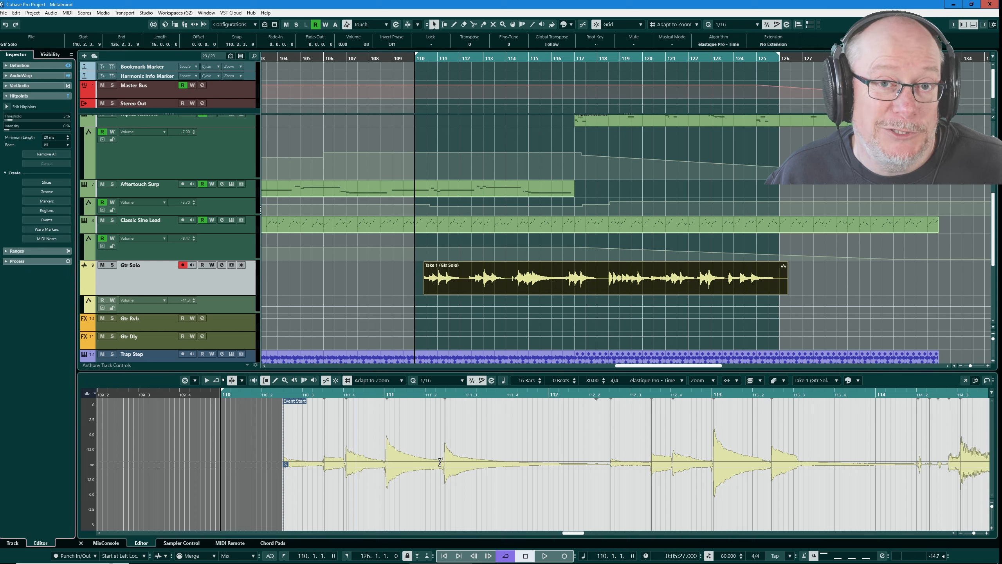
pyautogui.click(18, 76)
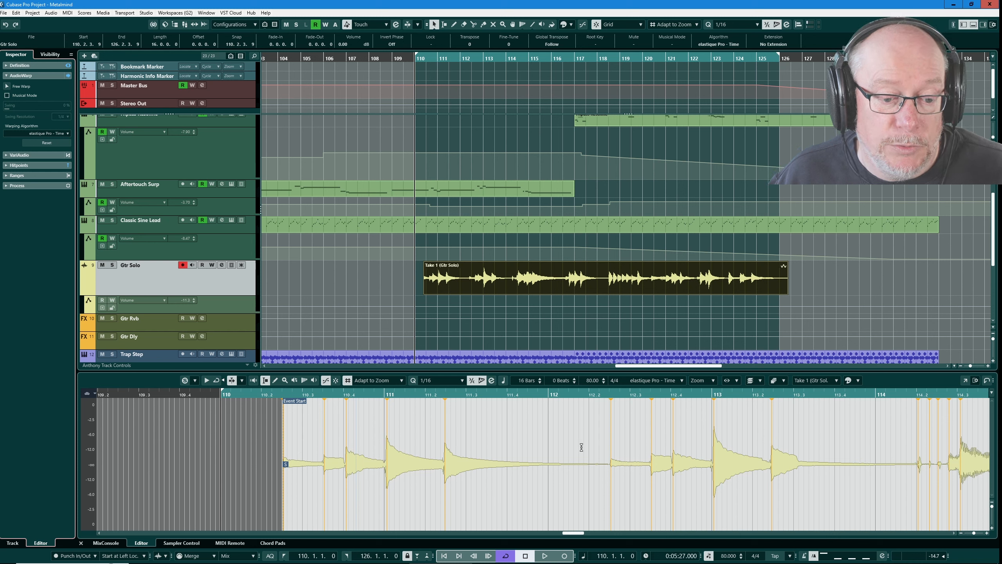
pyautogui.click(8, 86)
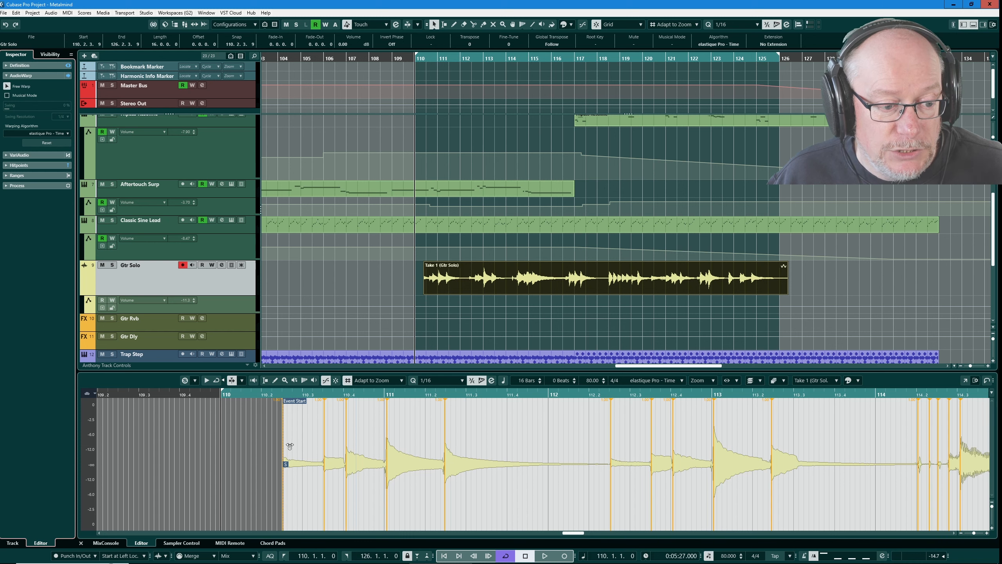
# Step: Try moving the warp marker just after bar 111 onto the bar line, then undo the move and the marker creation
pyautogui.scroll(3, 275, 462)
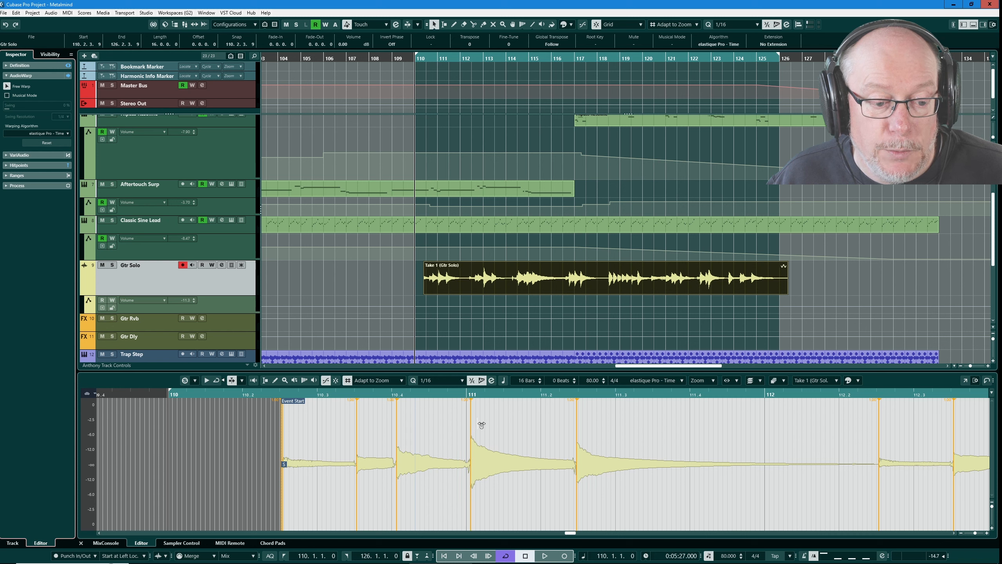
pyautogui.moveTo(476, 428)
pyautogui.mouseDown()
pyautogui.moveTo(449, 429)
pyautogui.moveTo(501, 430)
pyautogui.moveTo(412, 429)
pyautogui.moveTo(533, 427)
pyautogui.moveTo(416, 438)
pyautogui.moveTo(556, 441)
pyautogui.moveTo(426, 444)
pyautogui.moveTo(472, 436)
pyautogui.mouseUp()
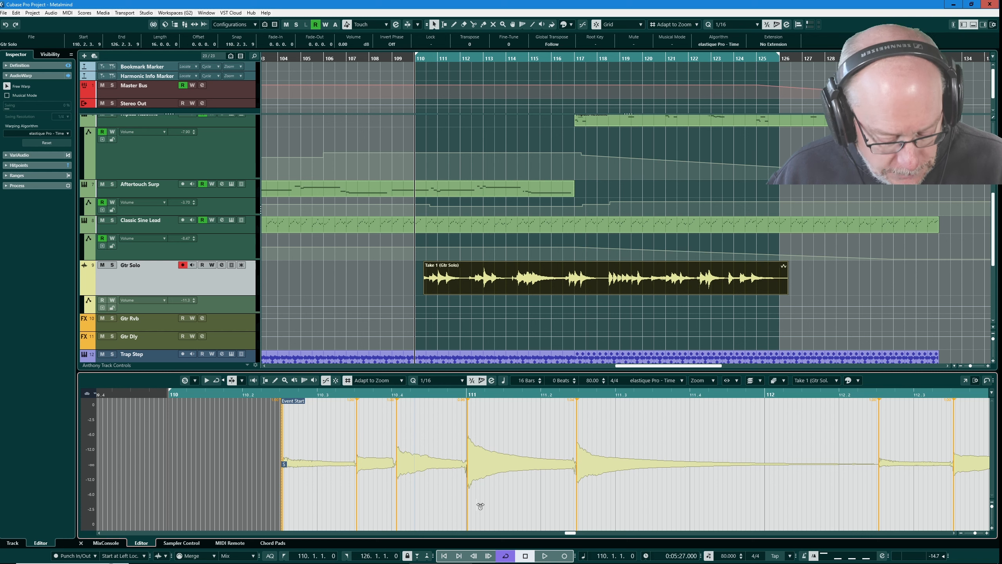
pyautogui.hotkey('ctrl', 'z')
pyautogui.hotkey('ctrl', 'z')
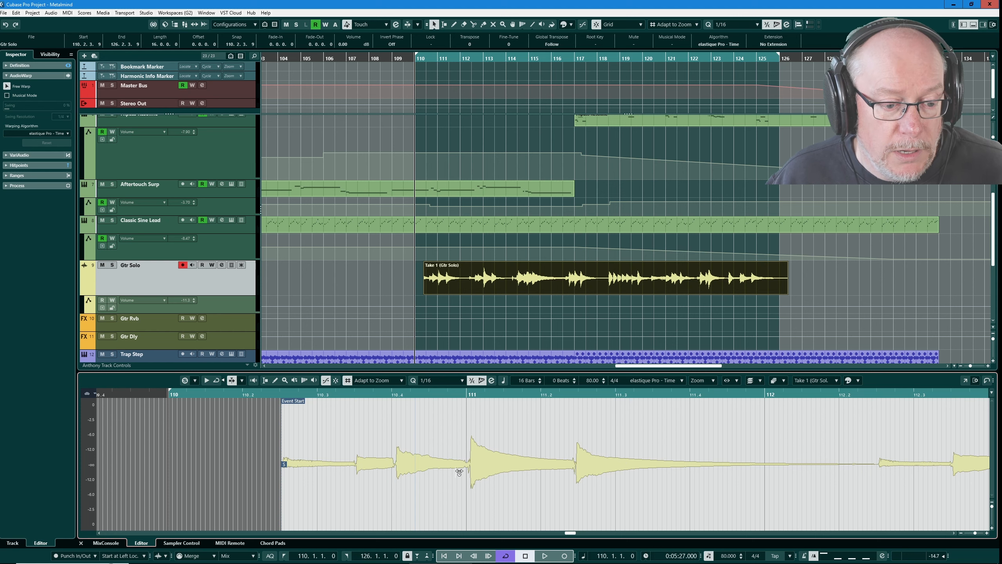
# Step: Add a warp marker on the note just after bar 111, try moving it about two thirds towards 111.2, and undo the move
pyautogui.scroll(2, 462, 468)
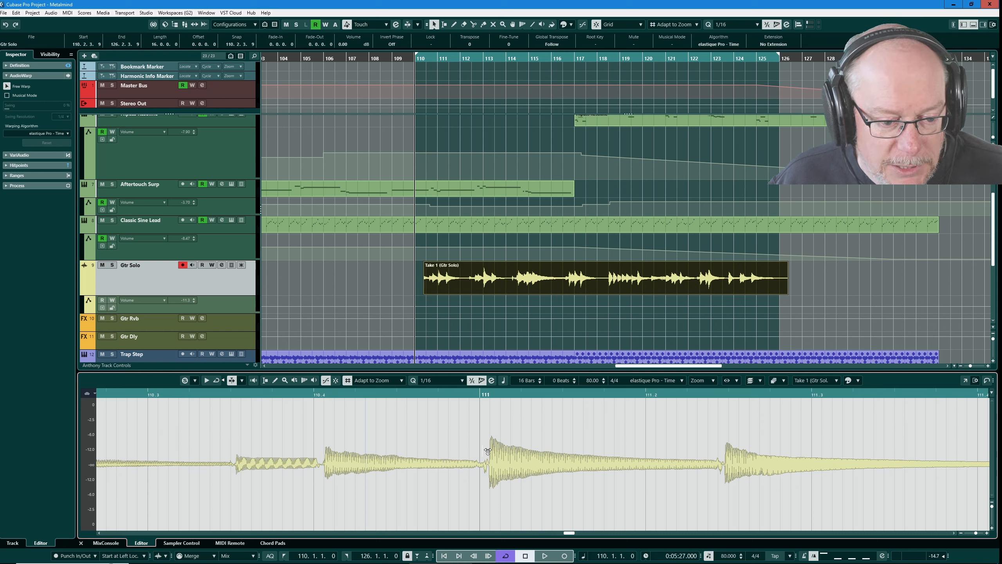
pyautogui.click(489, 485)
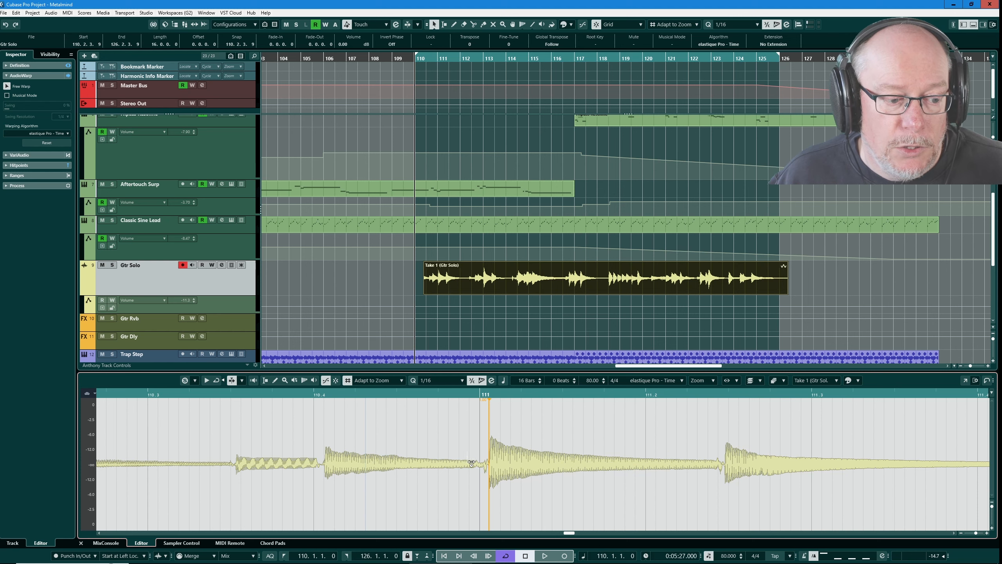
pyautogui.scroll(-2, 509, 459)
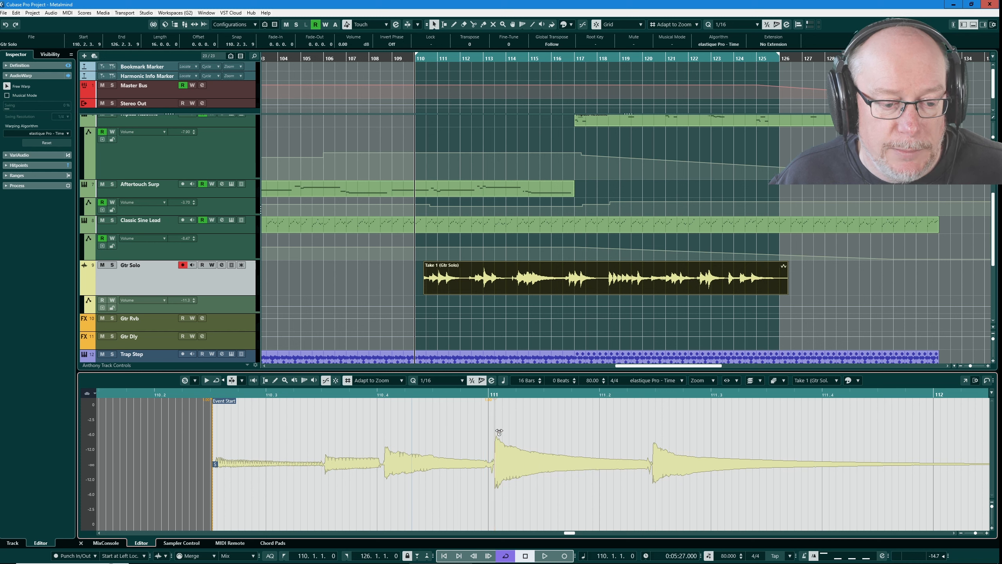
pyautogui.moveTo(499, 432)
pyautogui.mouseDown()
pyautogui.moveTo(488, 432)
pyautogui.moveTo(541, 421)
pyautogui.moveTo(460, 426)
pyautogui.moveTo(543, 426)
pyautogui.moveTo(445, 427)
pyautogui.moveTo(531, 421)
pyautogui.moveTo(515, 434)
pyautogui.moveTo(418, 440)
pyautogui.moveTo(533, 440)
pyautogui.moveTo(619, 396)
pyautogui.moveTo(380, 439)
pyautogui.moveTo(598, 449)
pyautogui.moveTo(371, 464)
pyautogui.moveTo(624, 475)
pyautogui.moveTo(429, 420)
pyautogui.moveTo(427, 486)
pyautogui.moveTo(486, 480)
pyautogui.moveTo(469, 482)
pyautogui.moveTo(553, 412)
pyautogui.moveTo(564, 469)
pyautogui.mouseUp()
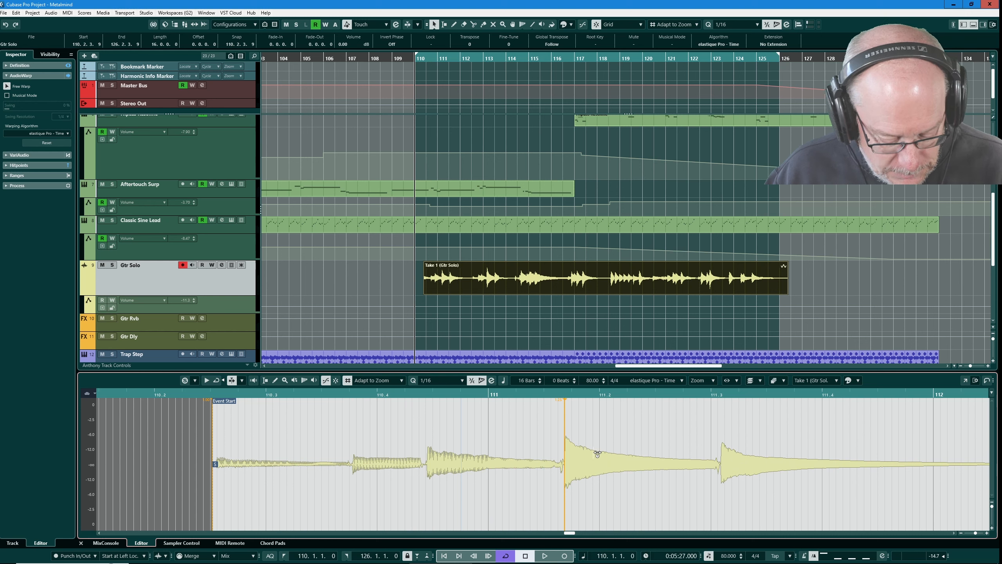
pyautogui.hotkey('ctrl', 'z')
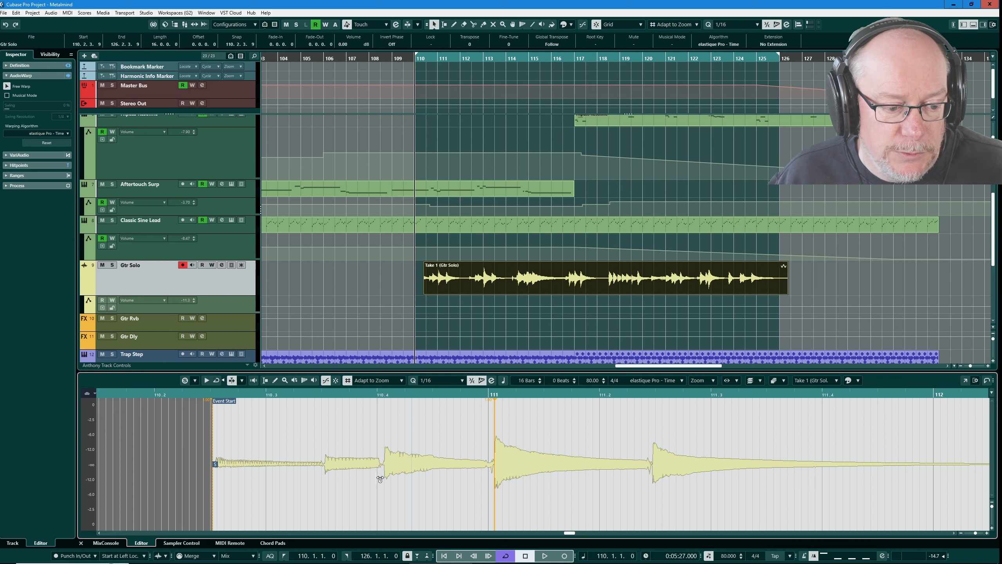
# Step: Anchor the notes near 110.4 and midway between 111.2 and 111.3 with warp markers, and pull the note between them onto bar 111
pyautogui.scroll(4, 380, 479)
pyautogui.scroll(-2, 380, 479)
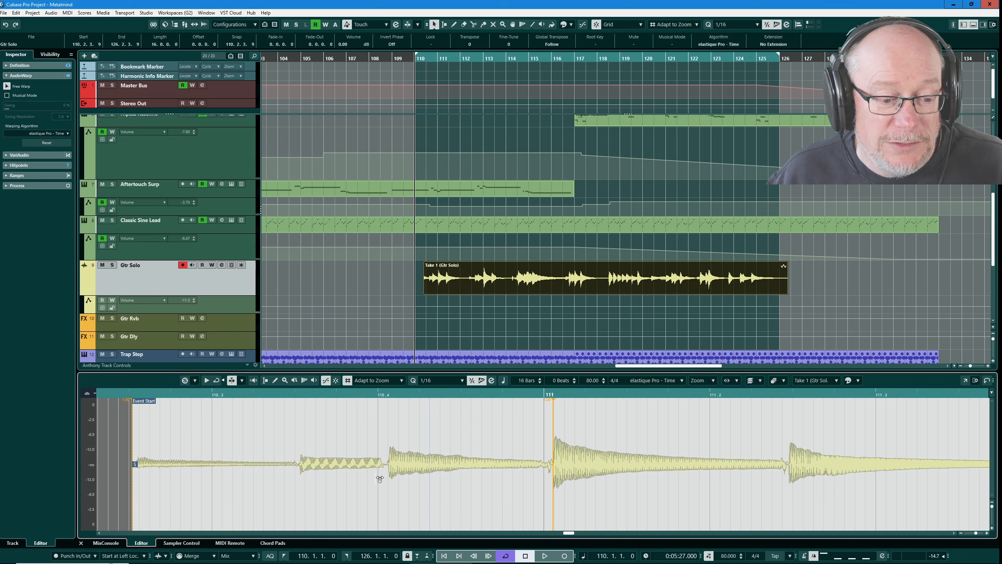
pyautogui.click(390, 455)
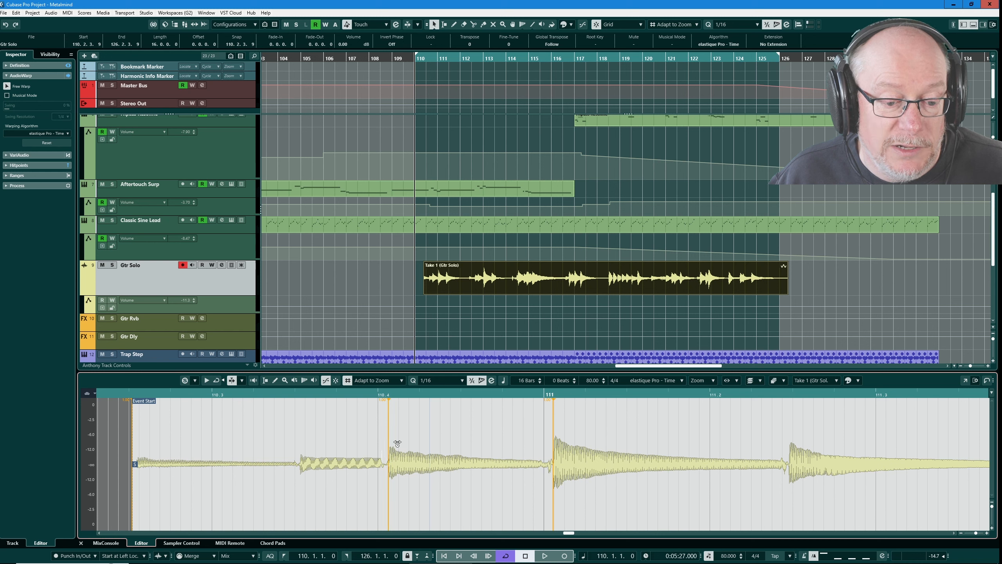
pyautogui.click(793, 459)
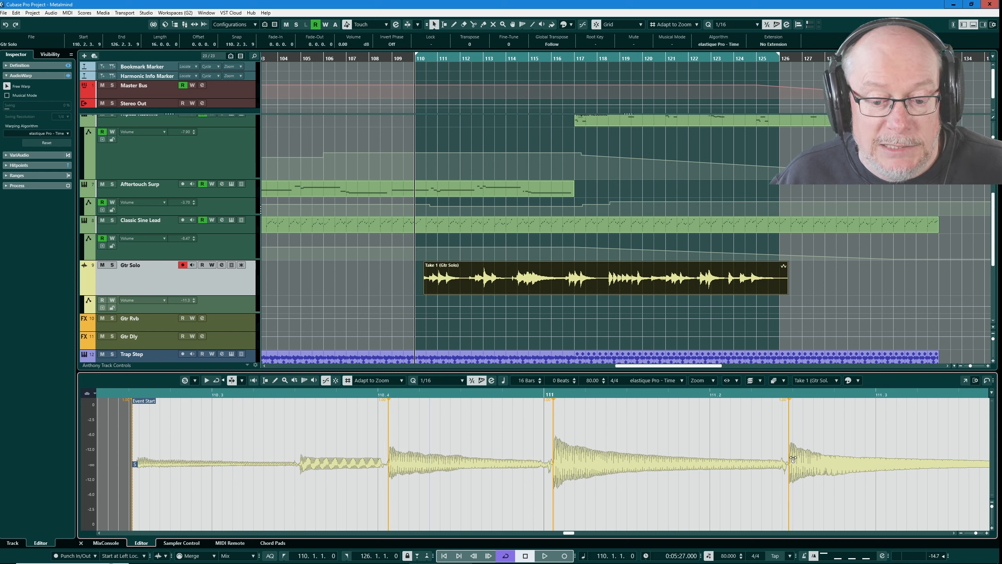
pyautogui.keyDown('shift'); pyautogui.click(553, 436); pyautogui.keyUp('shift')
pyautogui.moveTo(556, 433)
pyautogui.mouseDown()
pyautogui.moveTo(513, 434)
pyautogui.moveTo(671, 437)
pyautogui.moveTo(401, 440)
pyautogui.moveTo(625, 436)
pyautogui.moveTo(547, 449)
pyautogui.mouseUp()
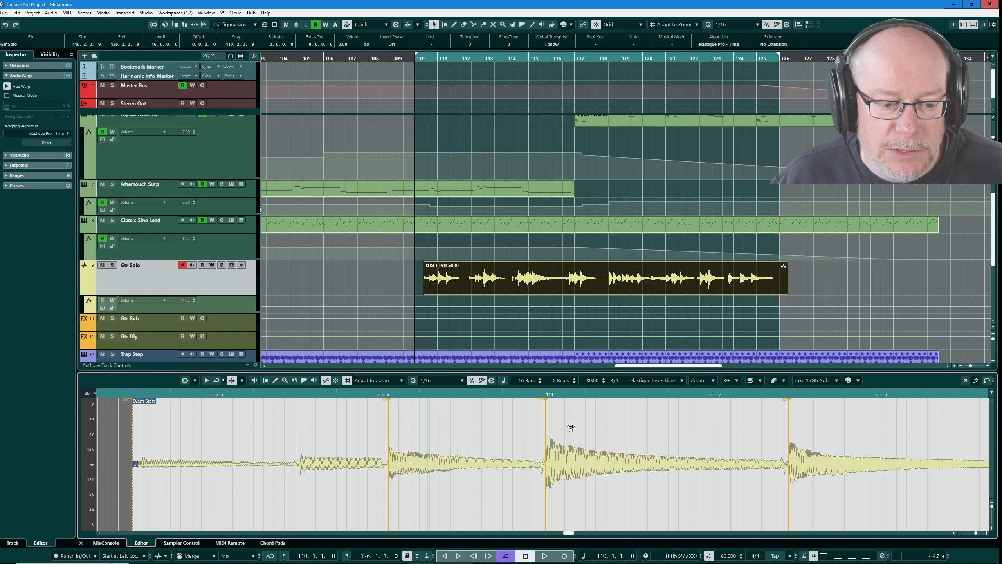
# Step: Test warp markers in the sustain after bar 111 with Snap to Zero Crossing on and off, undo both, and re-enable the option
pyautogui.scroll(3, 543, 475)
pyautogui.scroll(6, 536, 477)
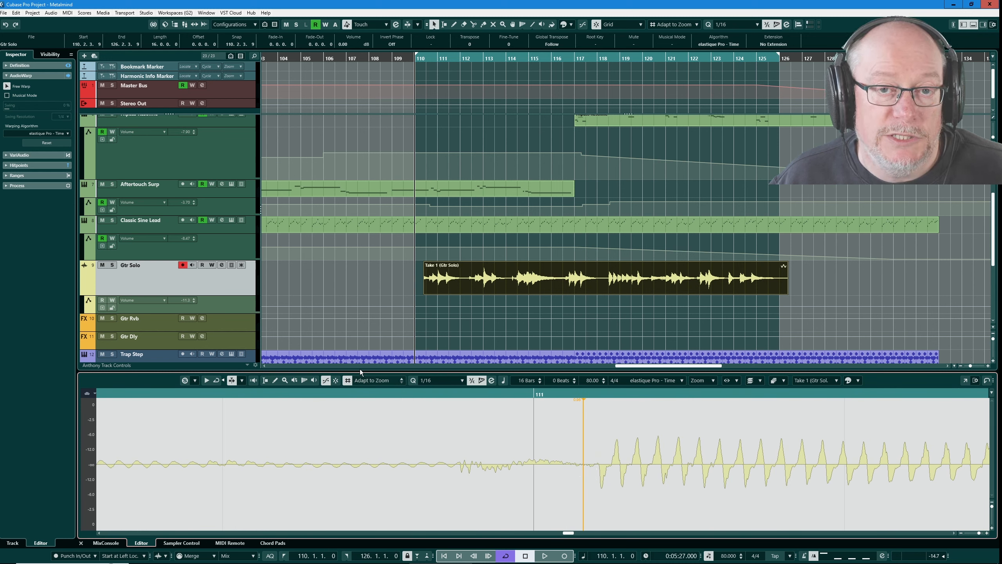
pyautogui.scroll(-1, 439, 477)
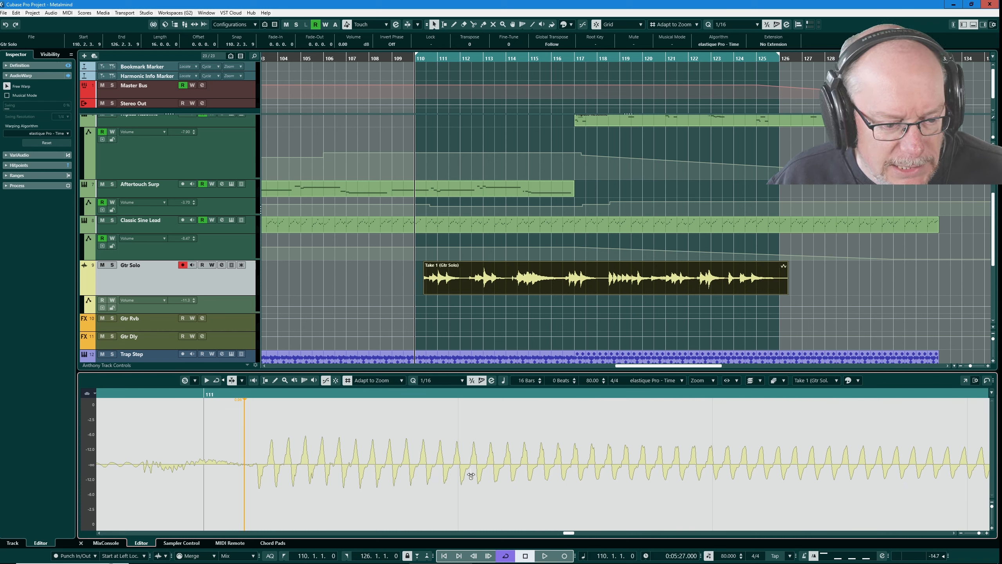
pyautogui.click(438, 473)
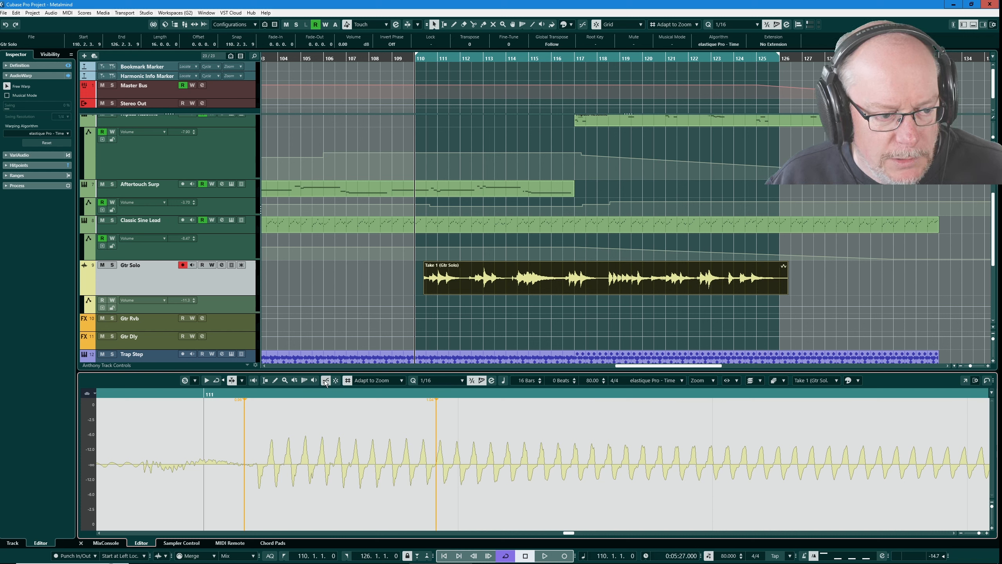
pyautogui.click(446, 469)
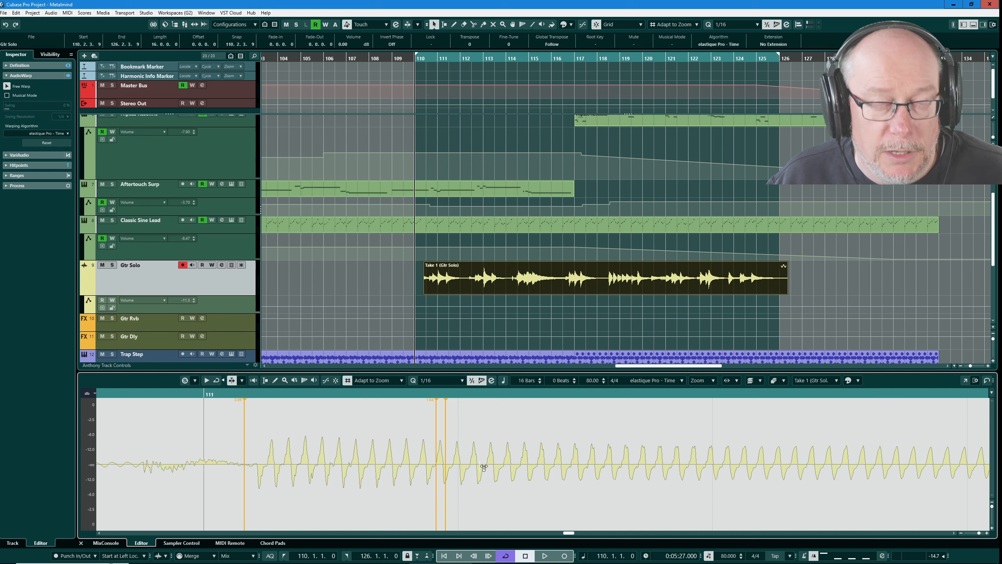
pyautogui.hotkey('ctrl', 'z')
pyautogui.hotkey('ctrl', 'z')
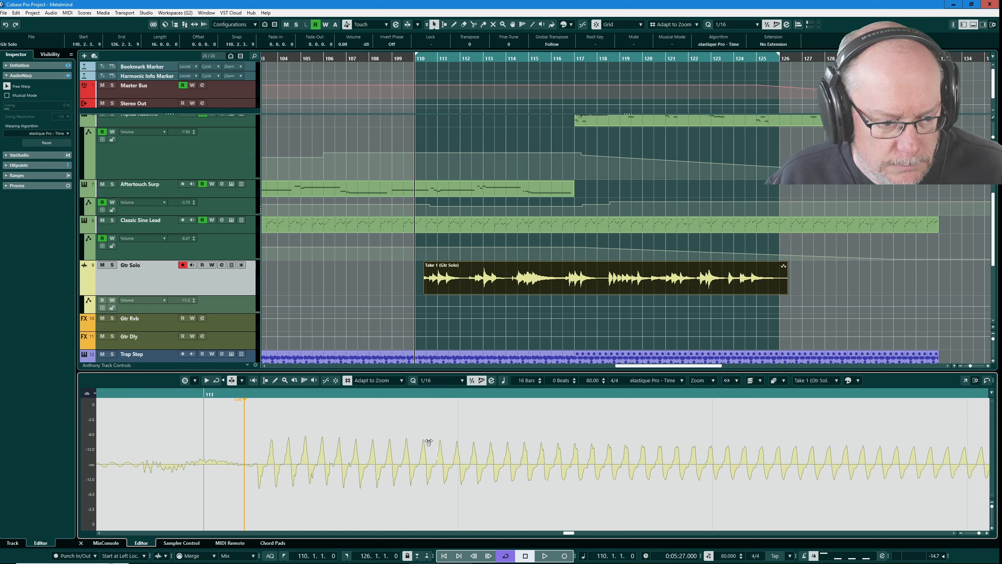
pyautogui.click(326, 381)
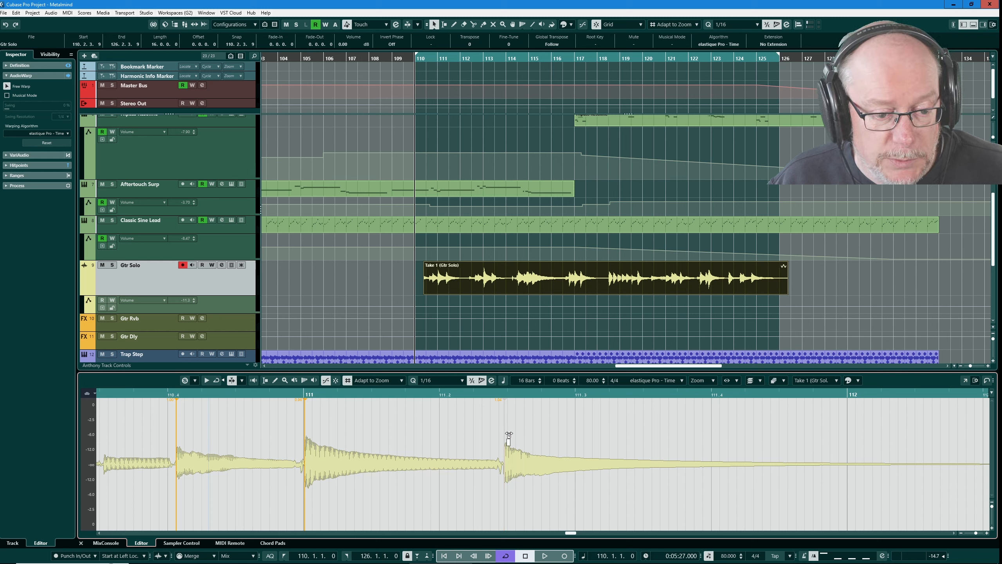
# Step: Move the warp marker on the note between 111.2 and 111.3 slightly earlier and review the markers across the solo
pyautogui.moveTo(508, 434)
pyautogui.mouseDown()
pyautogui.moveTo(490, 428)
pyautogui.moveTo(526, 430)
pyautogui.moveTo(504, 428)
pyautogui.moveTo(503, 437)
pyautogui.mouseUp()
pyautogui.click(336, 381)
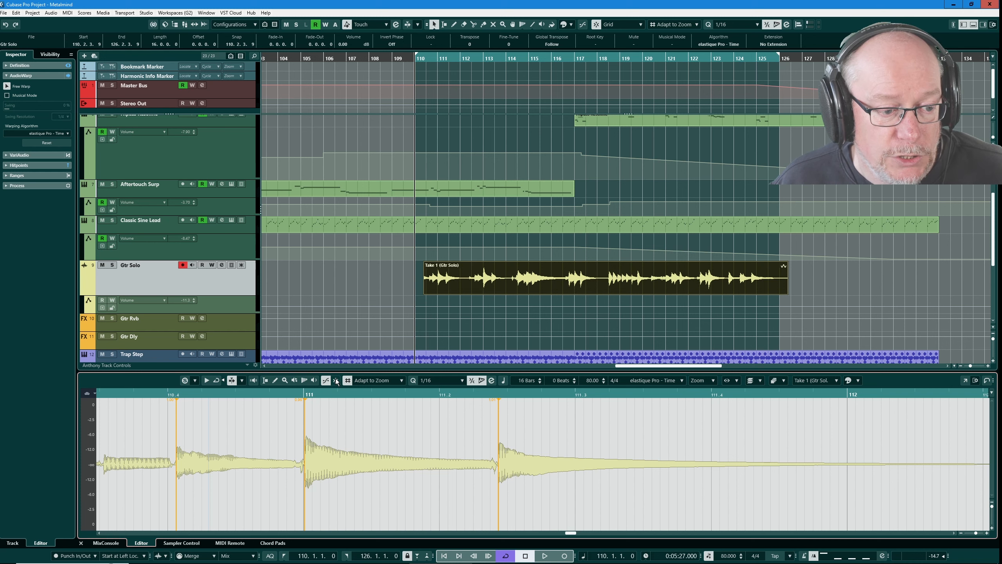
pyautogui.scroll(-8, 486, 469)
pyautogui.scroll(1, 479, 467)
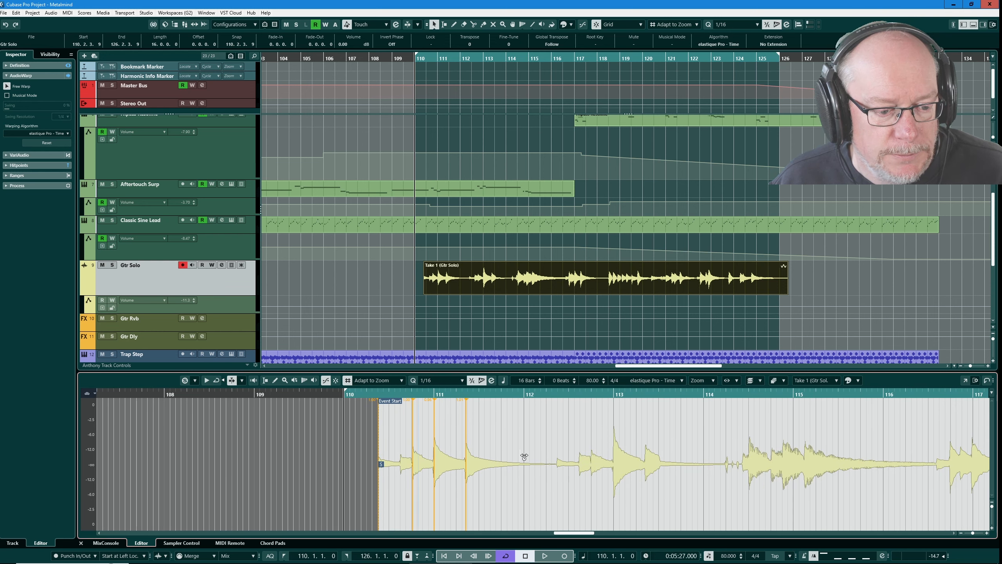
pyautogui.scroll(-2, 523, 457)
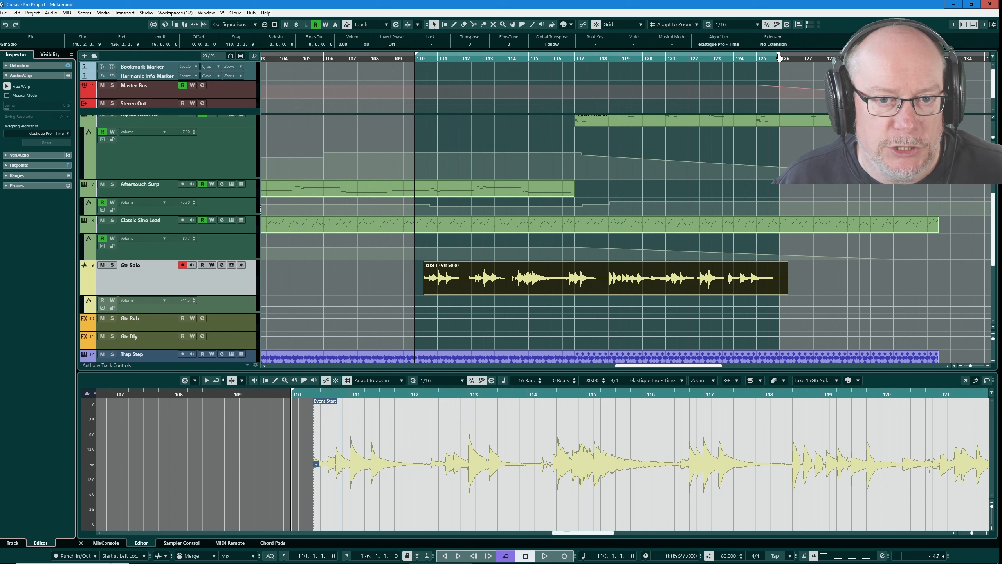
# Step: Shorten the cycle range to bars 110 to 113 and fit it in the Sample Editor
pyautogui.moveTo(779, 57); pyautogui.dragTo(484, 86)
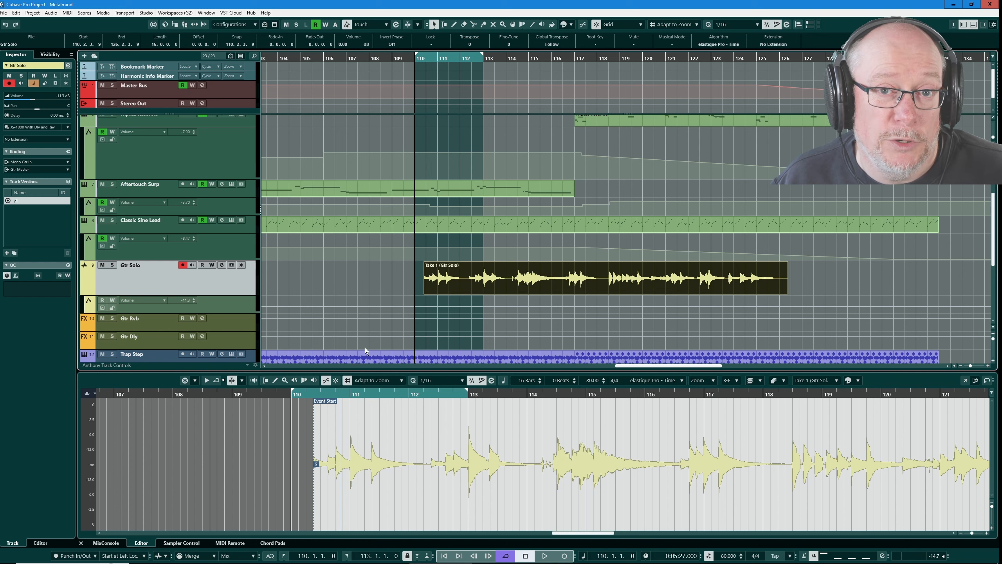
pyautogui.doubleClick(447, 390)
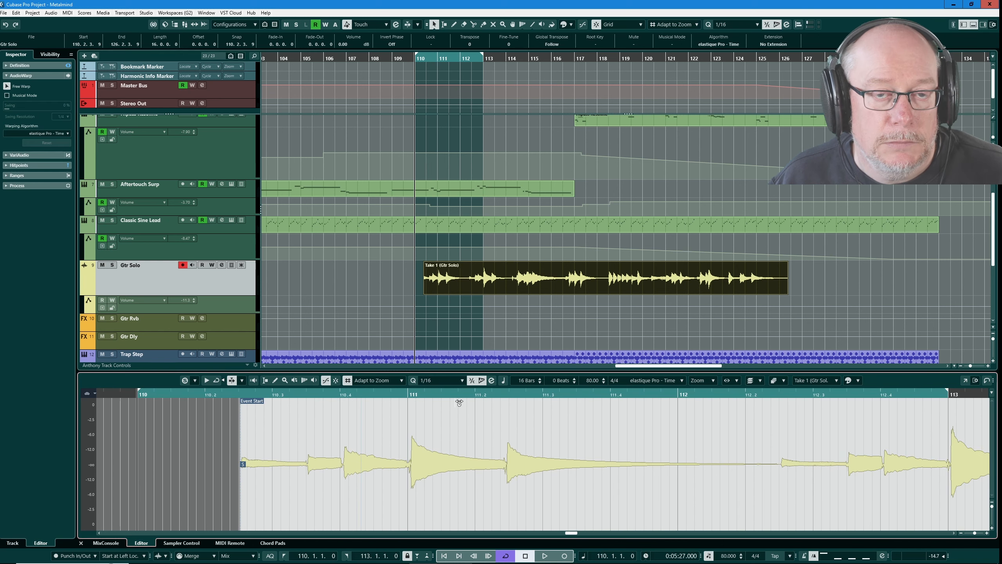
# Step: Create warp markers from the solo's hitpoints, with Free Warp on for editing, and play back part of the loop
pyautogui.click(6, 165)
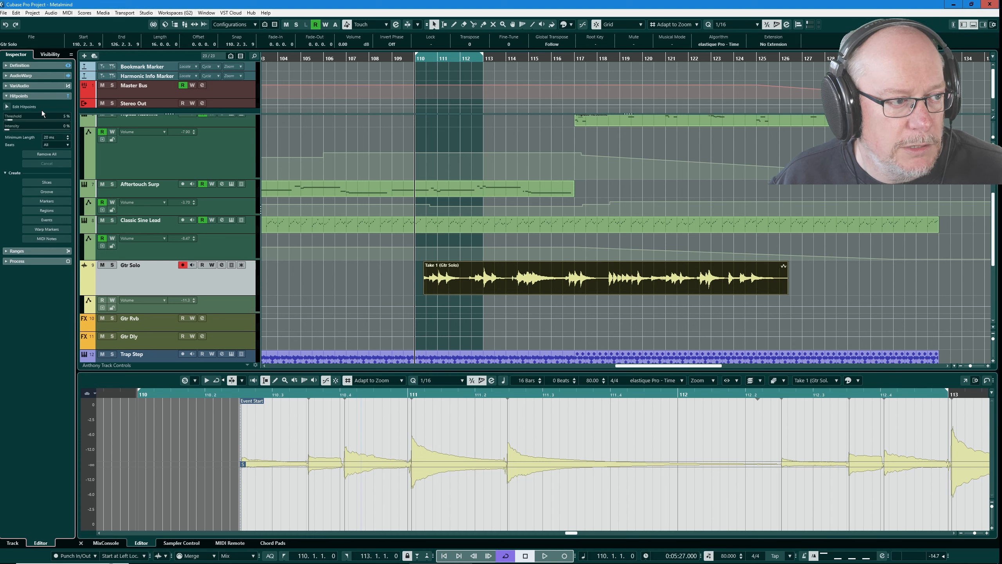
pyautogui.click(20, 79)
pyautogui.click(8, 86)
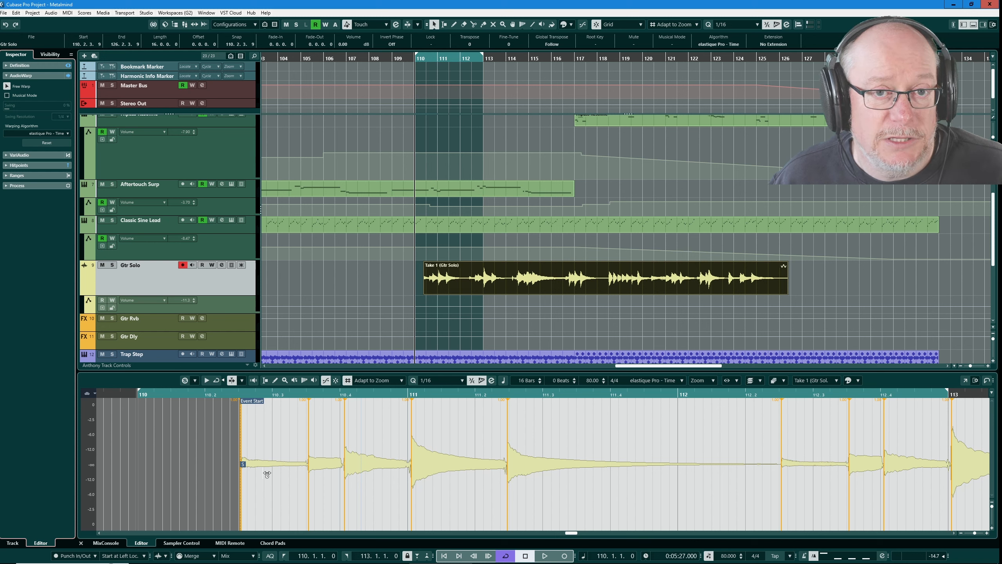
pyautogui.press('space')
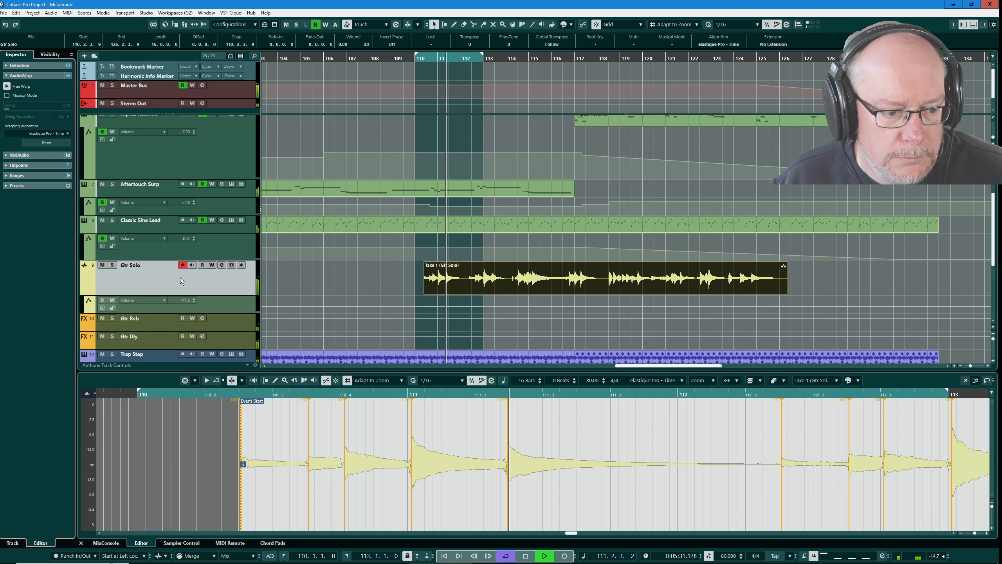
pyautogui.press('space')
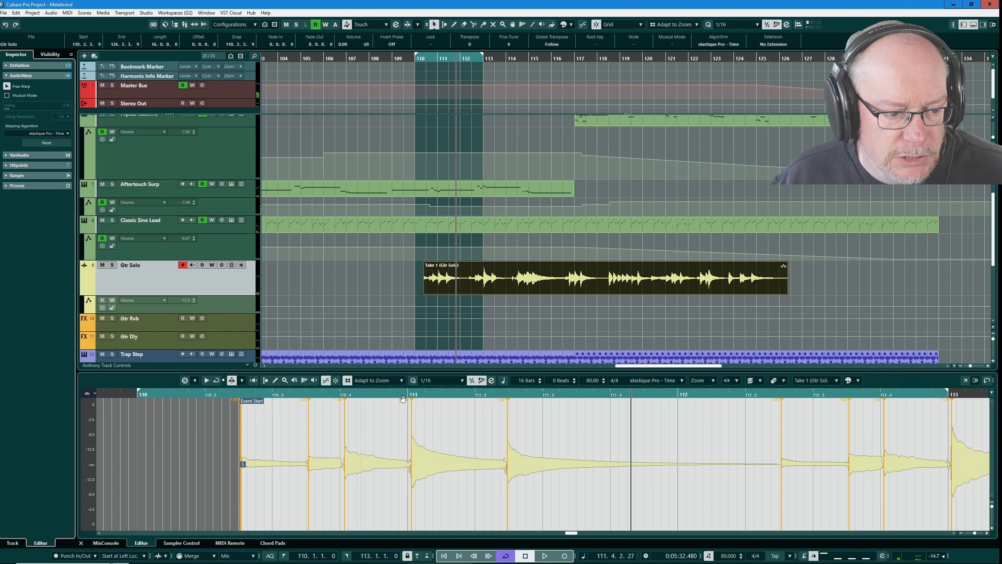
# Step: Move the warp markers on the notes at 110.4 and 111 slightly earlier, closer to their beats, and play back the loop
pyautogui.scroll(3, 273, 463)
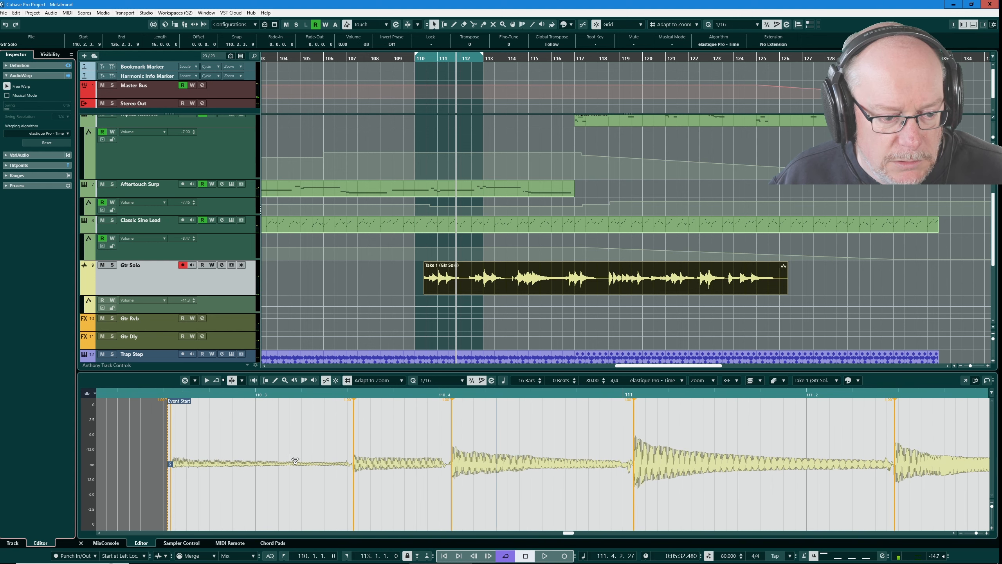
pyautogui.scroll(-1, 295, 460)
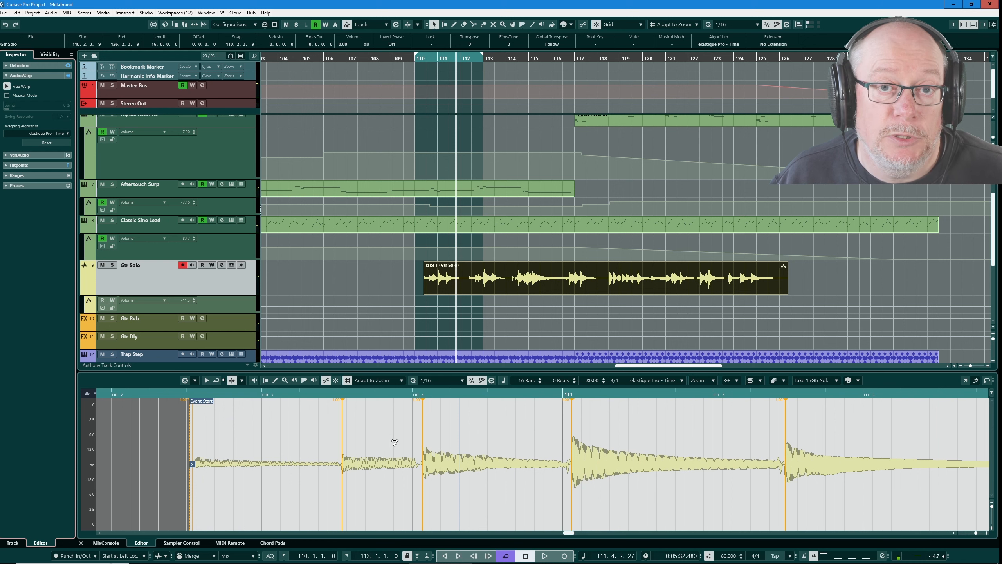
pyautogui.scroll(1, 454, 477)
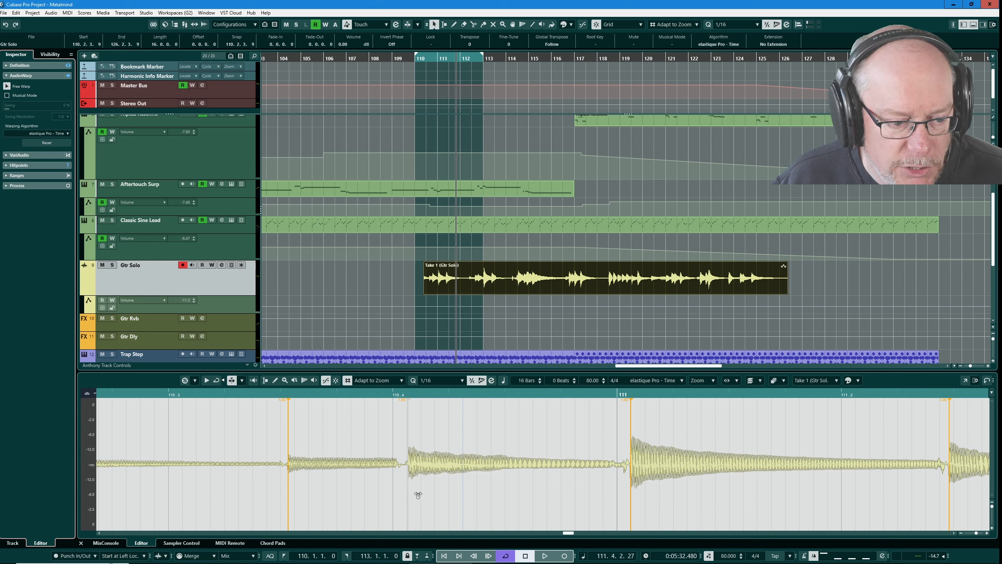
pyautogui.click(411, 438)
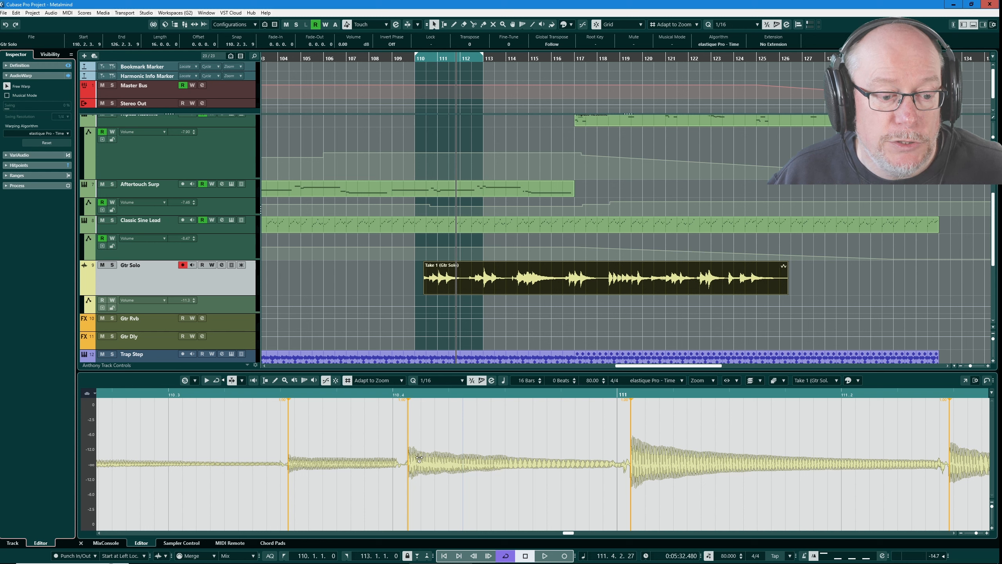
pyautogui.moveTo(411, 439); pyautogui.dragTo(399, 440)
pyautogui.moveTo(632, 435); pyautogui.dragTo(622, 427)
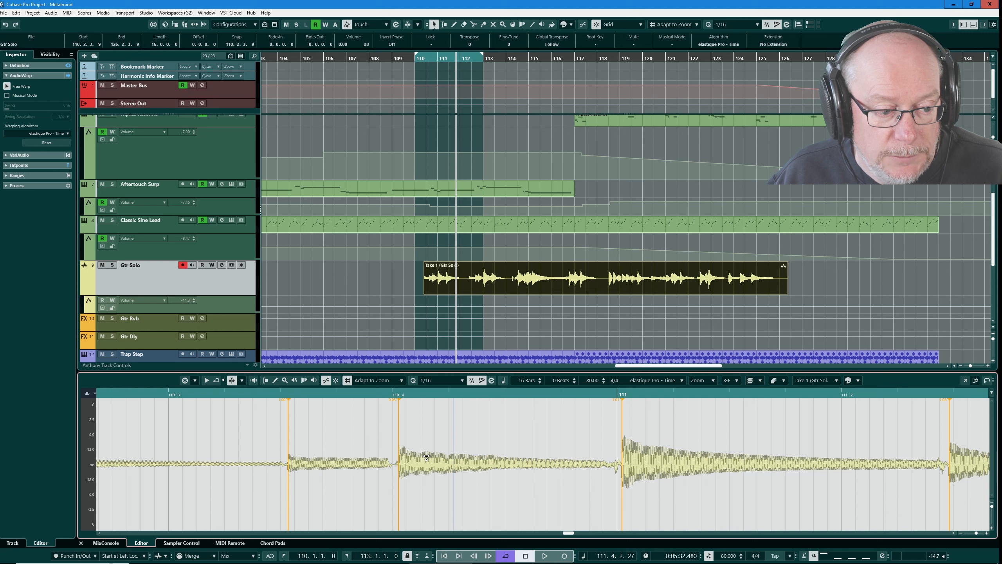
pyautogui.scroll(-2, 456, 441)
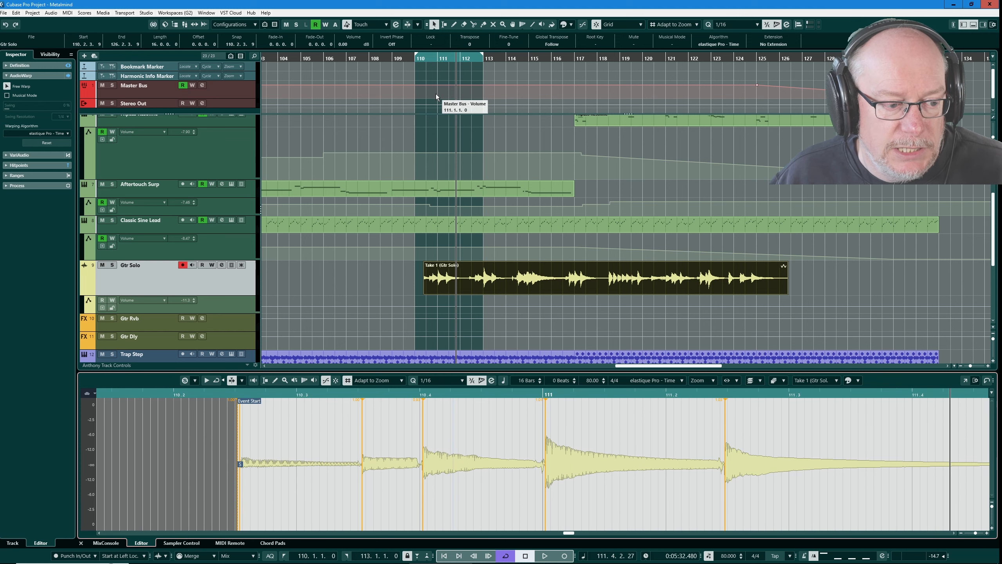
pyautogui.press('space')
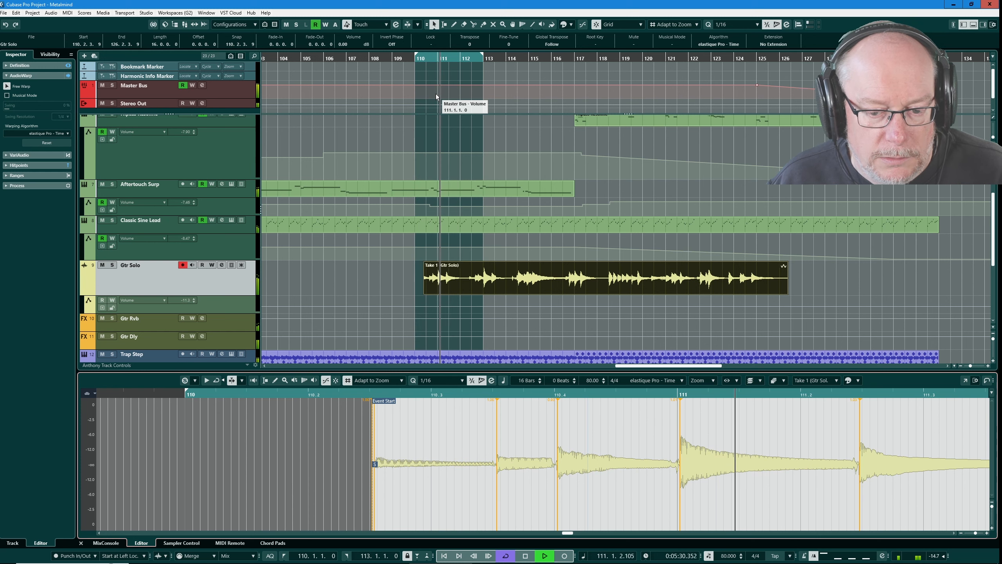
pyautogui.press('space')
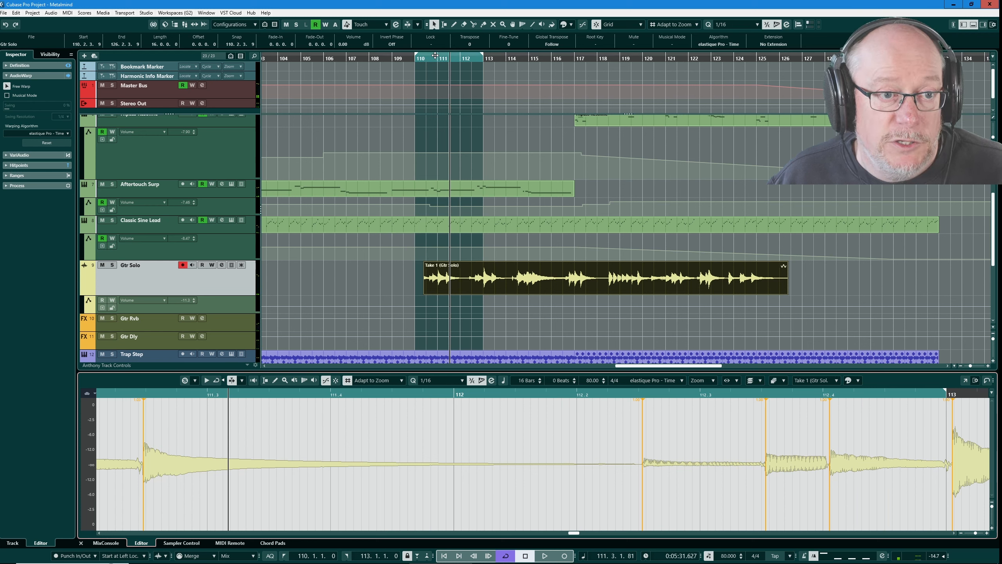
# Step: Shift the cycle range to bars 111 to 114, fit it in the Sample Editor and play back its start
pyautogui.moveTo(439, 58); pyautogui.dragTo(481, 57)
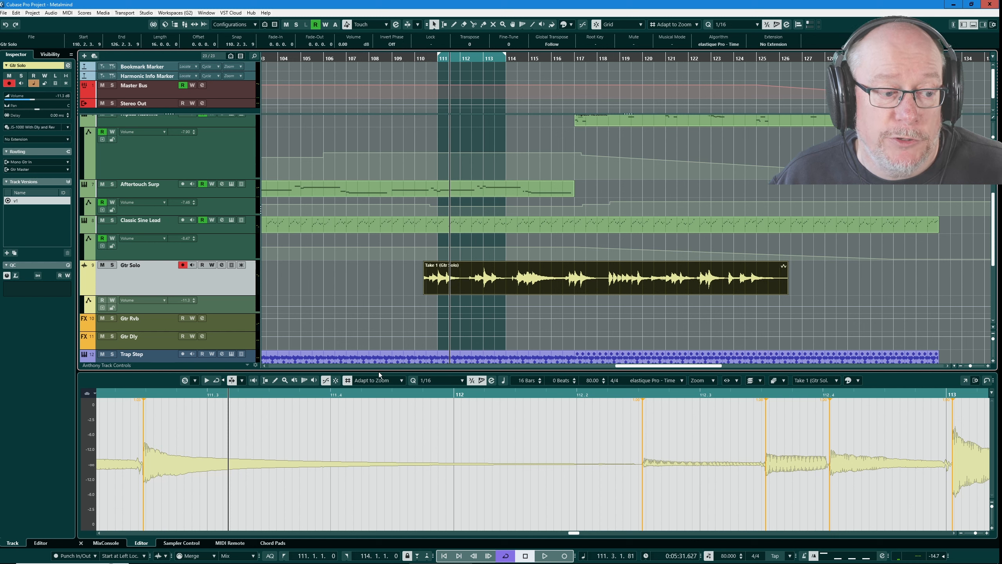
pyautogui.click(161, 376)
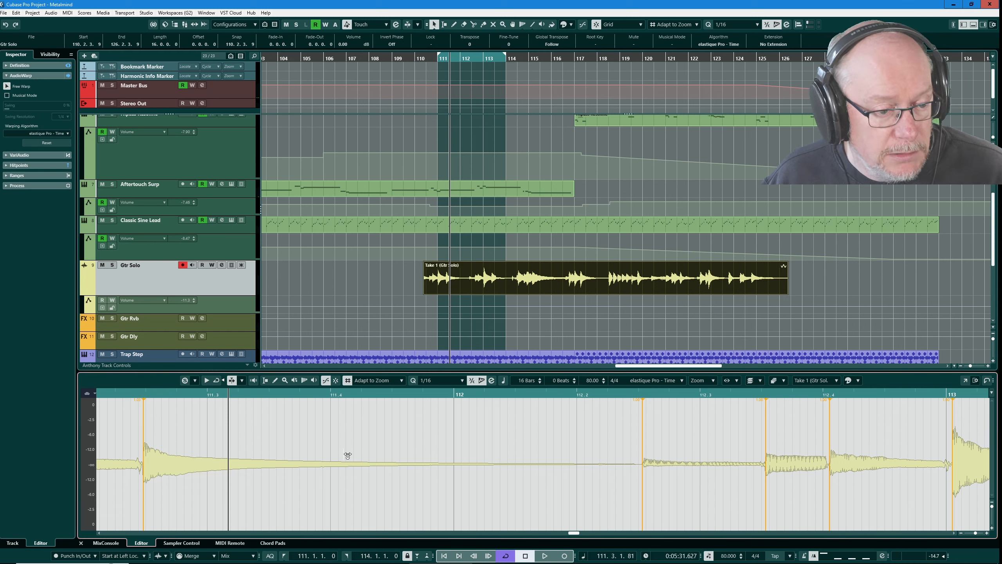
pyautogui.scroll(-2, 347, 455)
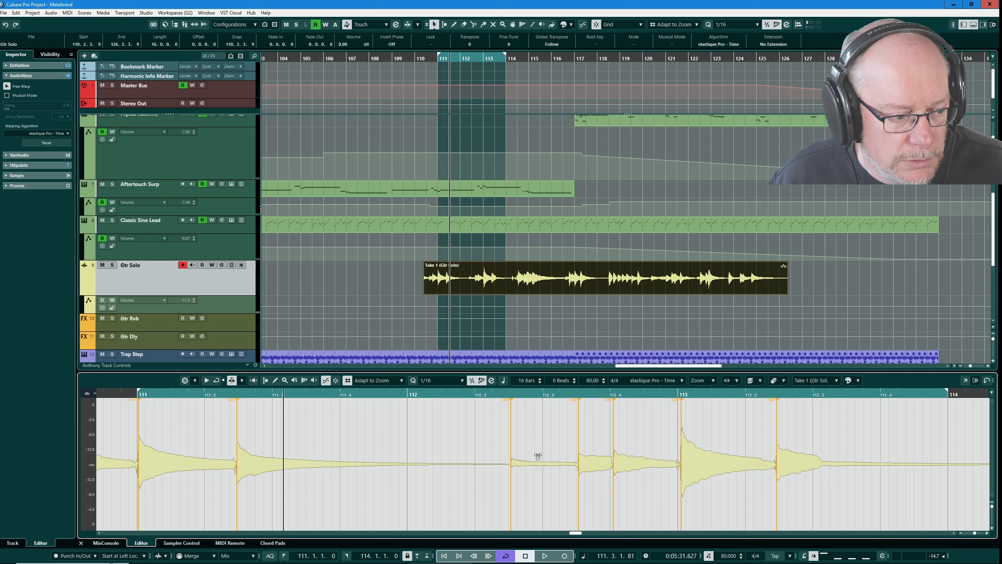
pyautogui.press('space')
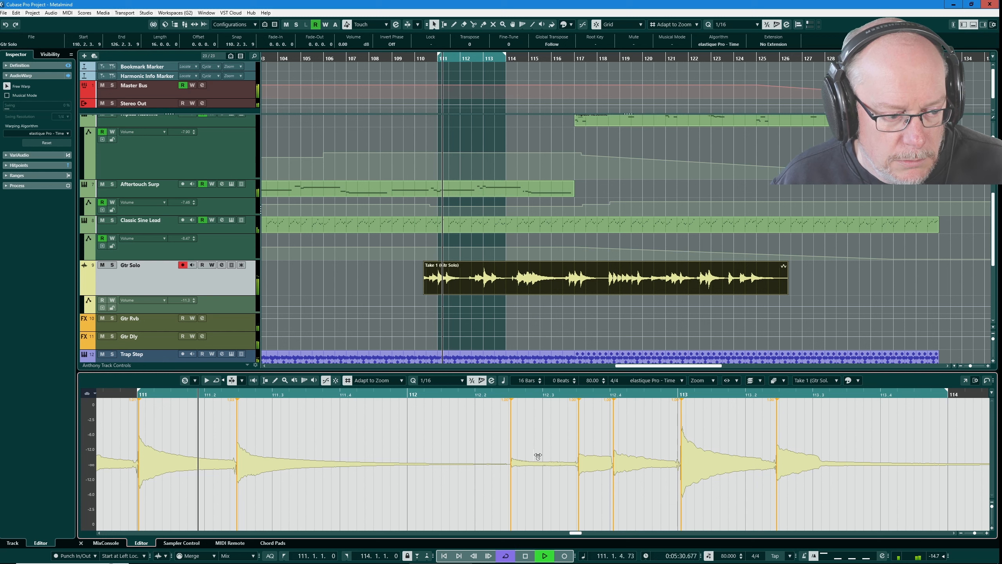
pyautogui.press('space')
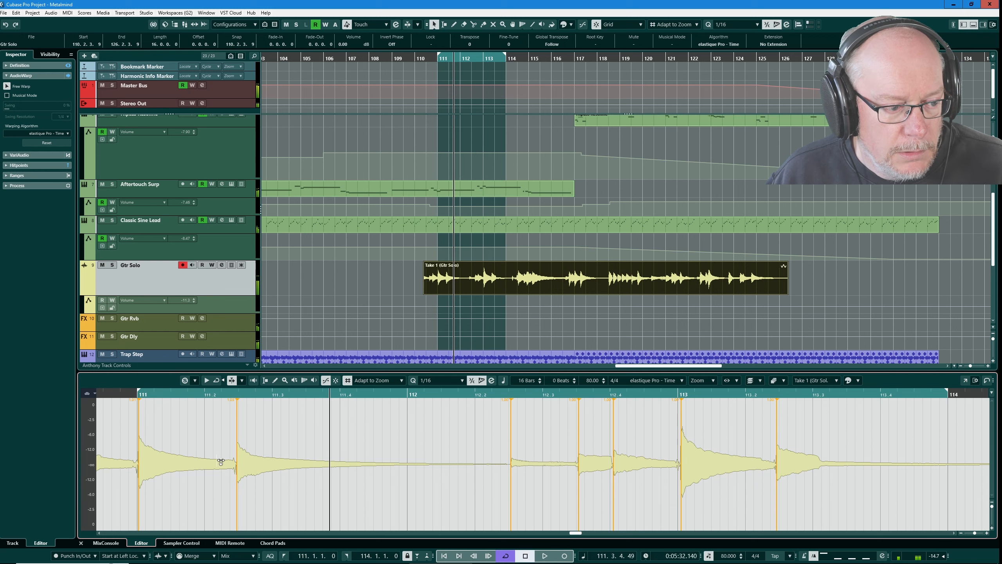
# Step: Move the warp marker on the note between 111.2 and 111.3 slightly later and play back the loop
pyautogui.scroll(3, 221, 461)
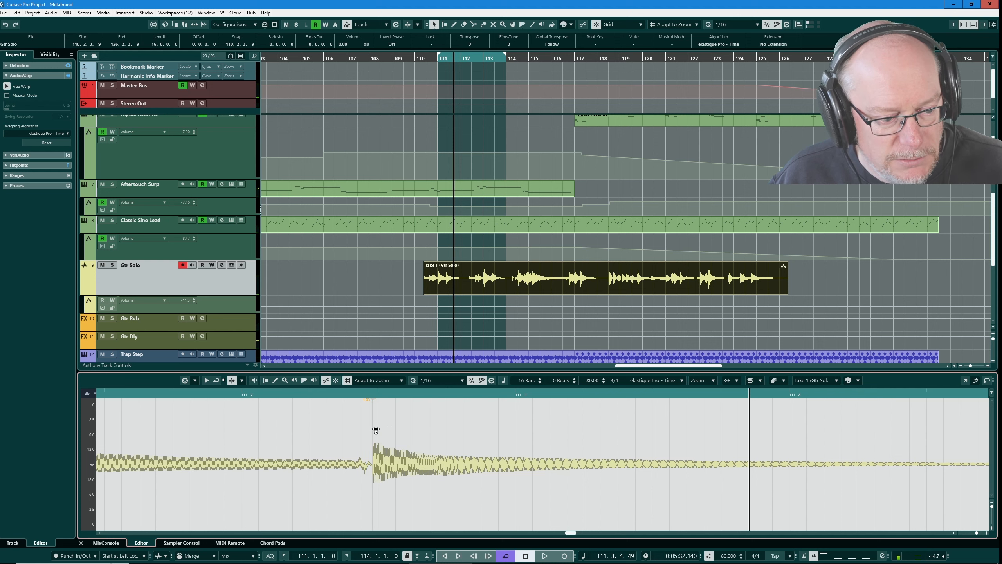
pyautogui.moveTo(375, 430); pyautogui.dragTo(386, 427)
pyautogui.scroll(-6, 407, 458)
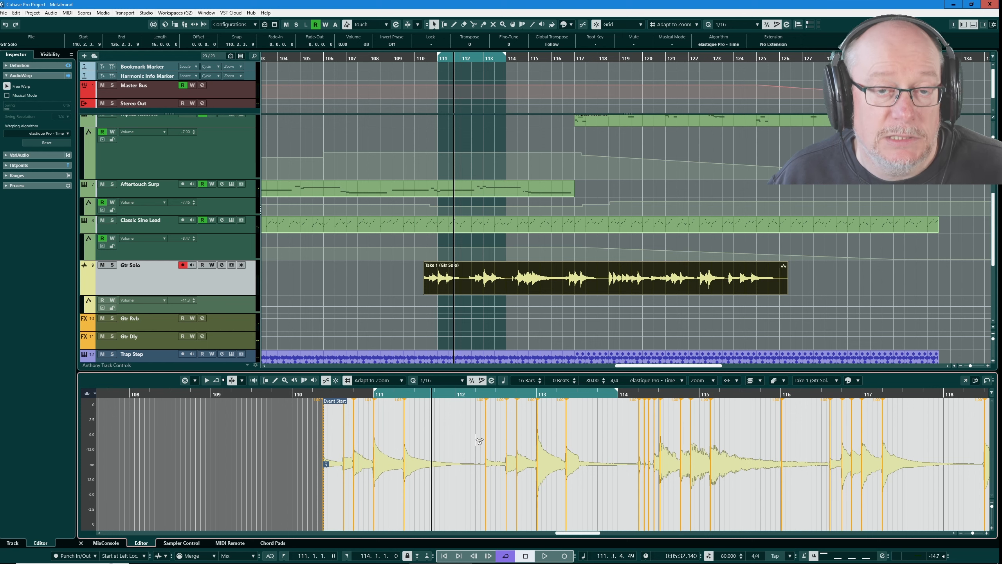
pyautogui.scroll(5, 480, 441)
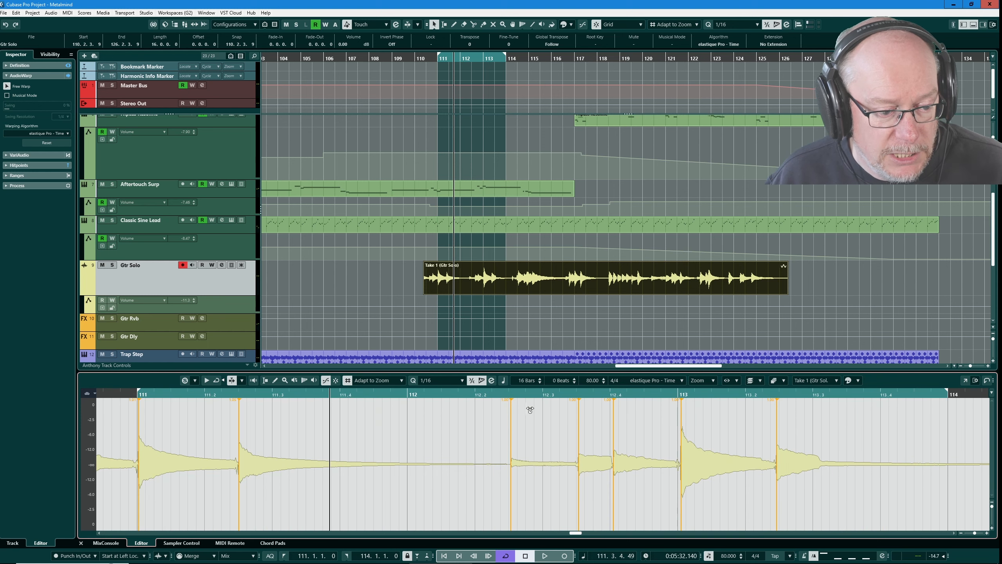
pyautogui.press('space')
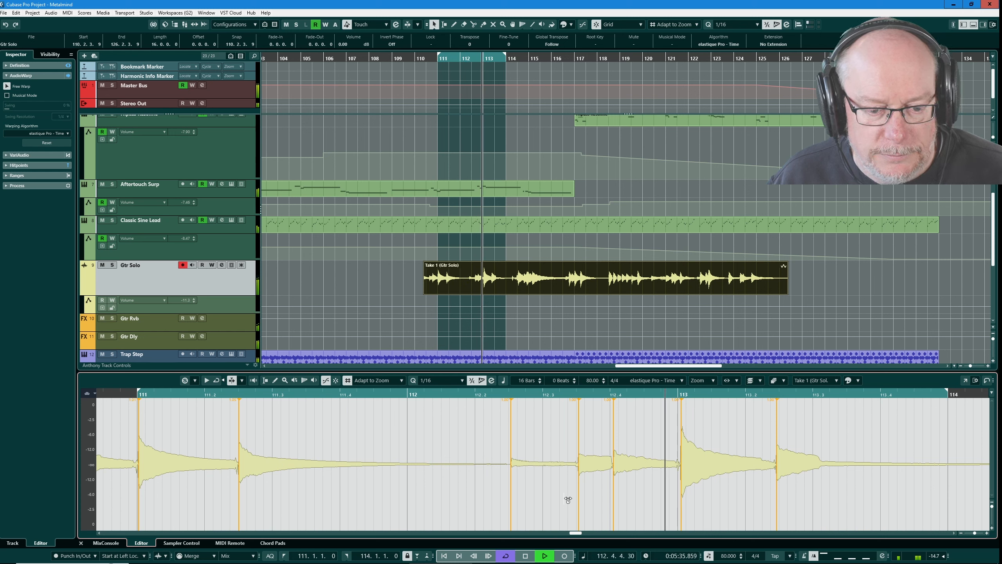
pyautogui.press('space')
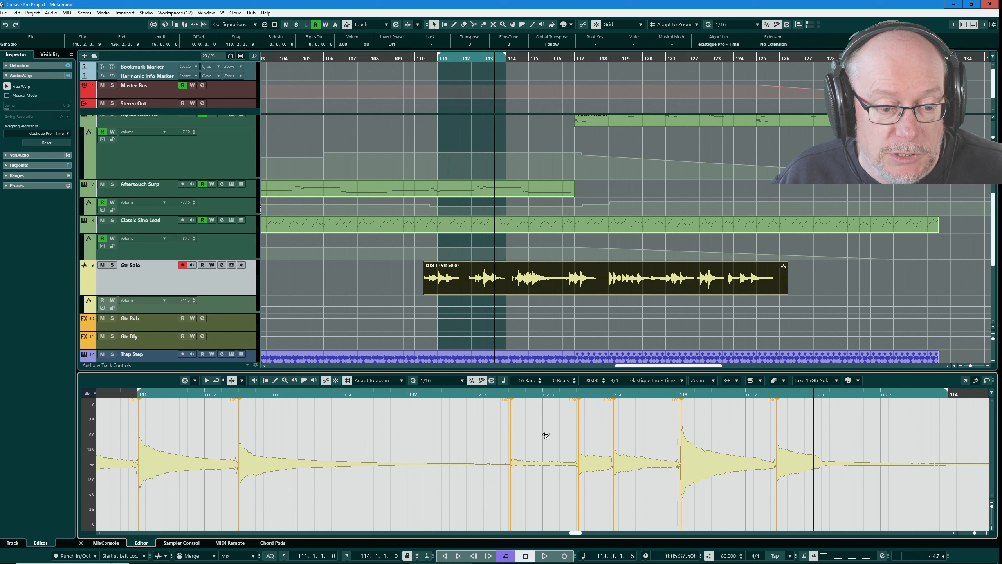
# Step: Select the range from between 112.3 and 112.4 to just past bar 113, quantize its warp markers, and play back the loop
pyautogui.press('1')
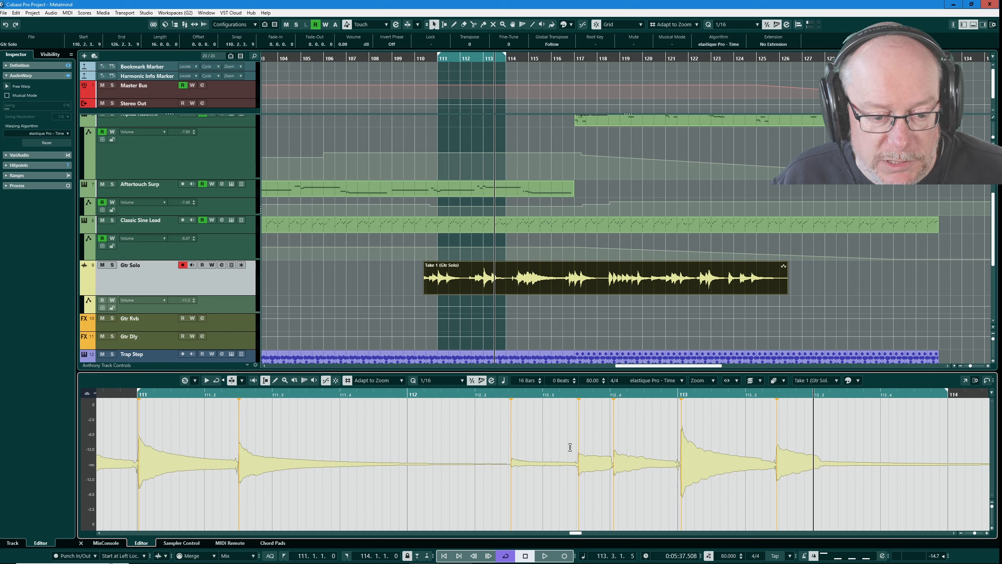
pyautogui.moveTo(569, 442); pyautogui.dragTo(690, 446)
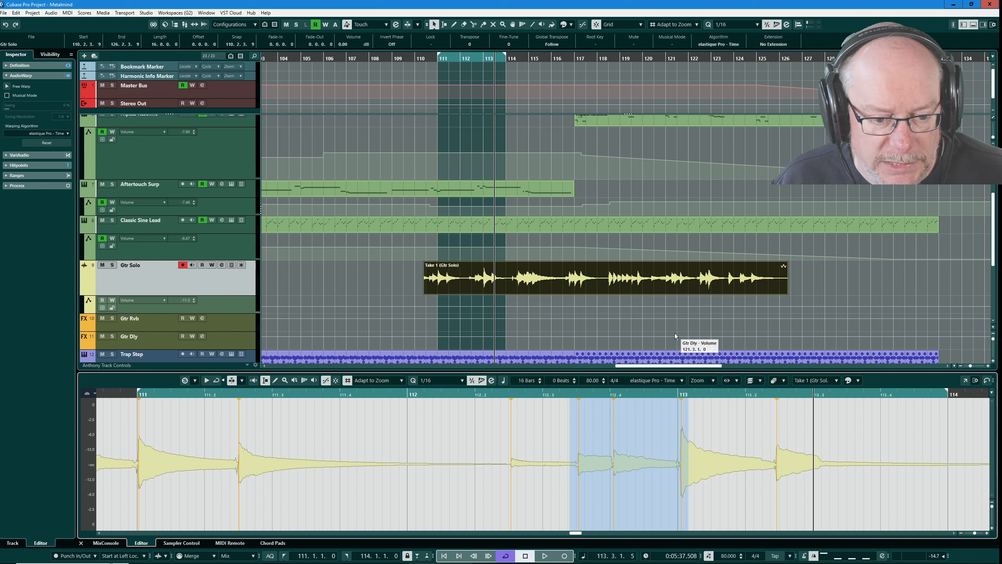
pyautogui.press('q')
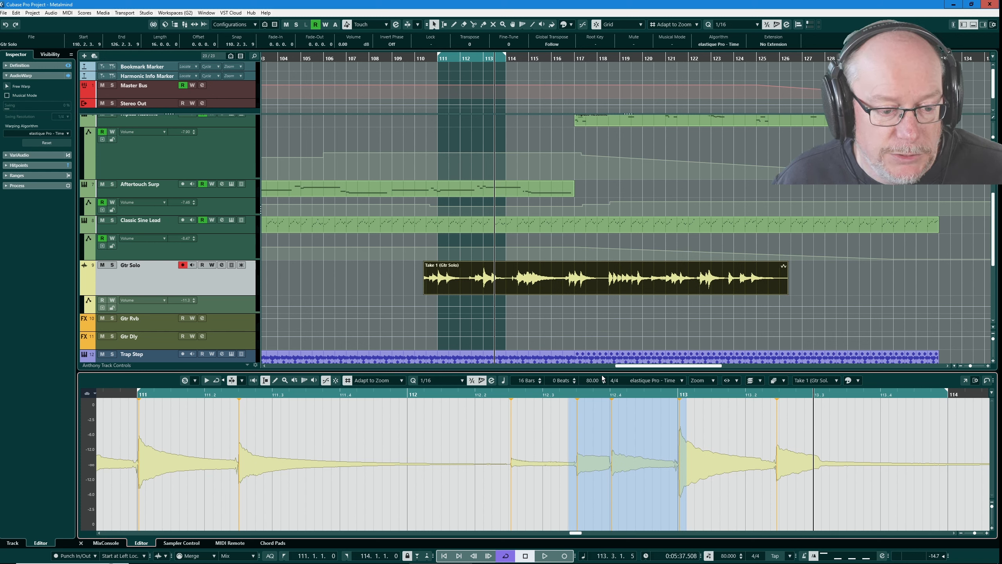
pyautogui.press('space')
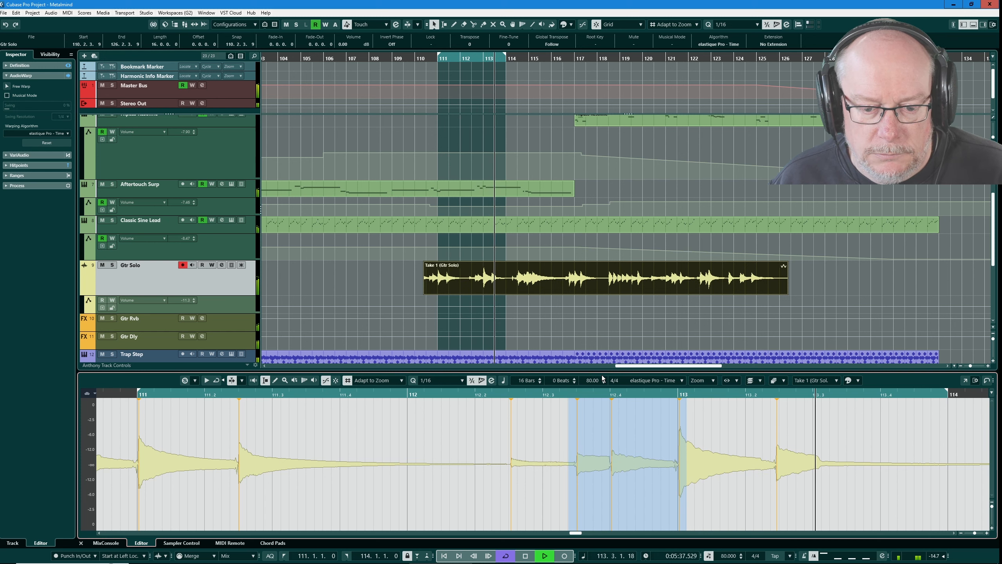
pyautogui.press('space')
# Step: Turn Free Warp back on and move the warp marker on the note between 113.2 and 113.3 slightly later
pyautogui.press('h')
pyautogui.press('h')
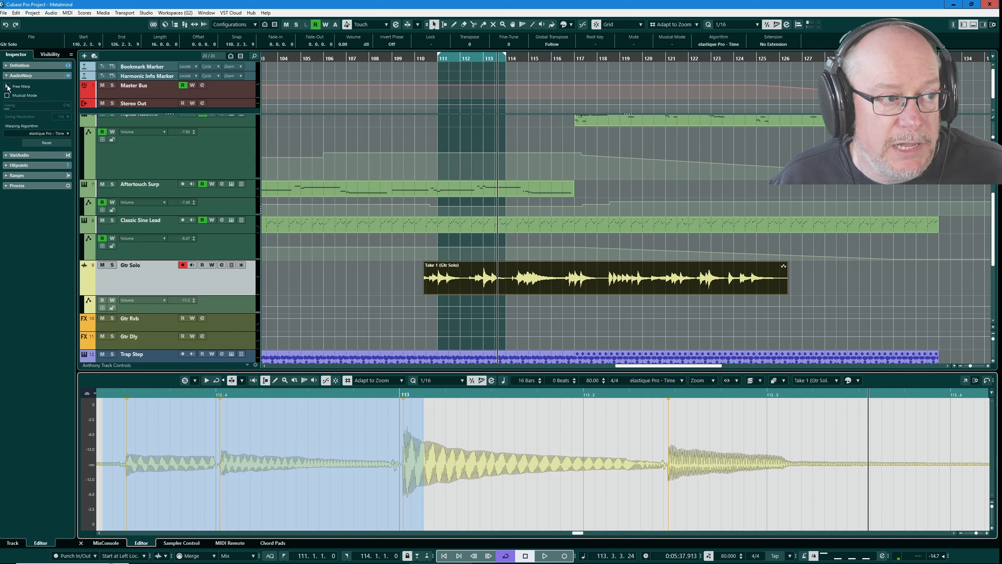
pyautogui.click(8, 87)
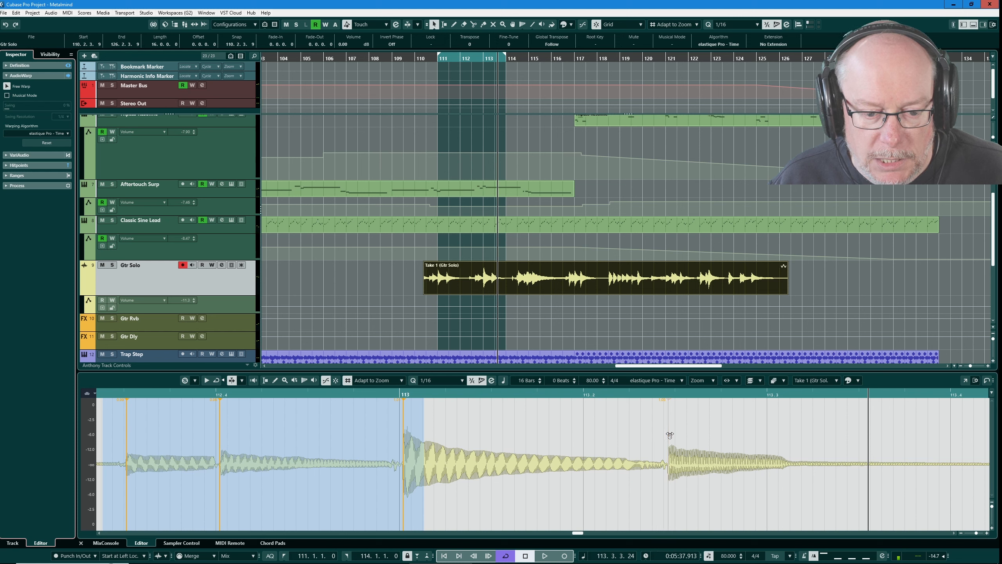
pyautogui.moveTo(669, 435); pyautogui.dragTo(681, 434)
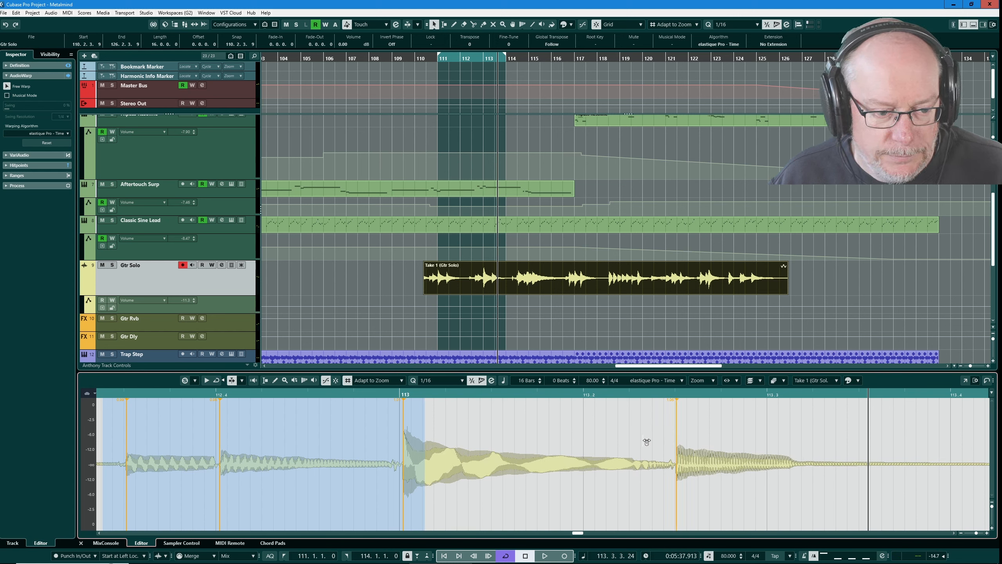
pyautogui.scroll(-4, 556, 448)
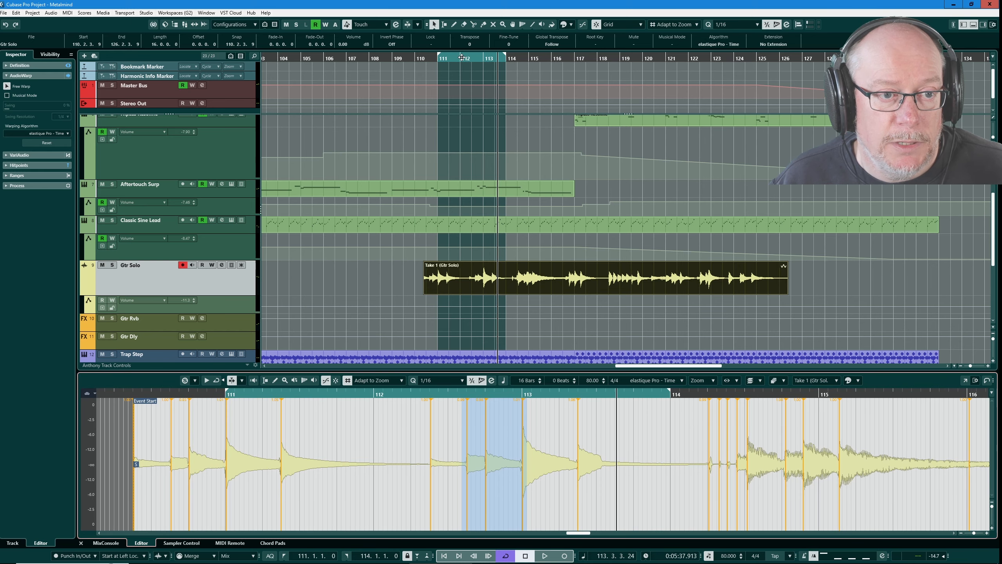
# Step: Shift the cycle range to bars 112 to 115 and play back part of the loop
pyautogui.moveTo(461, 55); pyautogui.dragTo(484, 56)
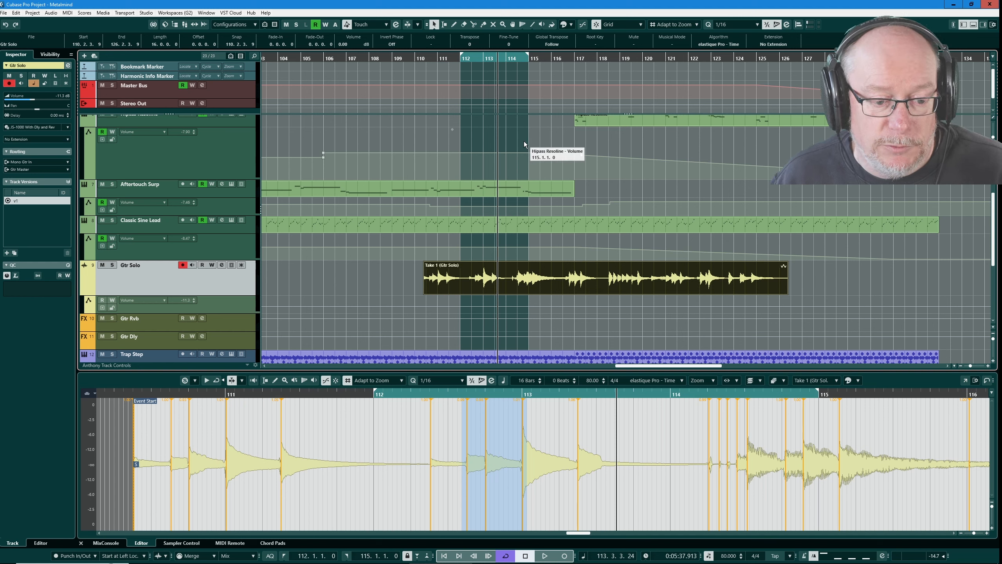
pyautogui.press('space')
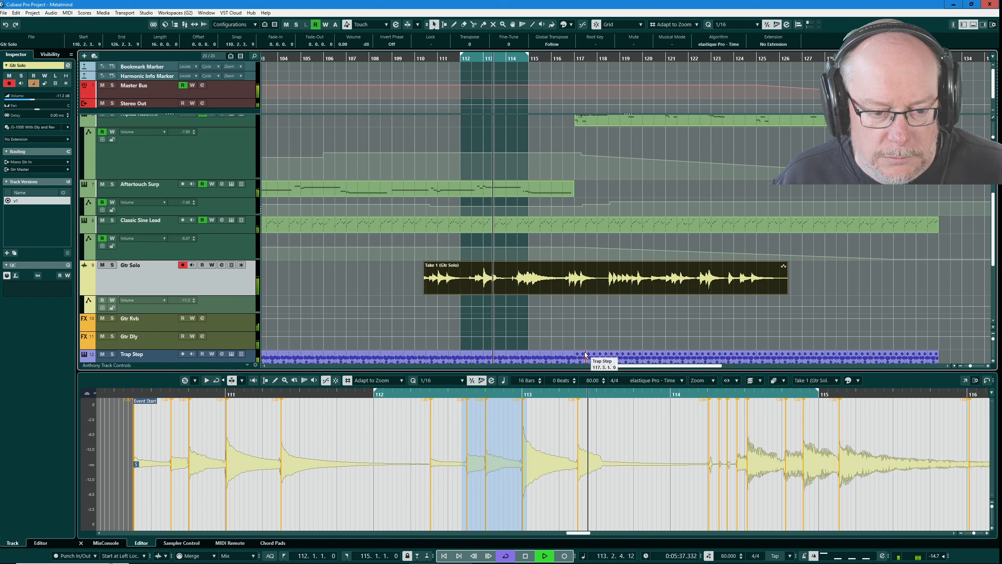
pyautogui.press('space')
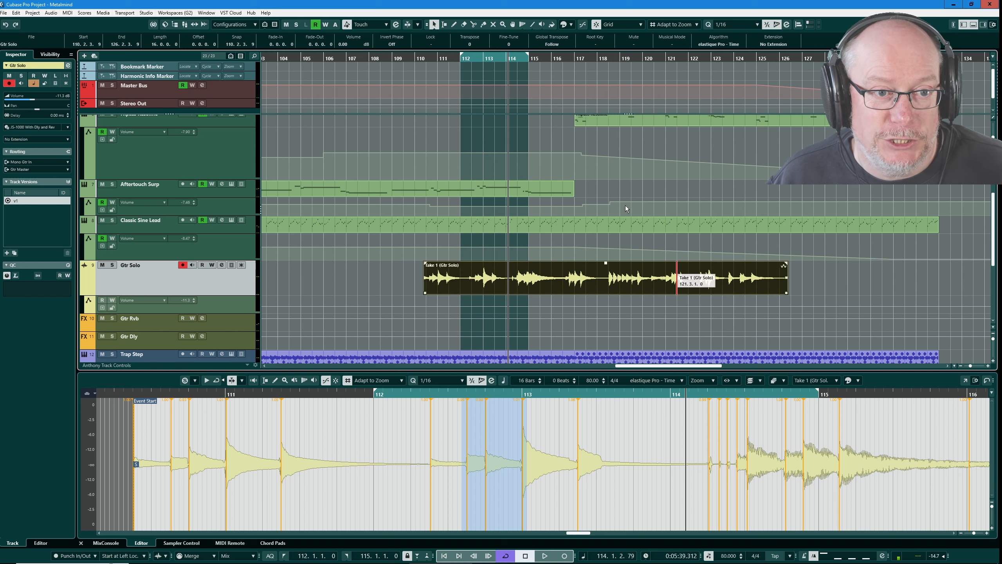
# Step: Shift the cycle range to bars 113 to 116, fit it in the Sample Editor and play back the loop
pyautogui.moveTo(481, 55); pyautogui.dragTo(503, 55)
pyautogui.click(148, 380)
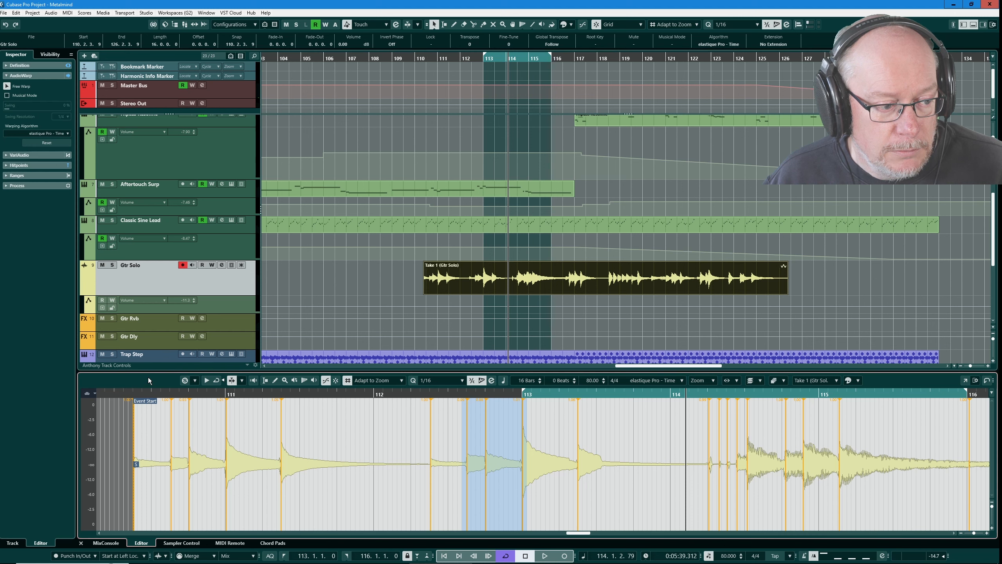
pyautogui.hotkey('shift', 'l')
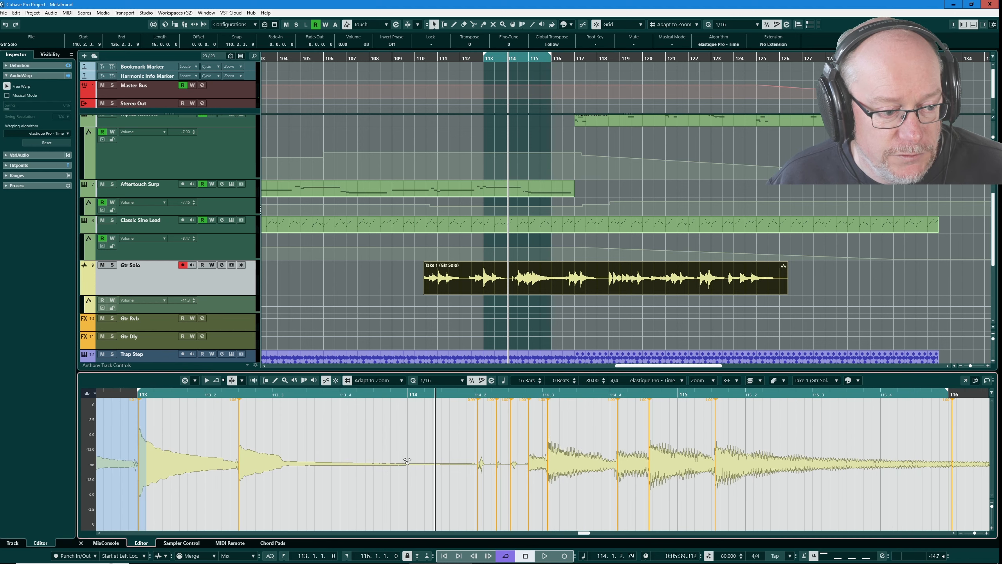
pyautogui.press('space')
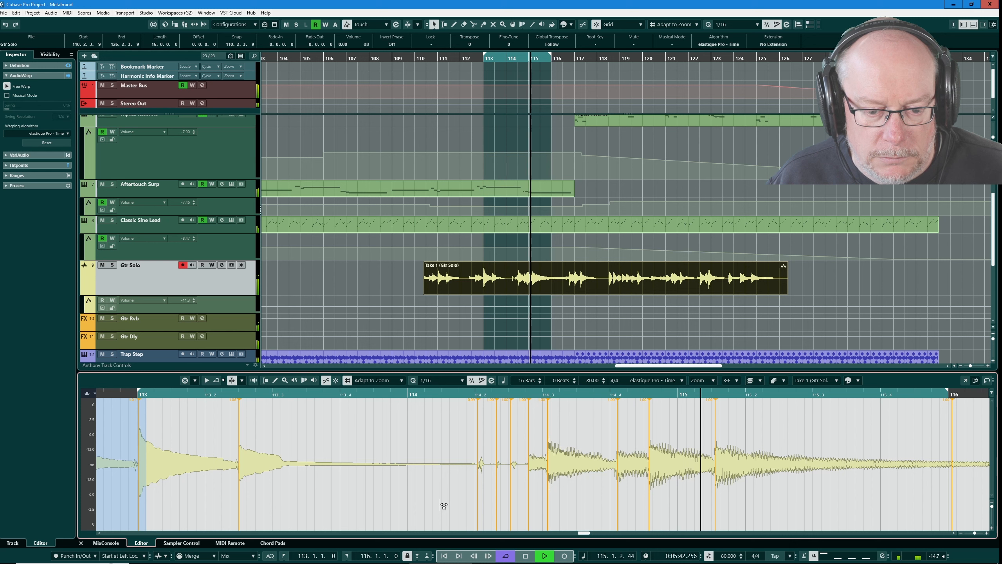
pyautogui.press('space')
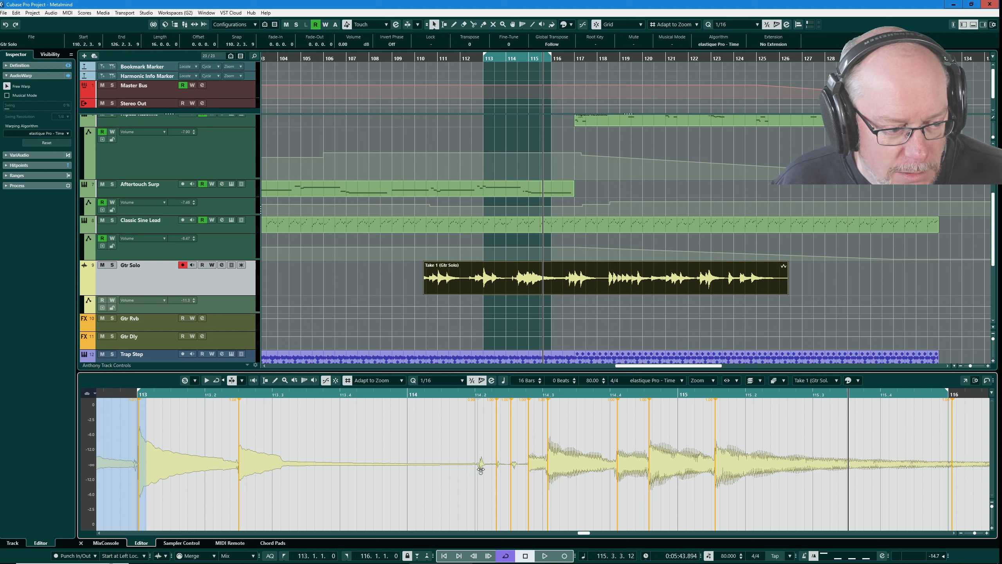
# Step: Replace the warp marker on the second quiet note between 114.2 and 114.3 with one placed at that note's onset
pyautogui.keyDown('ctrl'); pyautogui.scroll(5, 492, 475); pyautogui.keyUp('ctrl')
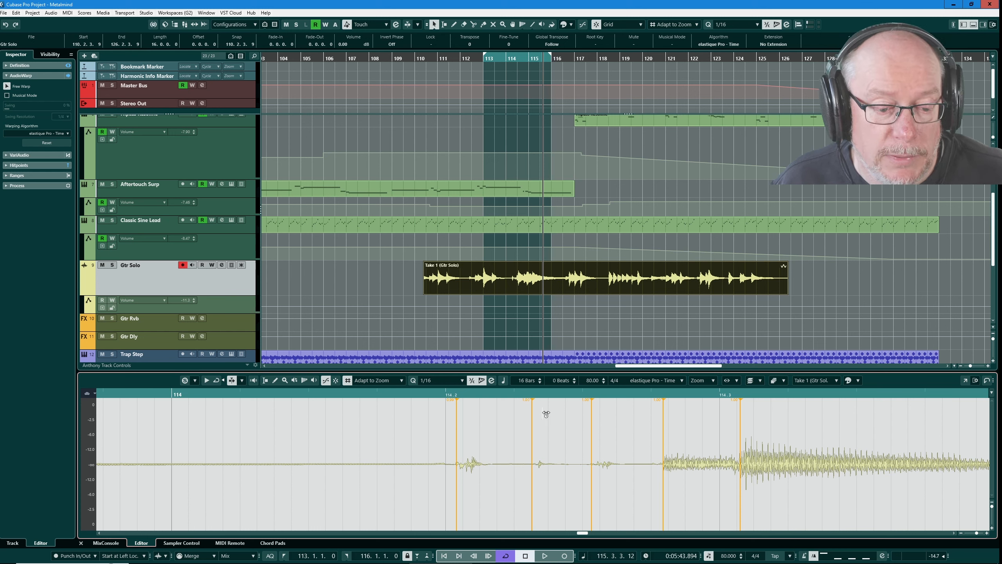
pyautogui.keyDown('shift'); pyautogui.click(532, 395); pyautogui.keyUp('shift')
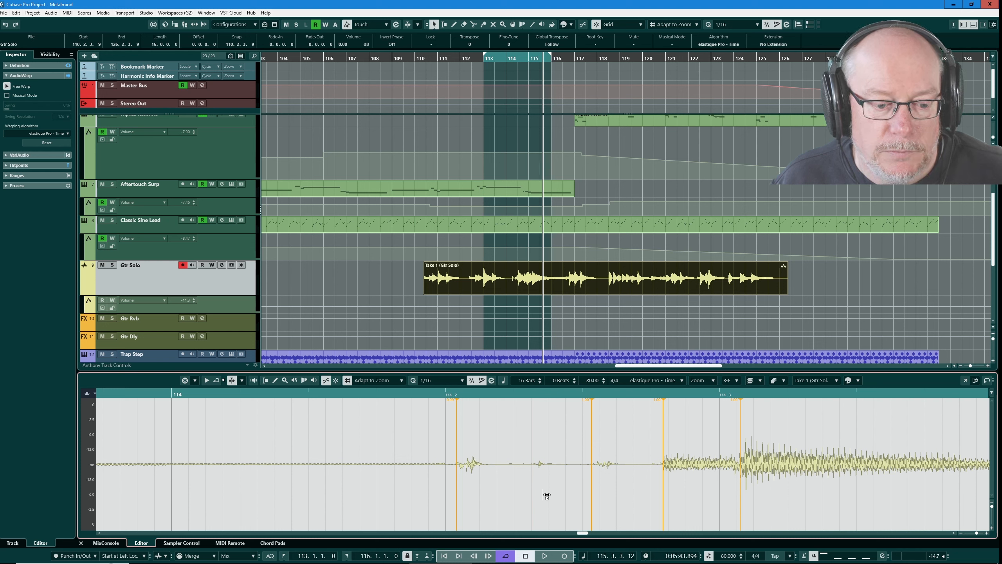
pyautogui.click(541, 469)
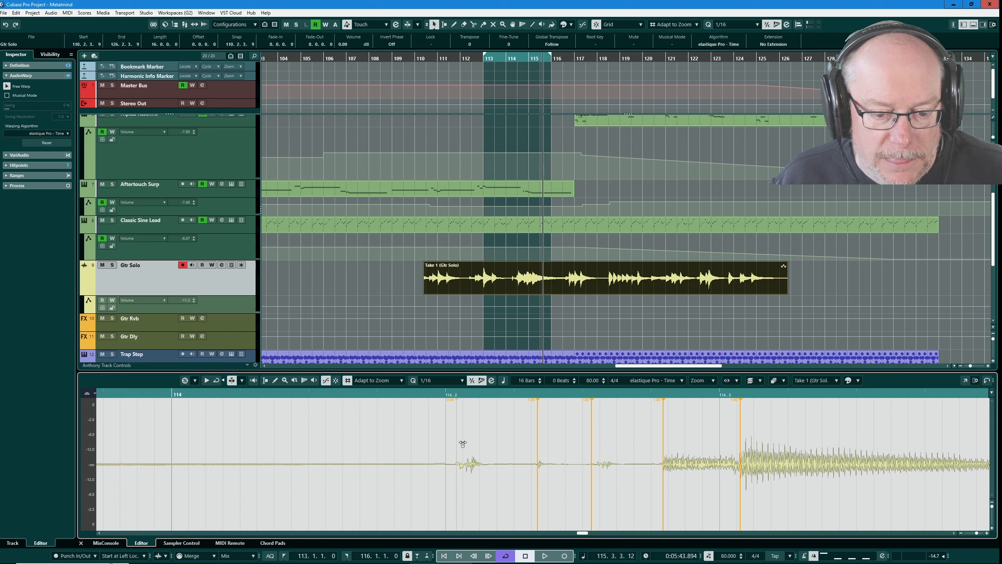
# Step: Select the range from shortly before 114.2 to just past 114.3, quantize its warp markers, and play back the loop
pyautogui.scroll(-1, 474, 466)
pyautogui.scroll(-2, 474, 466)
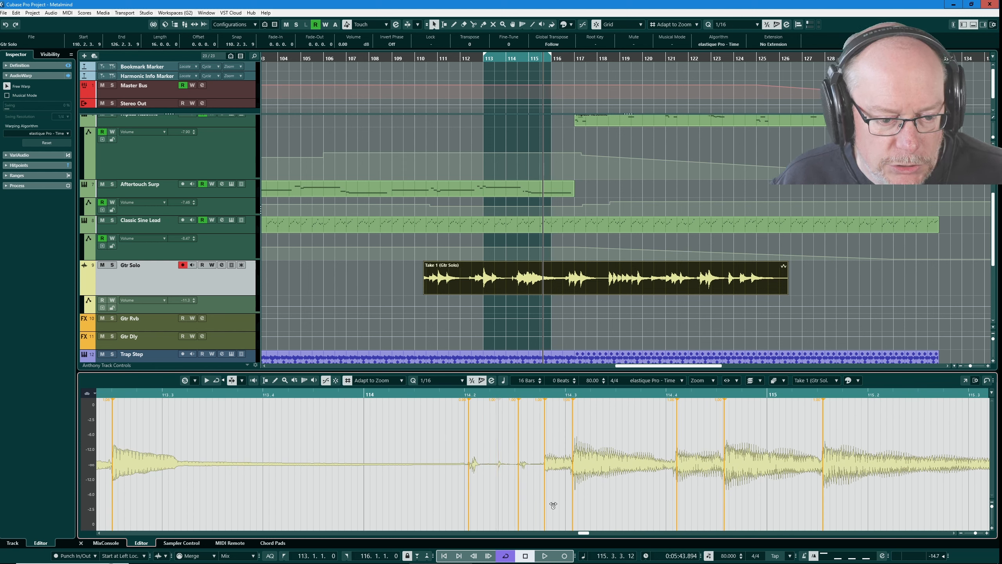
pyautogui.press('1')
pyautogui.moveTo(436, 434); pyautogui.dragTo(587, 474)
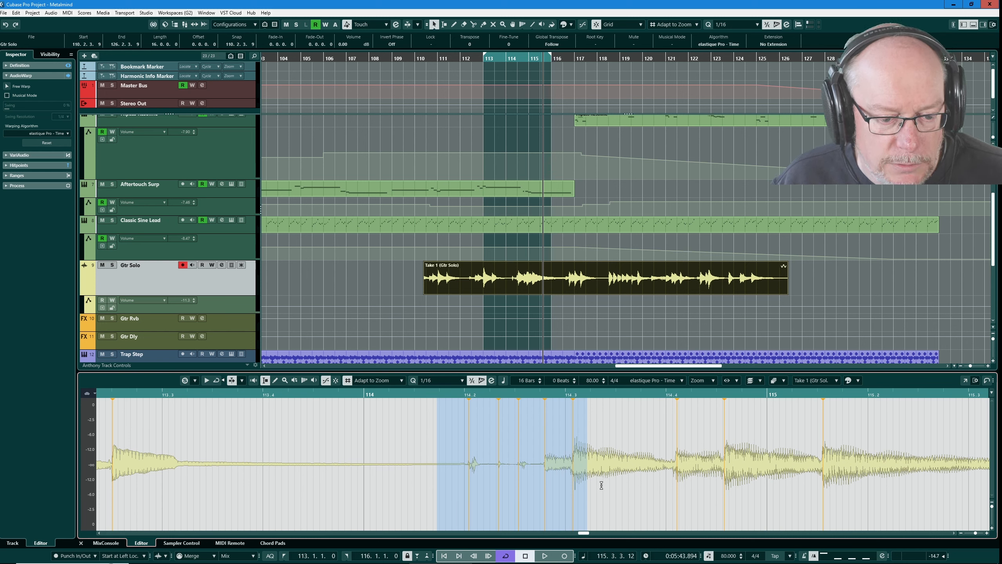
pyautogui.press('q')
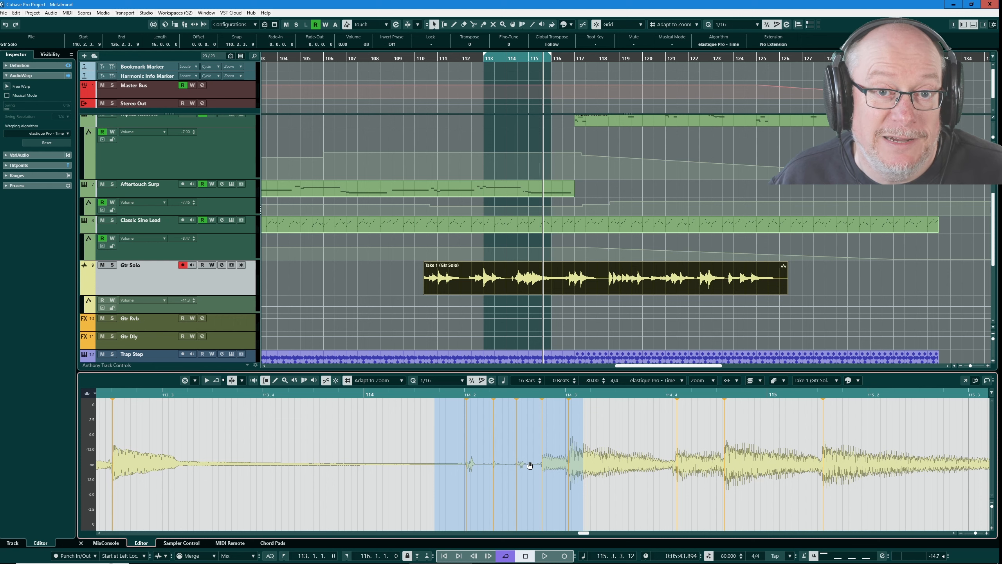
pyautogui.scroll(-4, 483, 453)
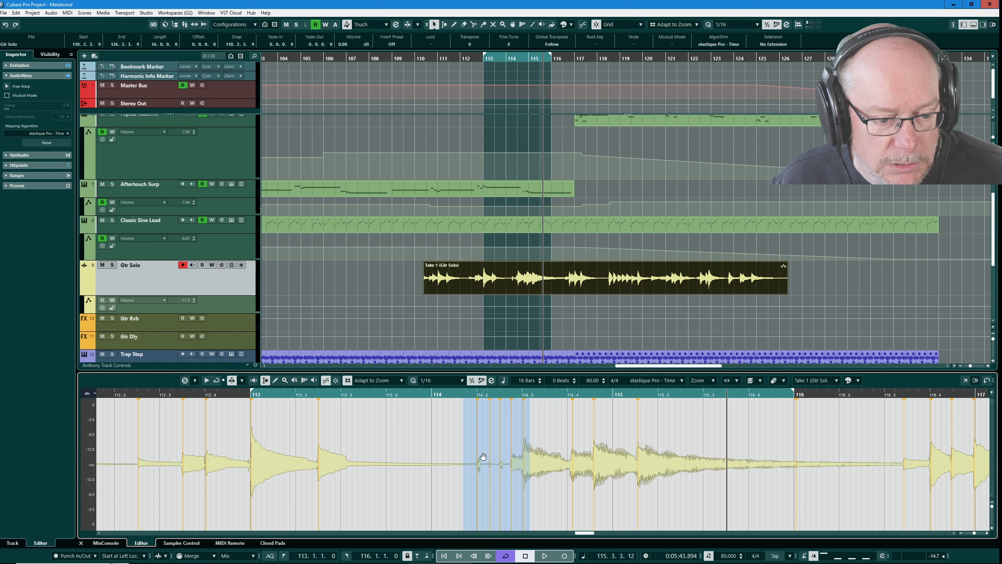
pyautogui.press('space')
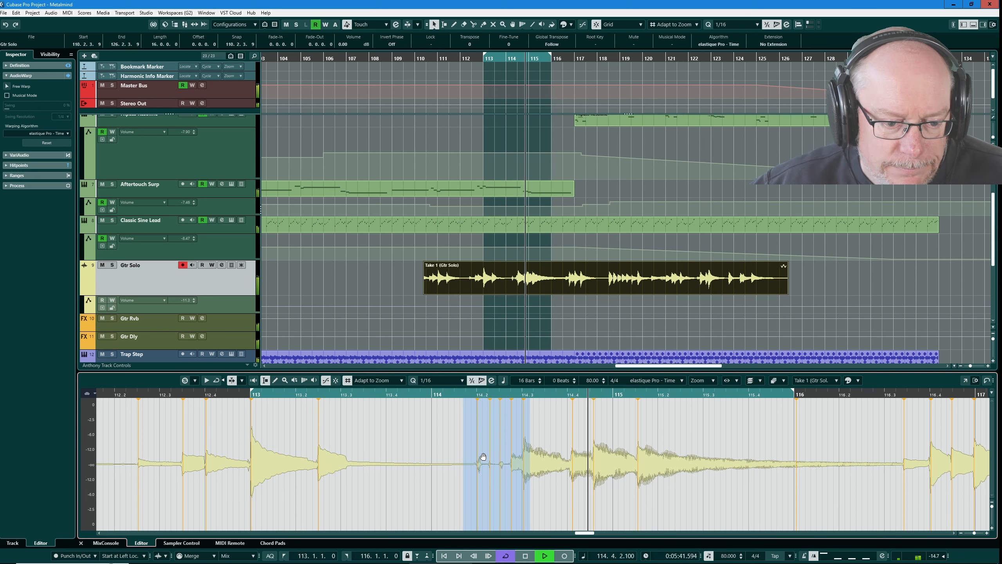
pyautogui.press('space')
# Step: Clear the range selection, turn Free Warp back on, and replace the warp marker just after 114.4 with one at the note's onset
pyautogui.press('h')
pyautogui.press('h')
pyautogui.press('h')
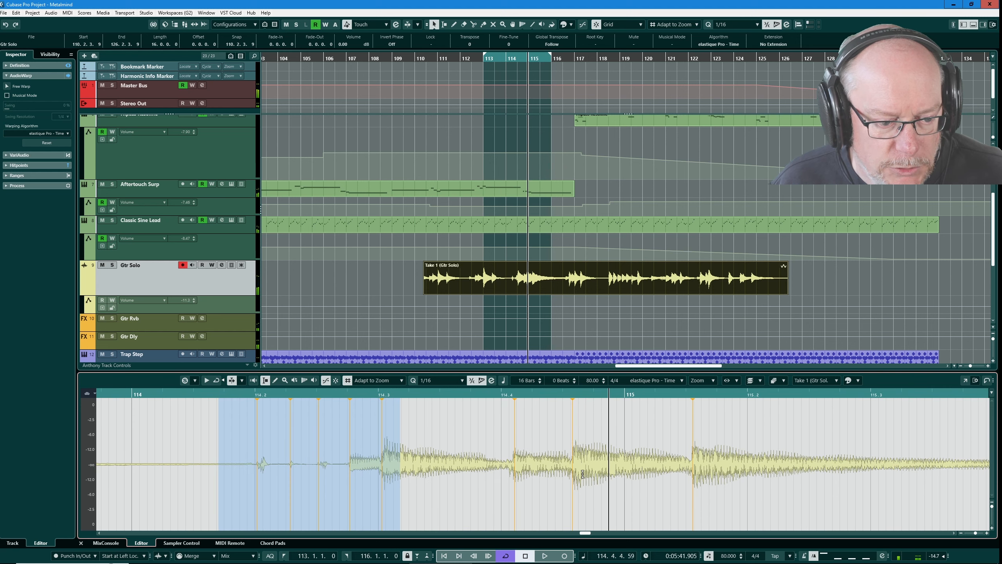
pyautogui.scroll(2, 550, 479)
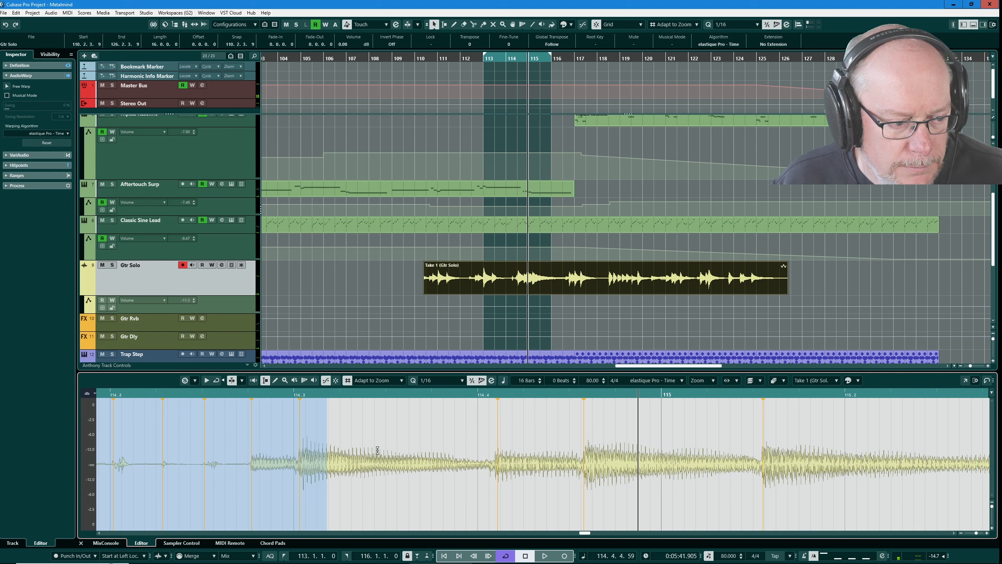
pyautogui.click(346, 428)
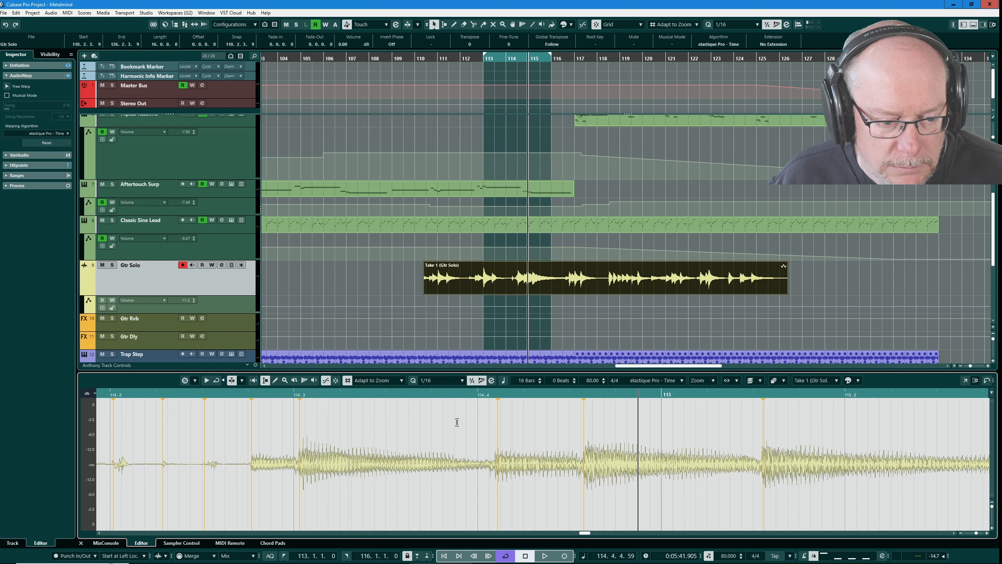
pyautogui.press('w')
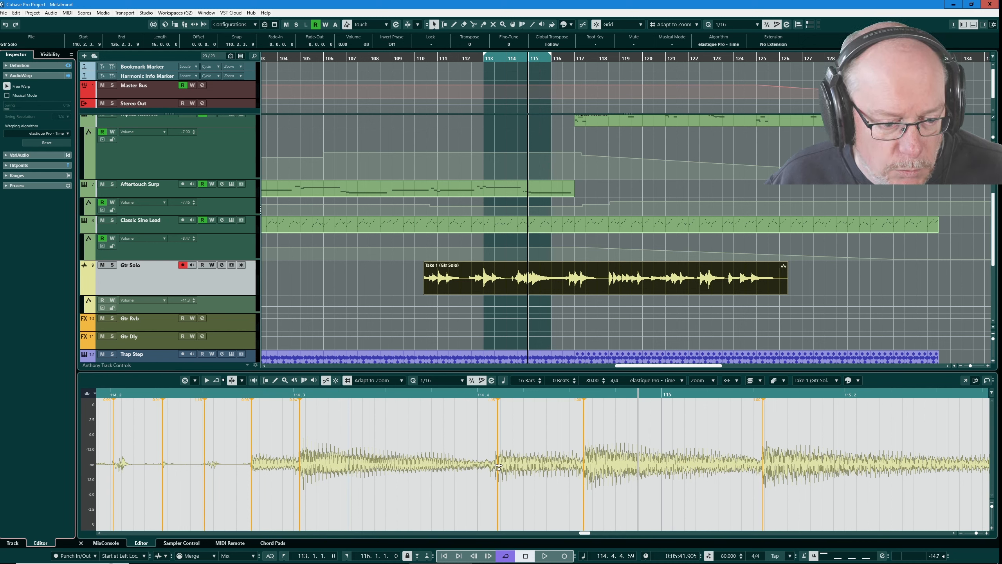
pyautogui.keyDown('alt'); pyautogui.click(498, 395); pyautogui.keyUp('alt')
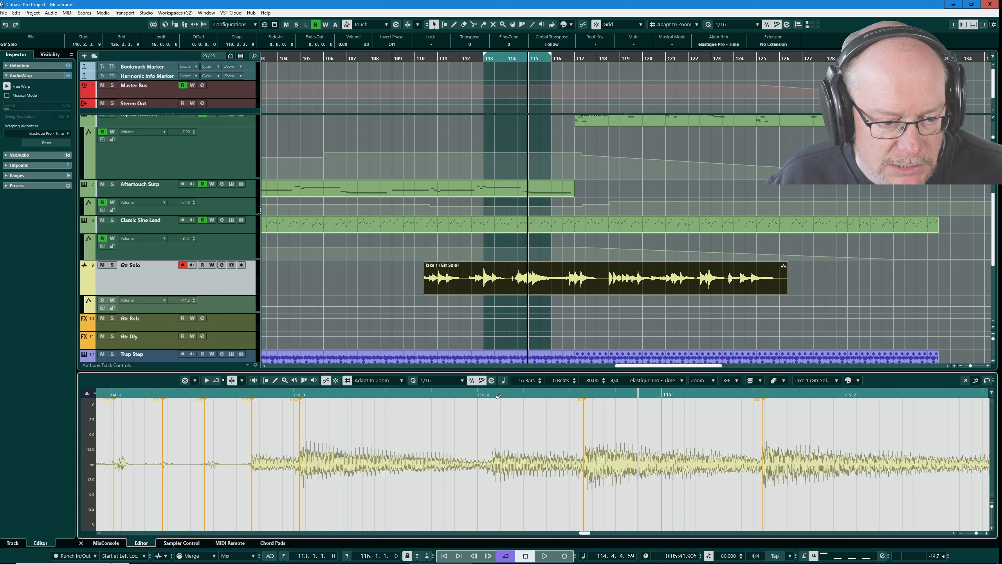
pyautogui.click(494, 459)
pyautogui.keyDown('shift'); pyautogui.click(492, 427); pyautogui.keyUp('shift')
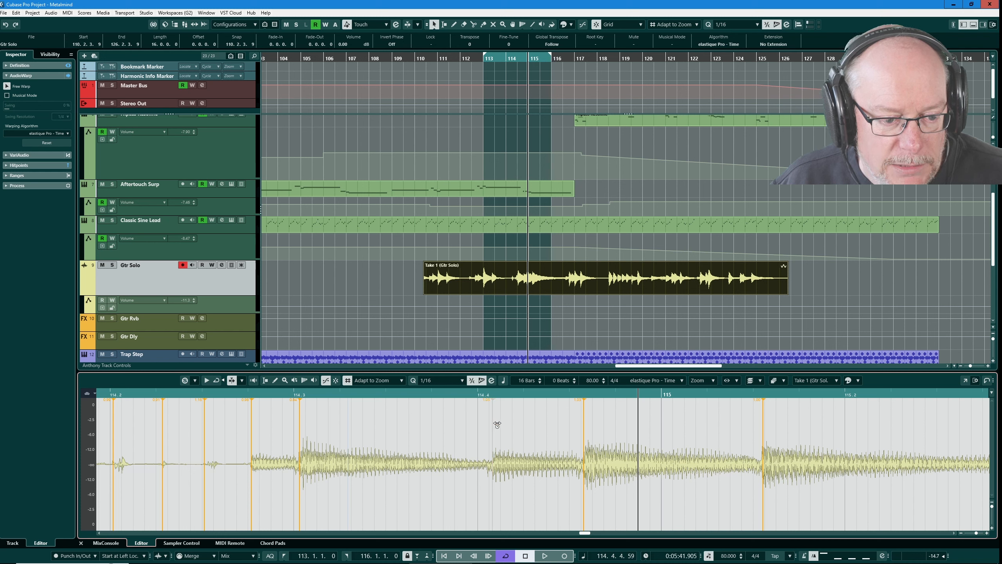
# Step: Move the warp markers just after 114.4, midway between 114.4 and 115, and between 115 and 115.2 slightly earlier
pyautogui.moveTo(497, 426); pyautogui.dragTo(485, 424)
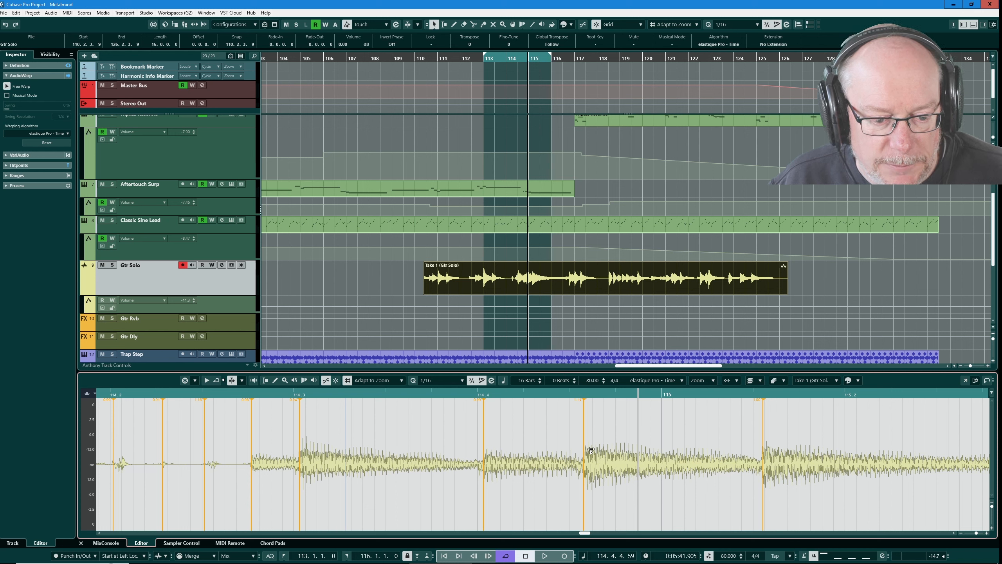
pyautogui.keyDown('shift'); pyautogui.click(589, 438); pyautogui.keyUp('shift')
pyautogui.moveTo(589, 438); pyautogui.dragTo(574, 439)
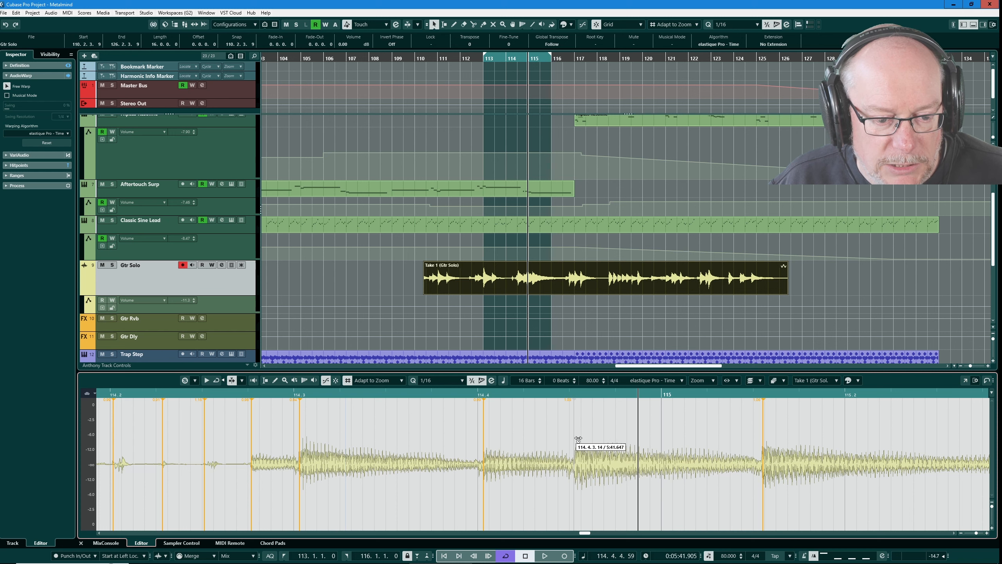
pyautogui.keyDown('shift'); pyautogui.click(764, 430); pyautogui.keyUp('shift')
pyautogui.moveTo(766, 428); pyautogui.dragTo(762, 427)
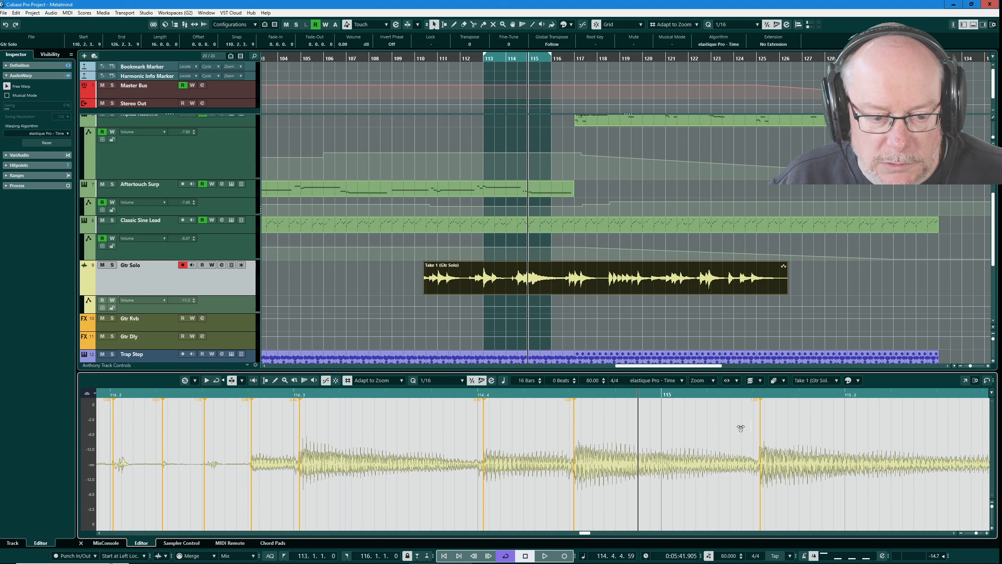
# Step: Play back the loop over bars 113 to 116 to check the moved notes
pyautogui.scroll(-6, 593, 443)
pyautogui.scroll(-3, 594, 449)
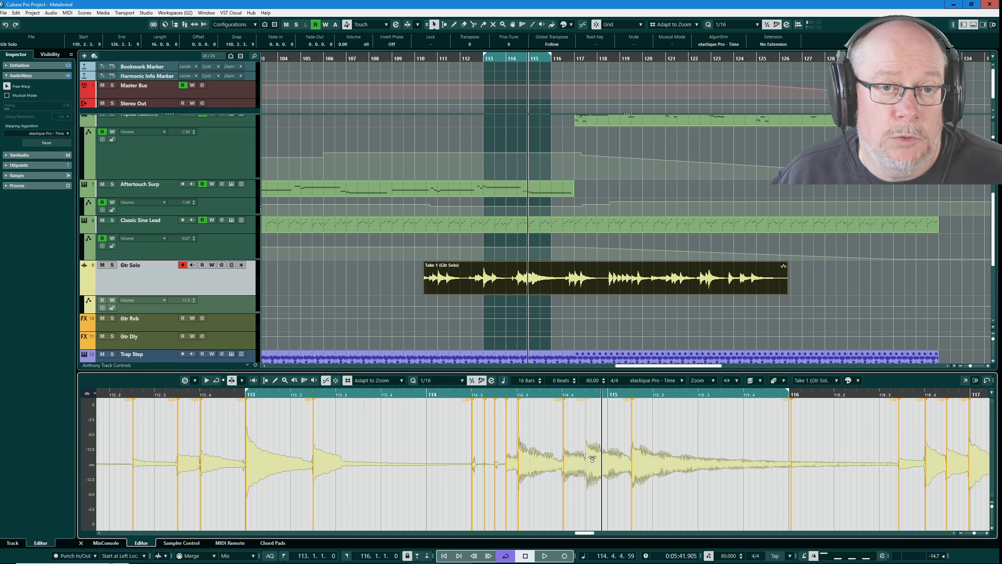
pyautogui.press('space')
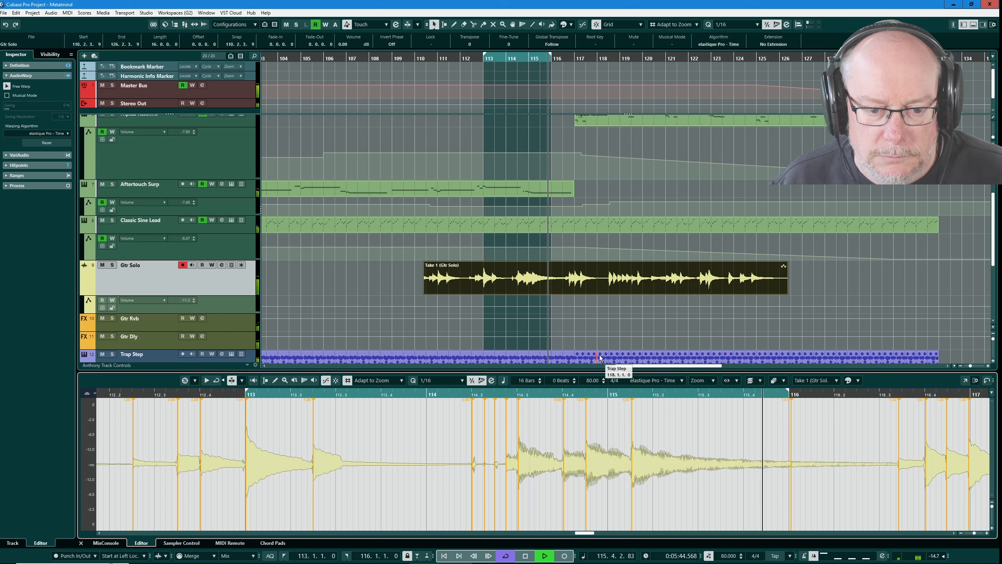
pyautogui.press('space')
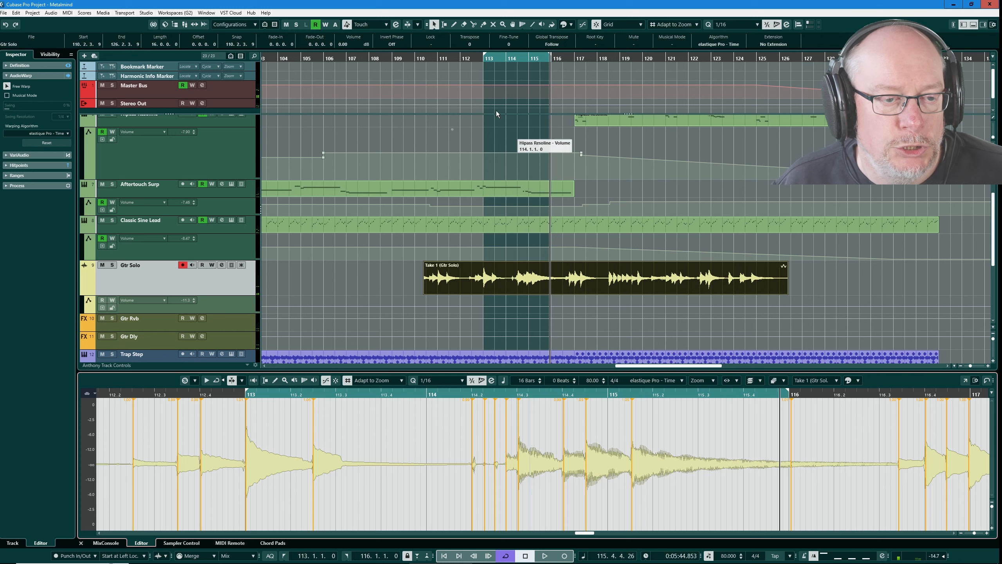
# Step: Shift the cycle range to bars 115 to 118, fit it in the Sample Editor and set the playhead to its start
pyautogui.click(501, 57)
pyautogui.moveTo(501, 57); pyautogui.dragTo(546, 57)
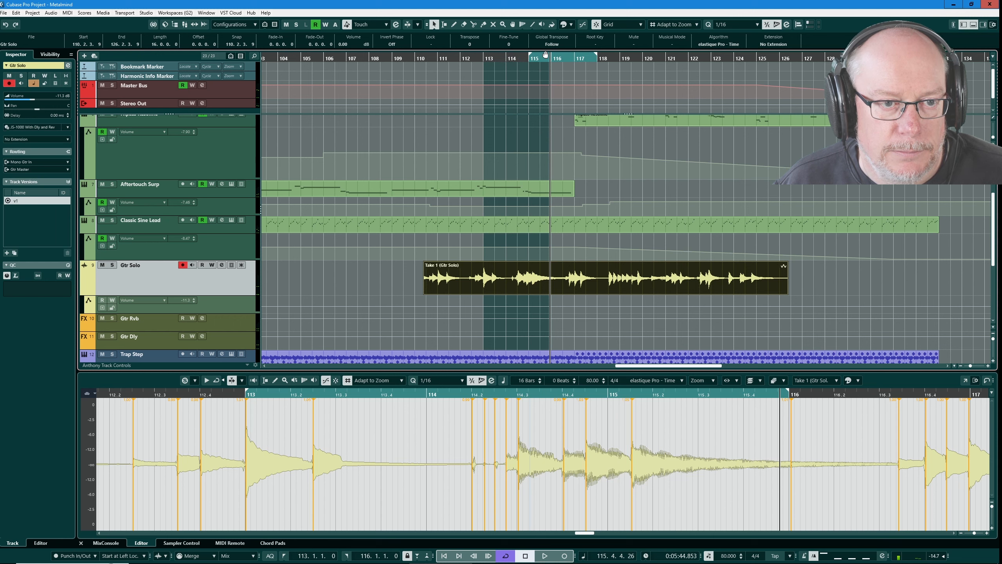
pyautogui.click(157, 381)
pyautogui.press('h')
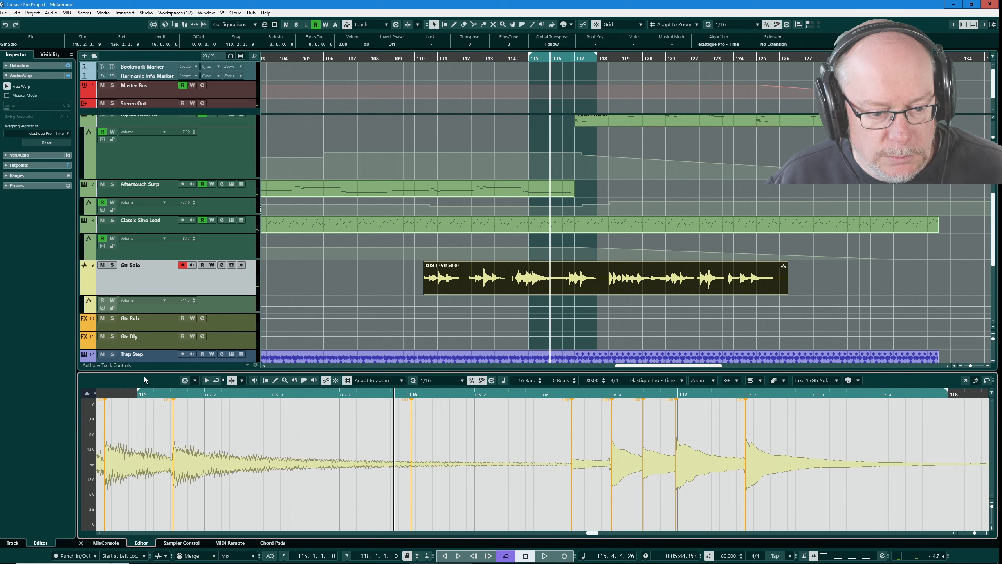
pyautogui.press('KP_1')
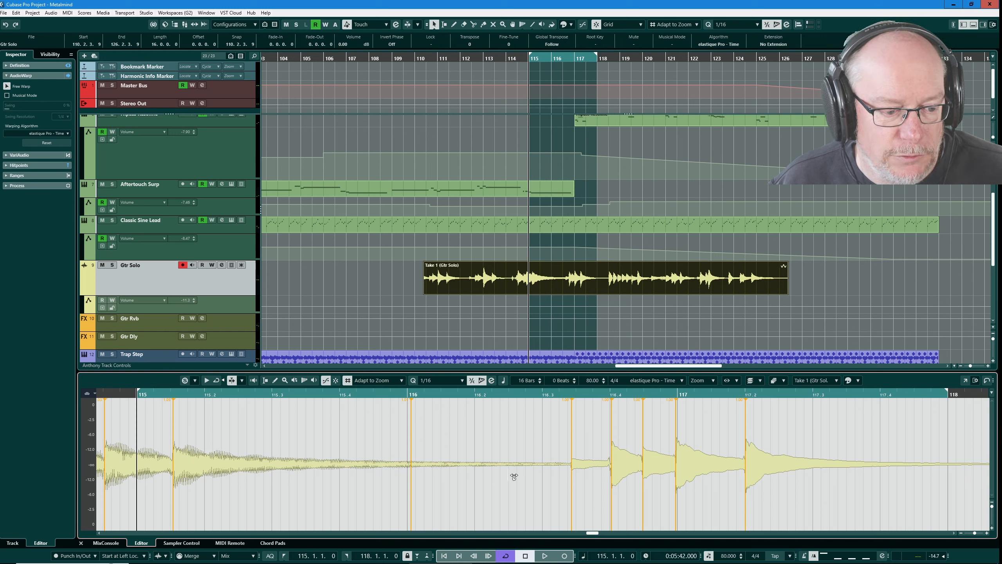
# Step: Shift the cycle range to bars 116 to 119, fit it in the Sample Editor and play back the loop
pyautogui.moveTo(567, 57); pyautogui.dragTo(590, 58)
pyautogui.click(142, 379)
pyautogui.press('KP_1')
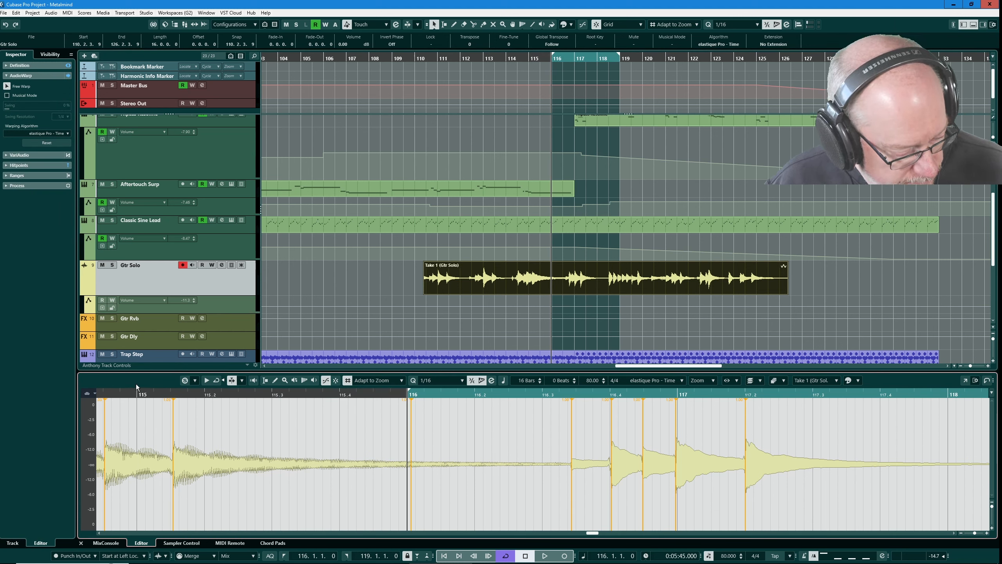
pyautogui.press('space')
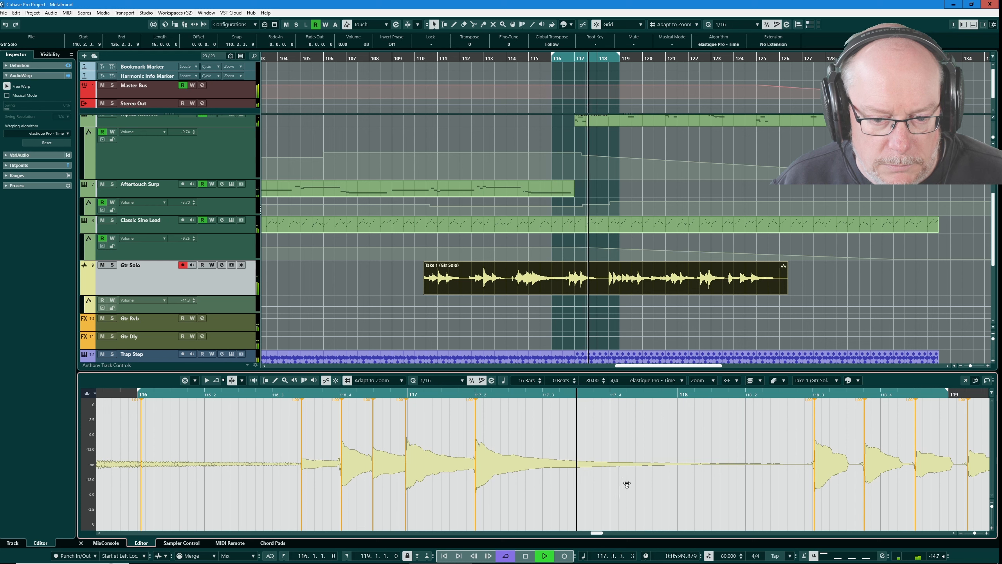
pyautogui.press('space')
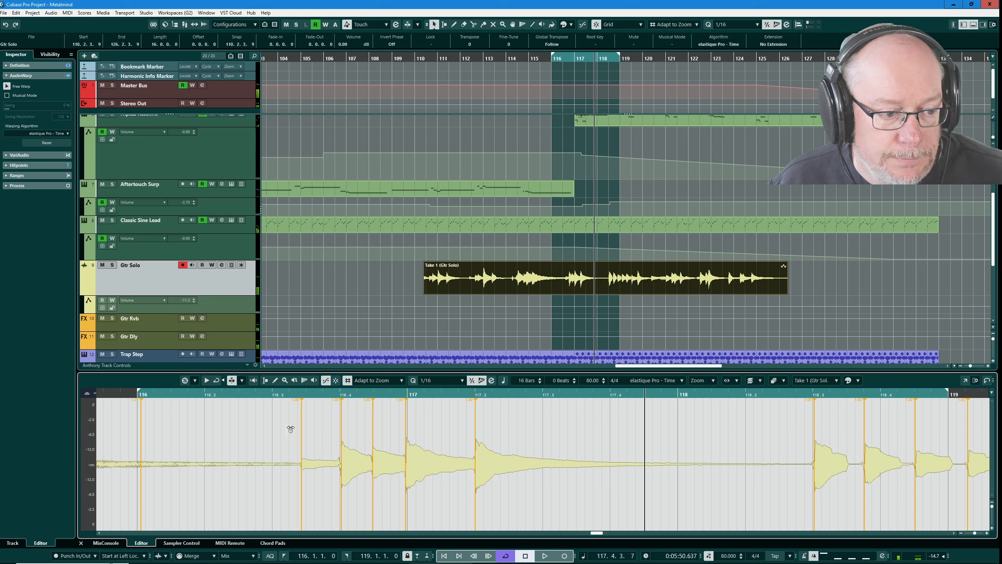
# Step: Replace the warp marker on the note between 116.3 and 116.4, shifting the note slightly later, and play back the loop
pyautogui.keyDown('shift'); pyautogui.click(301, 455); pyautogui.keyUp('shift')
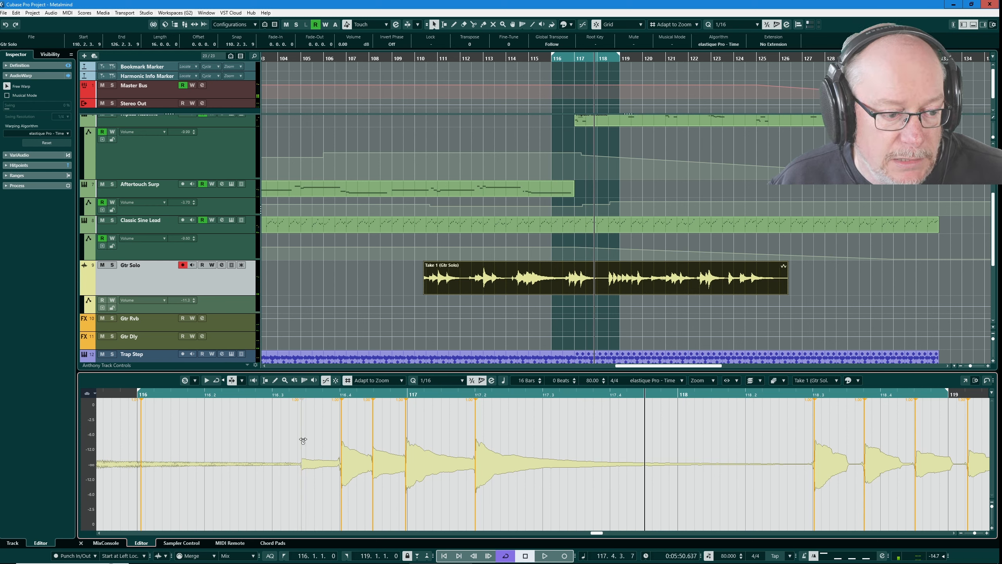
pyautogui.click(301, 441)
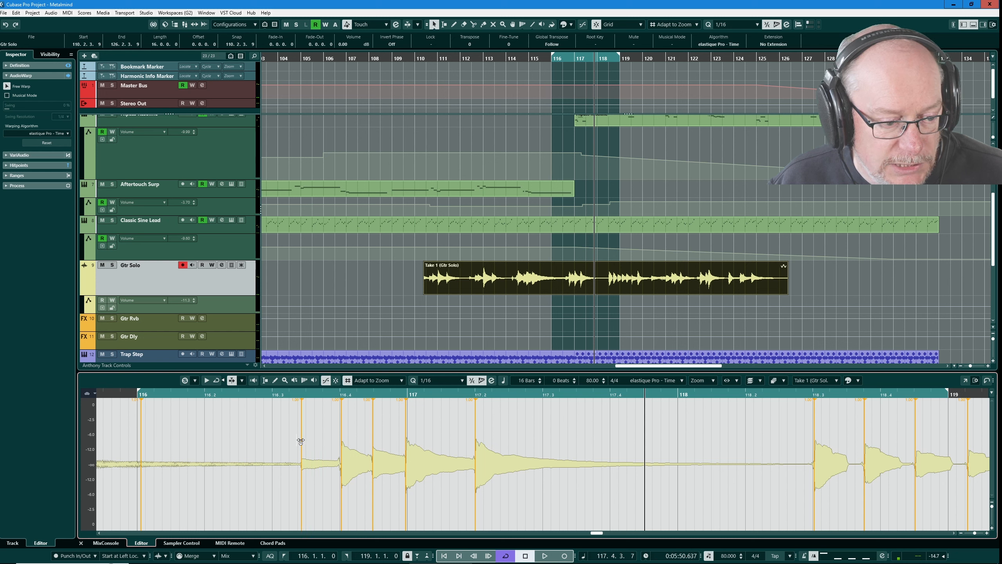
pyautogui.moveTo(304, 437); pyautogui.dragTo(311, 435)
pyautogui.press('space')
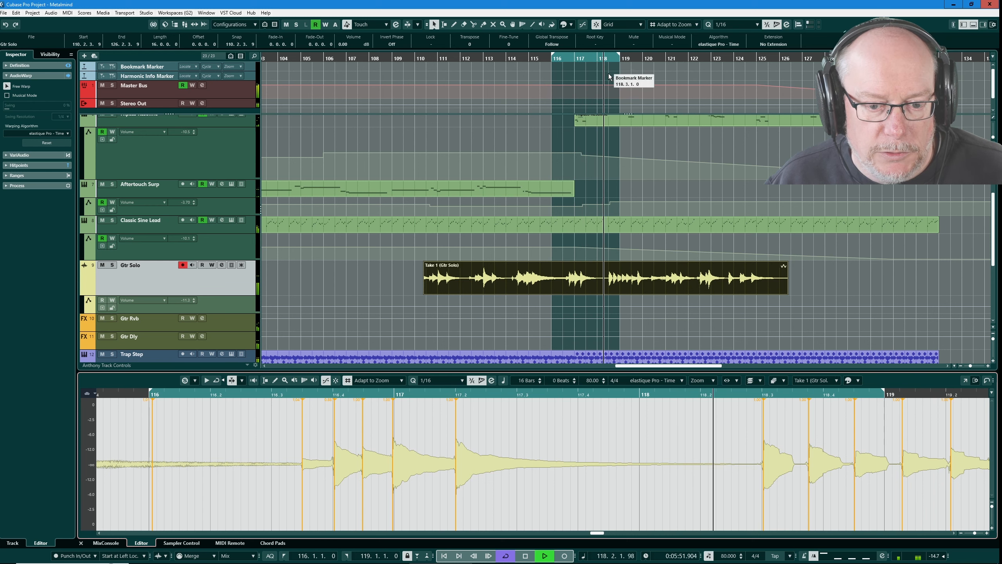
pyautogui.press('space')
# Step: Shift the cycle range to bars 118 to 121, fit it in the Sample Editor and play back part of the loop
pyautogui.moveTo(569, 58); pyautogui.dragTo(615, 58)
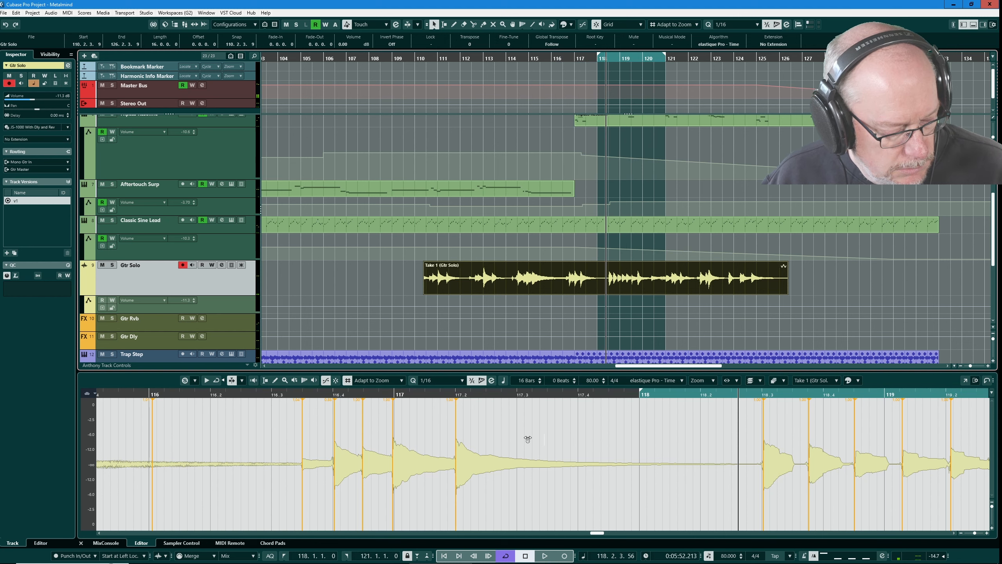
pyautogui.click(128, 384)
pyautogui.hotkey('alt', 's')
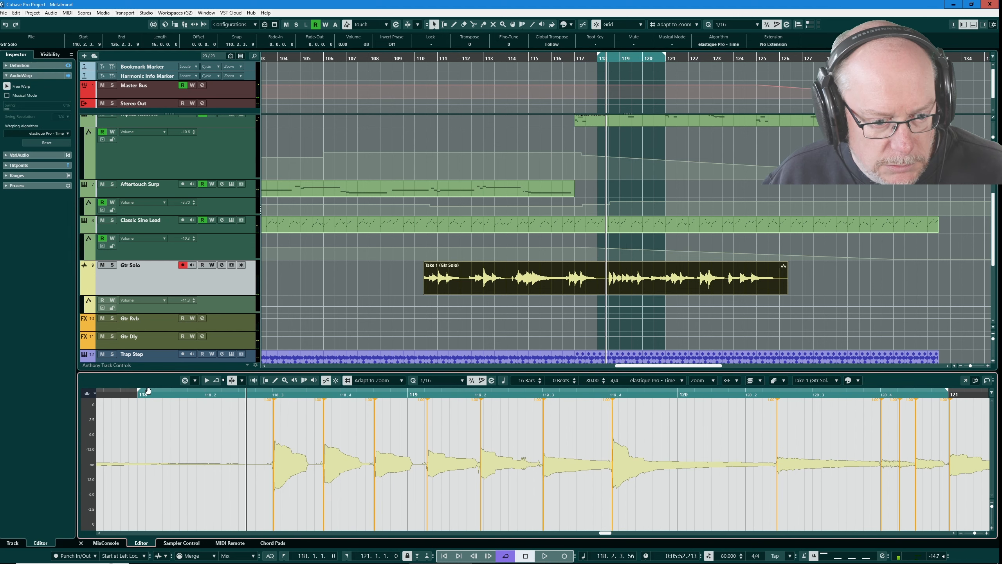
pyautogui.press('KP_1')
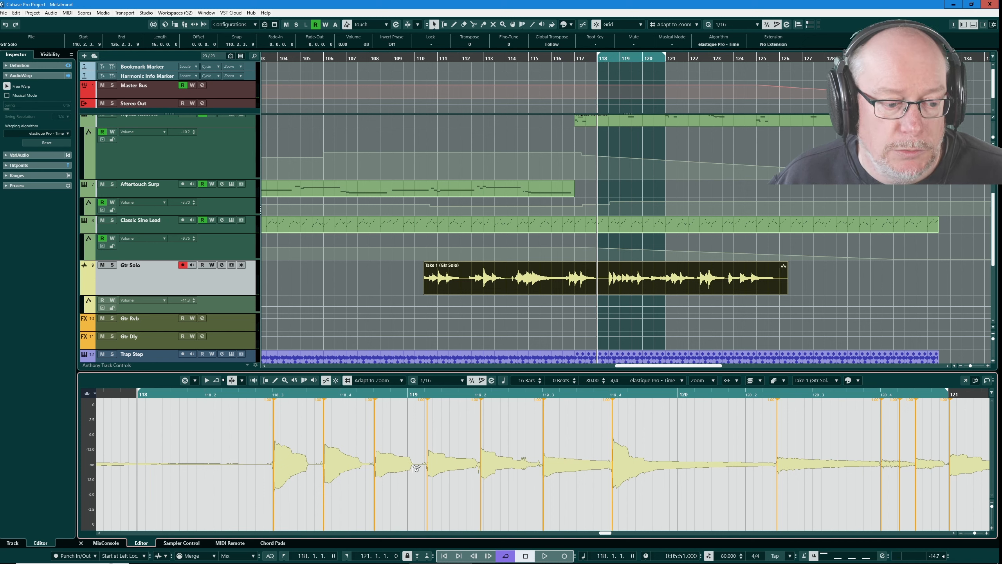
pyautogui.press('space')
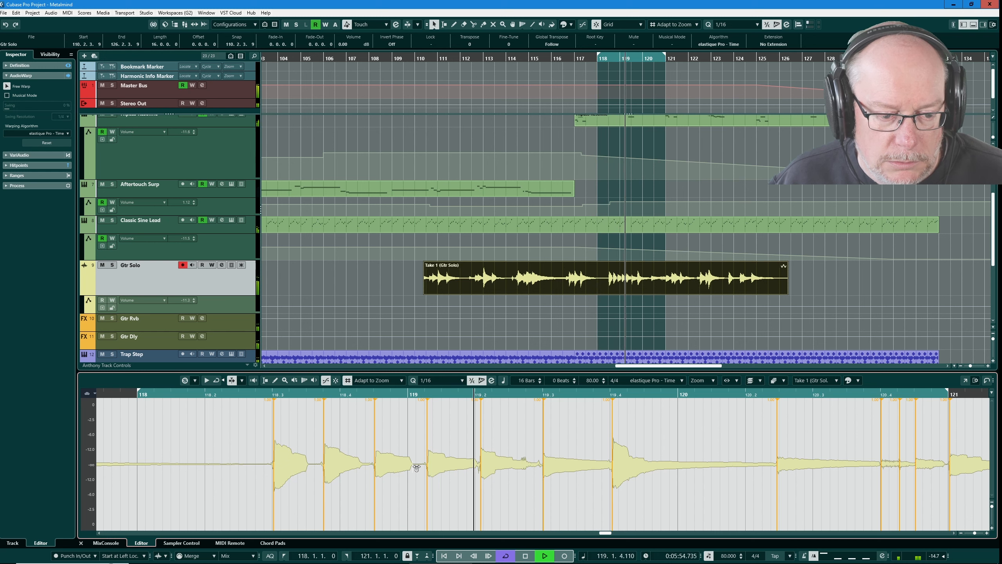
pyautogui.press('space')
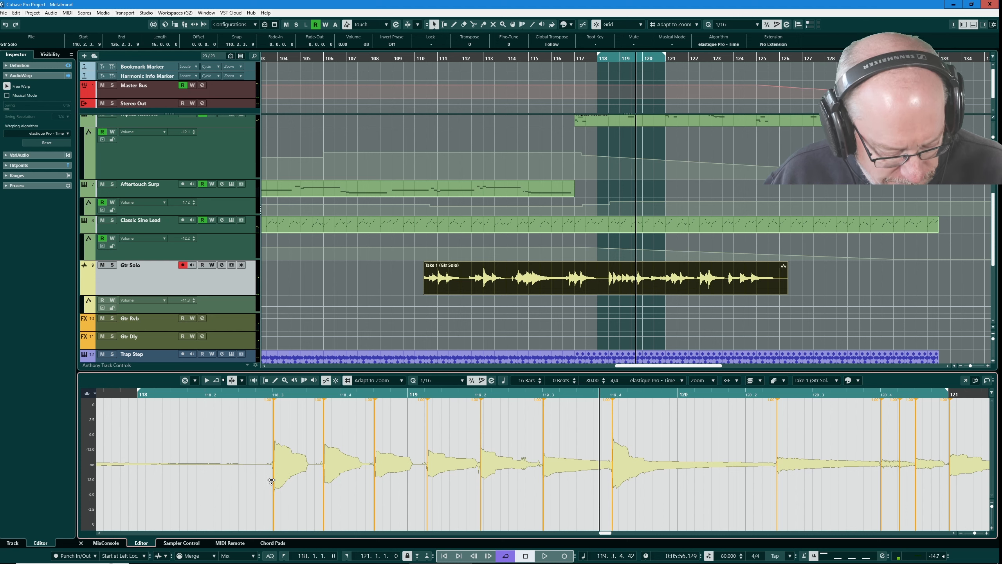
pyautogui.scroll(3, 269, 476)
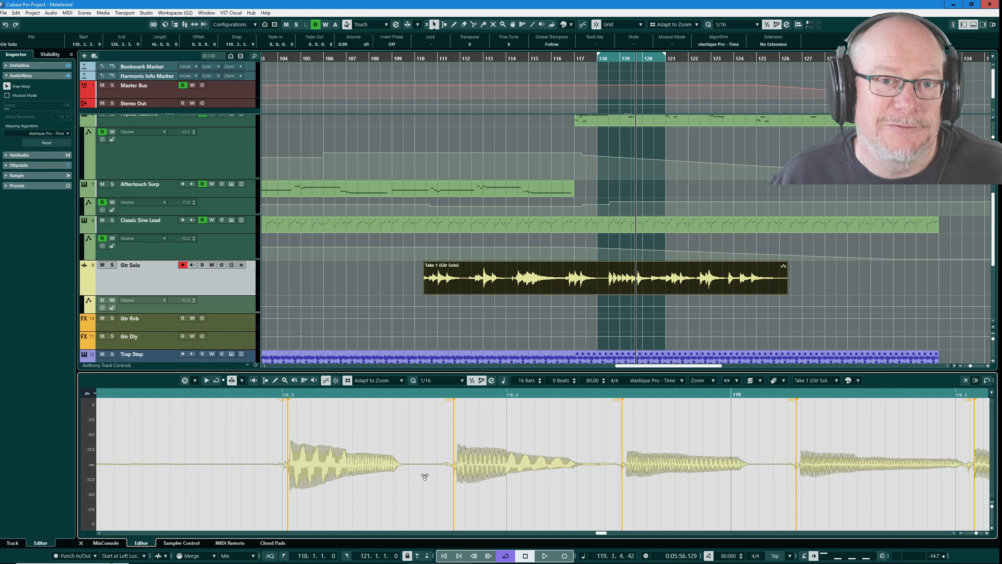
# Step: Add a warp marker partway through each of the three notes between 118.3 and 119
pyautogui.scroll(3, 344, 482)
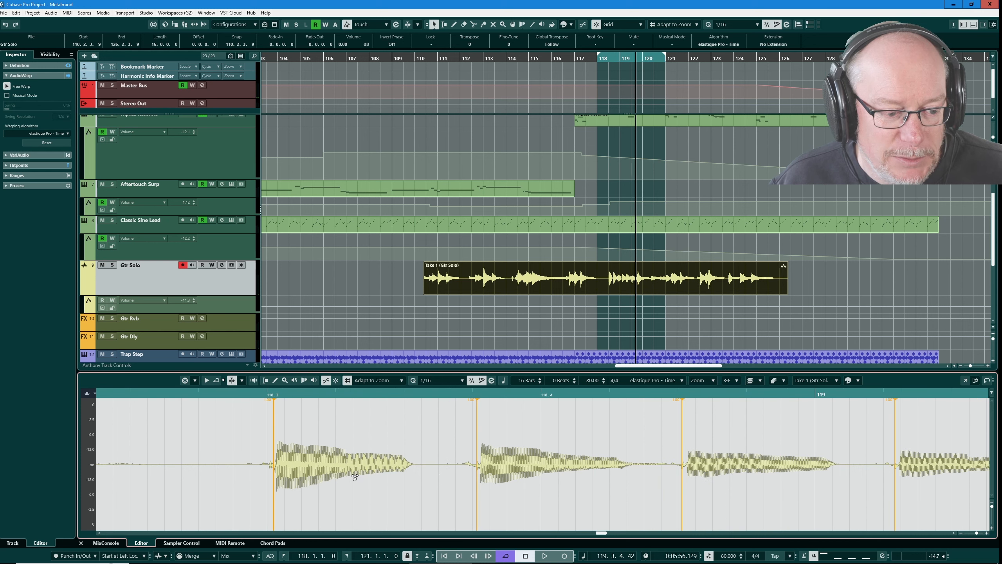
pyautogui.scroll(-2, 355, 479)
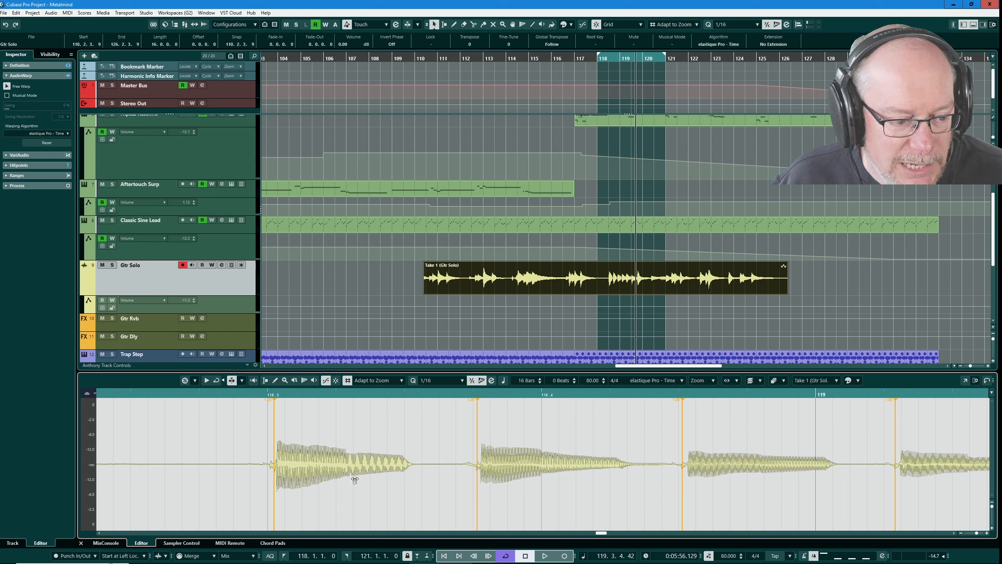
pyautogui.click(346, 454)
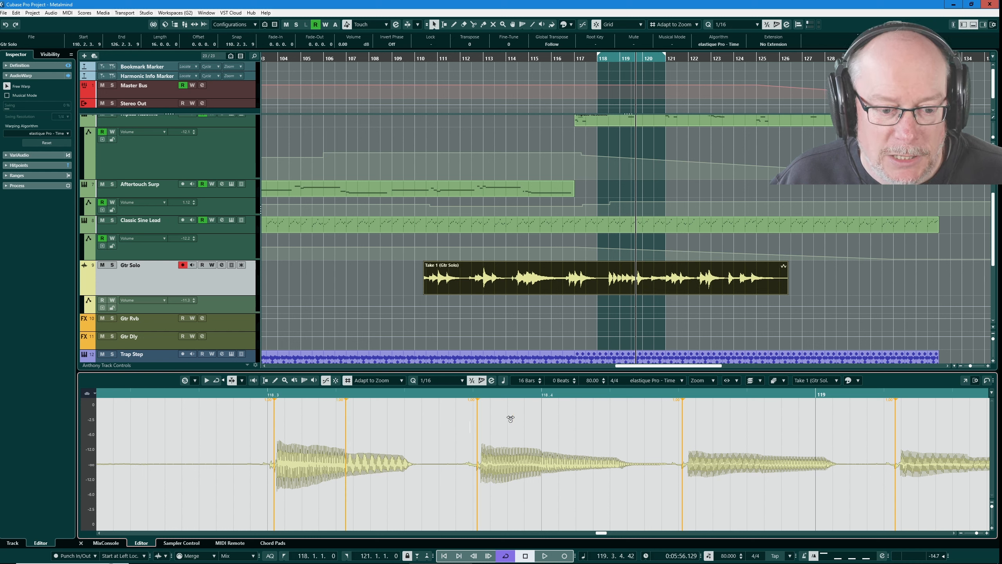
pyautogui.click(546, 453)
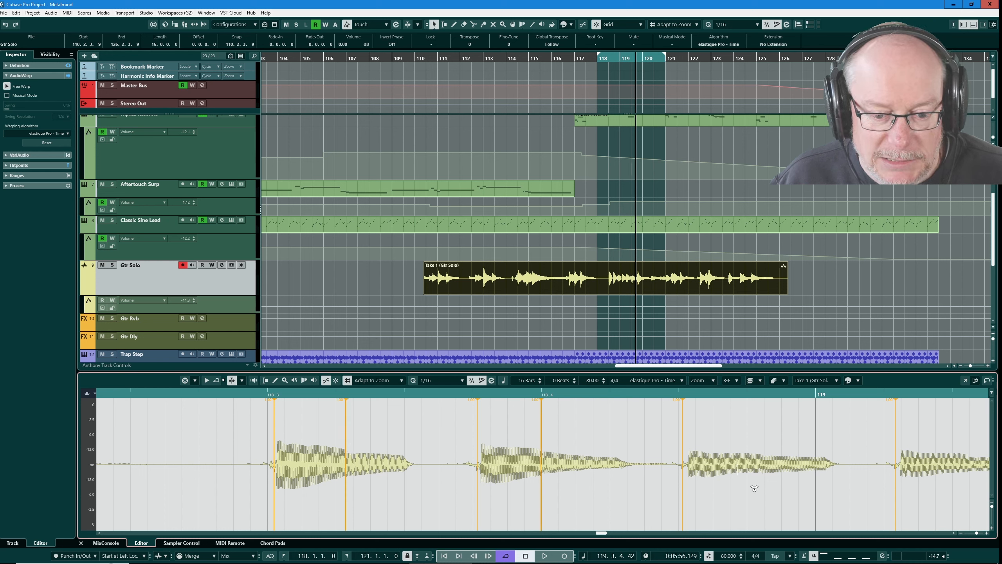
pyautogui.click(763, 466)
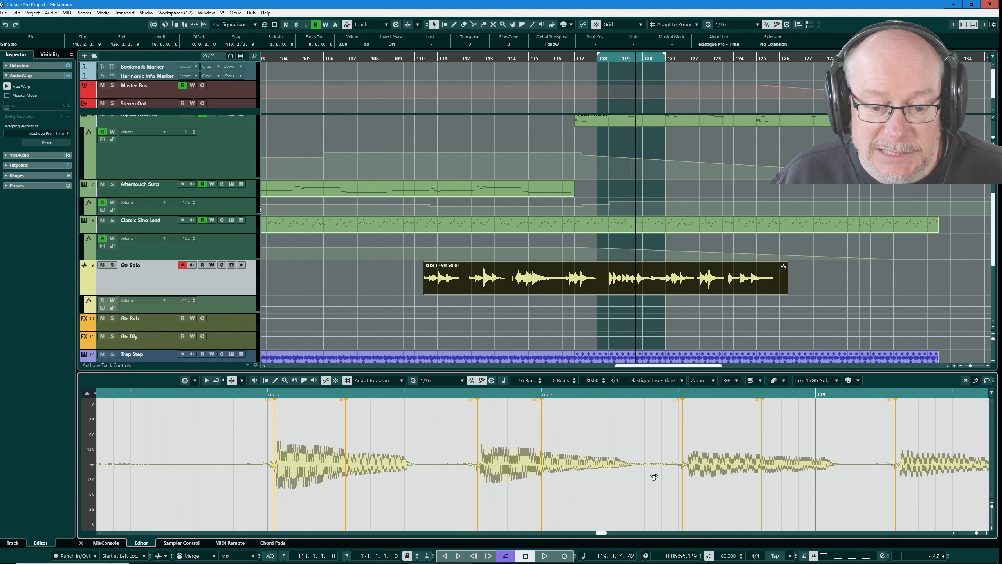
# Step: Add a warp marker partway through each of the two notes between 119 and 119.3
pyautogui.scroll(-2, 645, 471)
pyautogui.scroll(-1, 917, 478)
pyautogui.moveTo(916, 478); pyautogui.dragTo(521, 476)
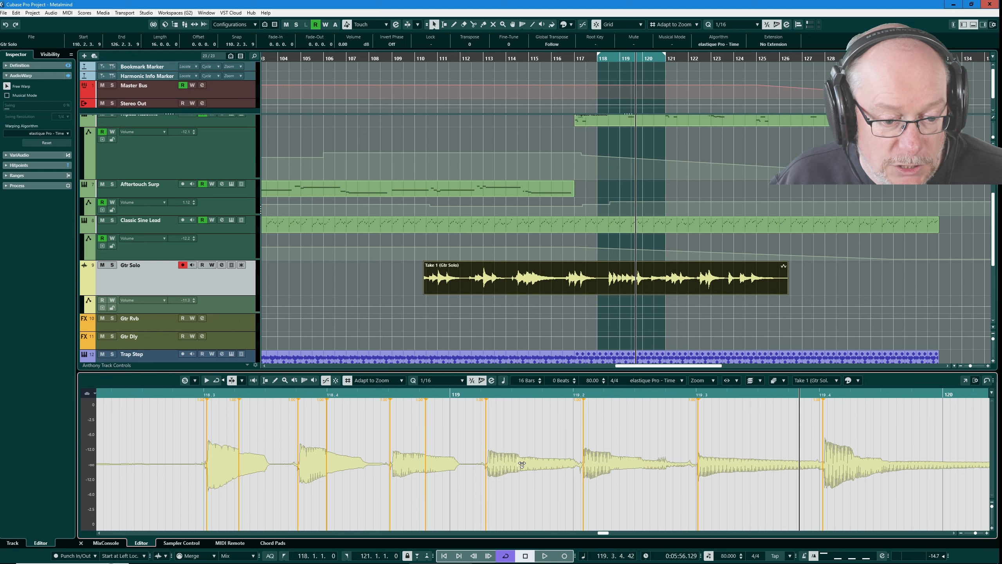
pyautogui.click(524, 461)
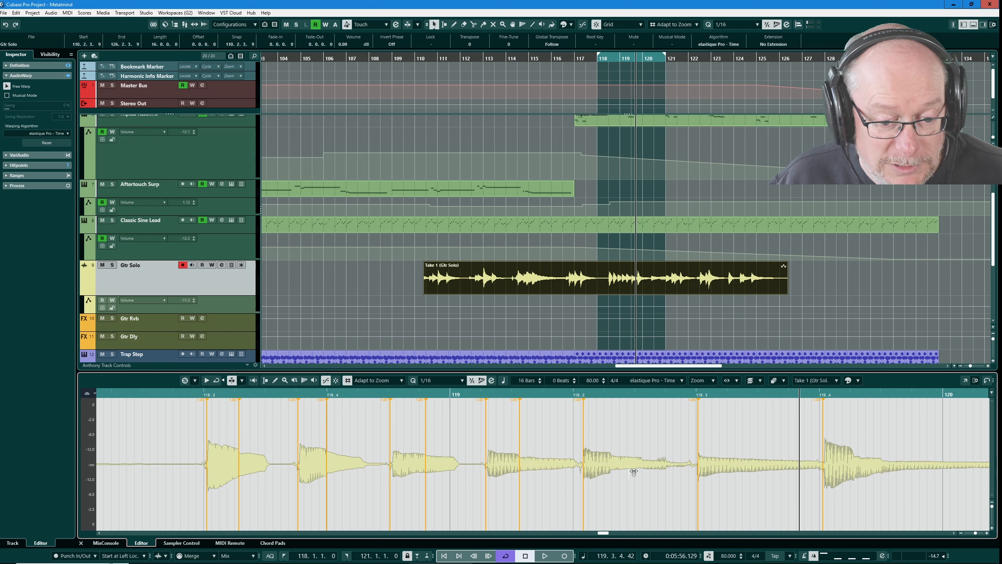
pyautogui.click(614, 461)
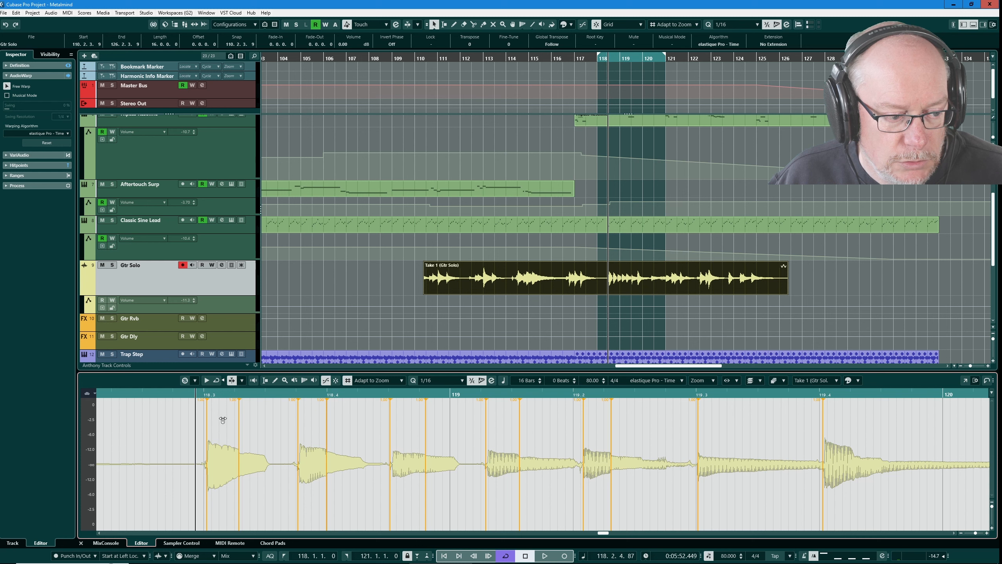
# Step: Play back from just before 118.3 and add a second warp marker within the decay of the note at 119.2
pyautogui.doubleClick(196, 393)
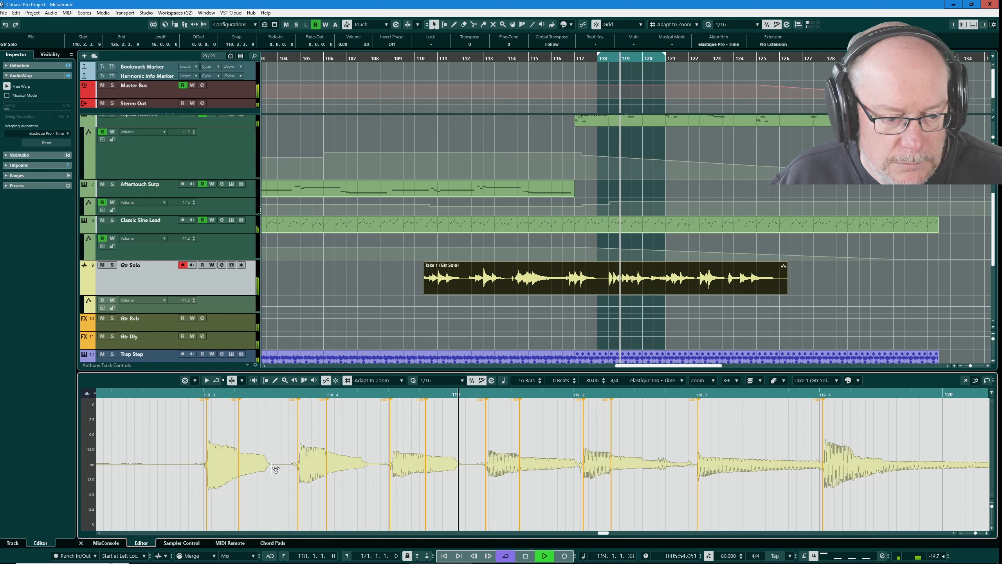
pyautogui.press('space')
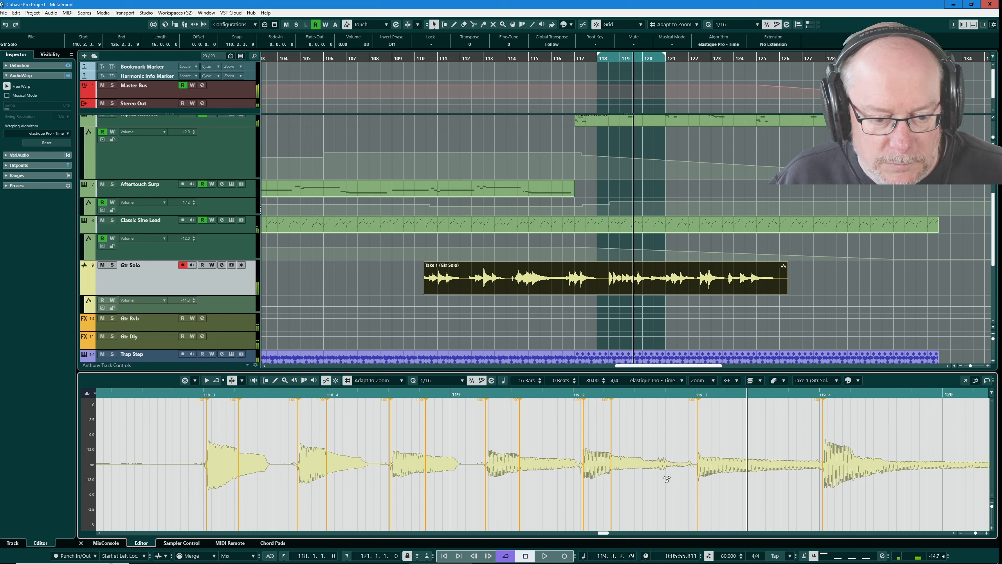
pyautogui.click(643, 465)
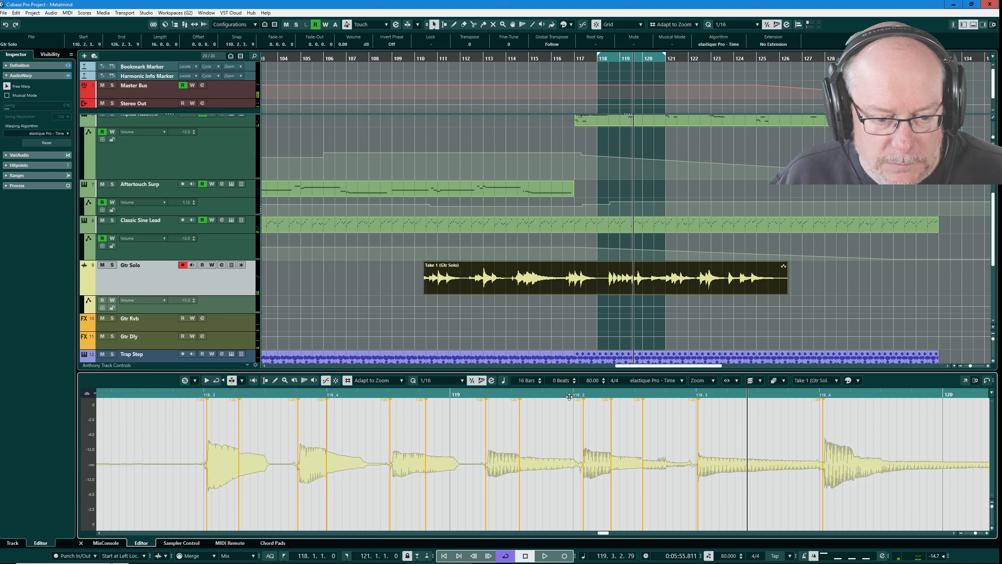
pyautogui.click(556, 393)
pyautogui.press('space')
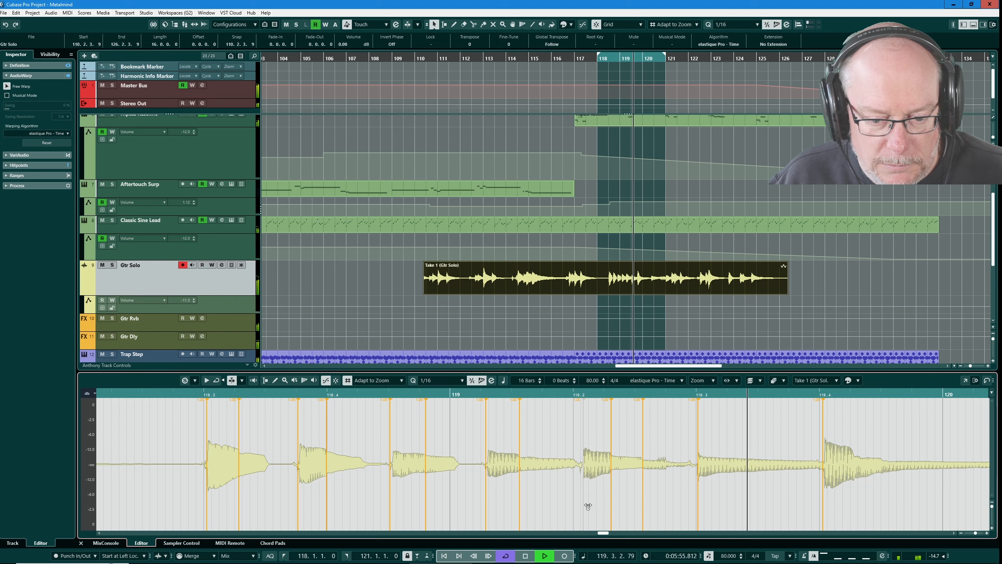
pyautogui.press('space')
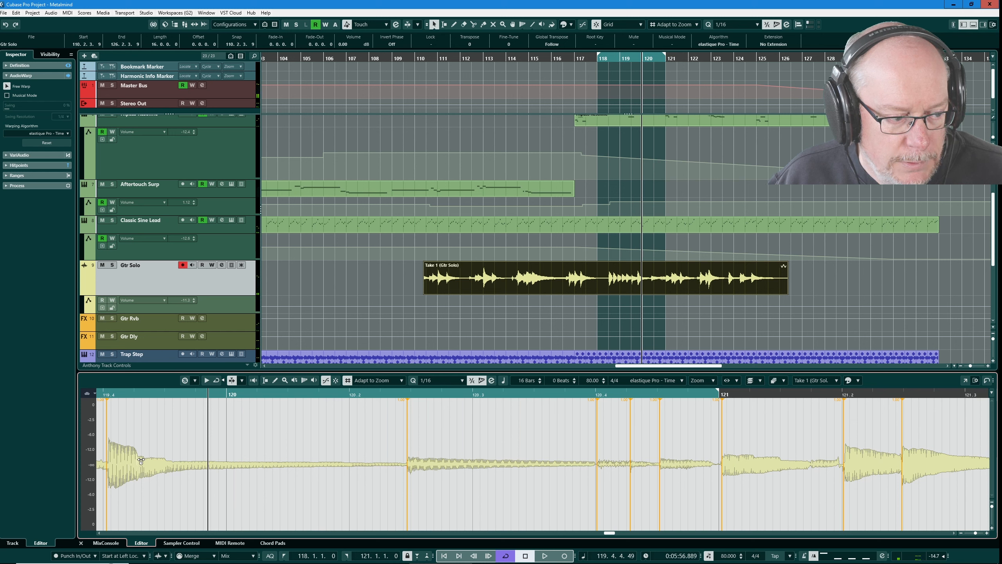
# Step: Play back from the note at 119.4 and add two warp markers along its decay before bar 120
pyautogui.click(106, 395)
pyautogui.press('space')
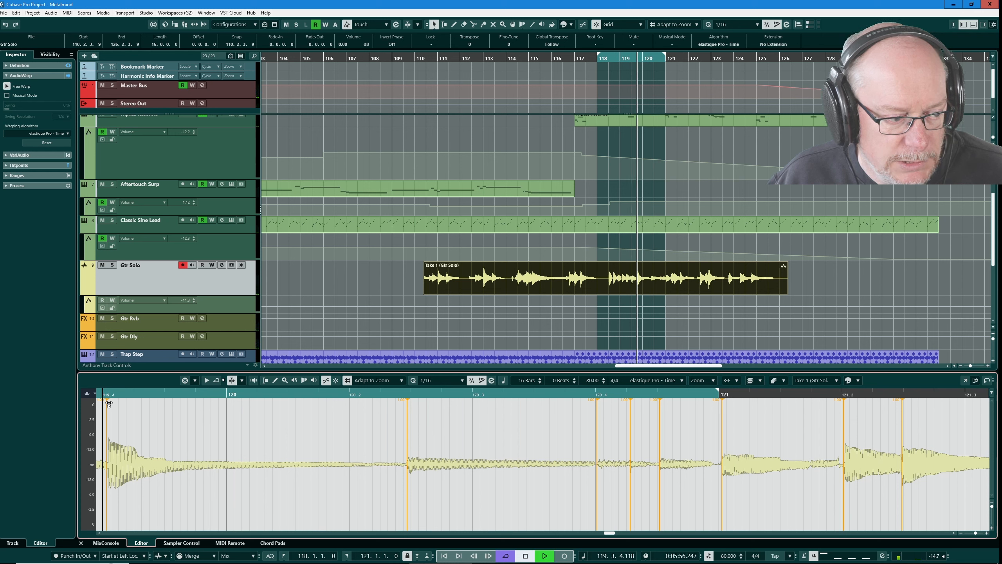
pyautogui.press('space')
pyautogui.click(139, 462)
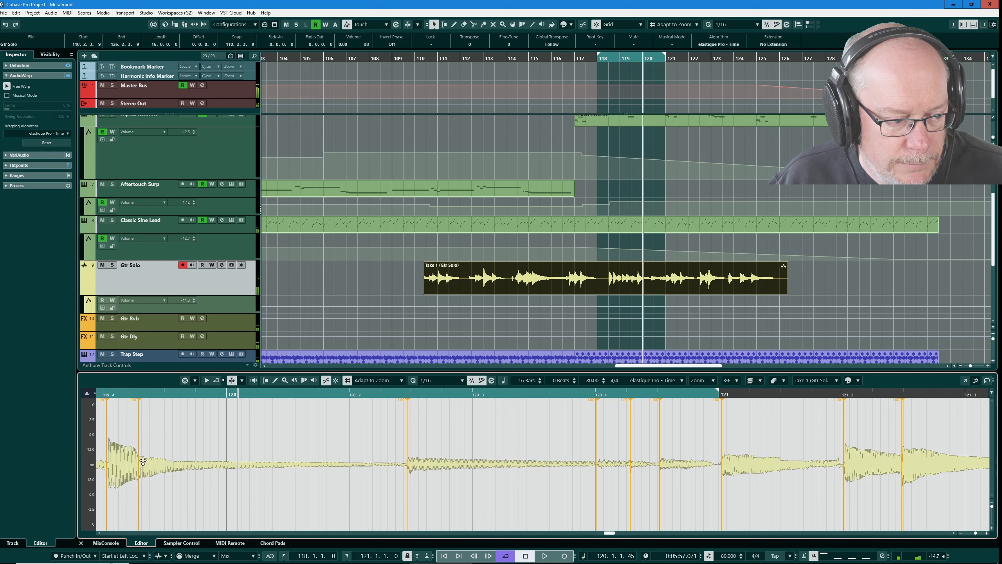
pyautogui.scroll(3, 159, 484)
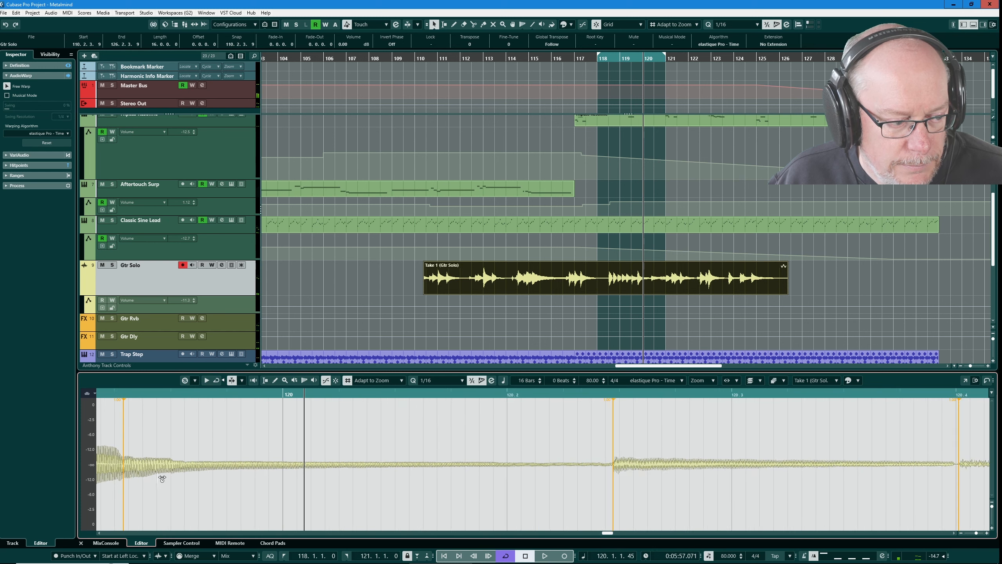
pyautogui.click(178, 469)
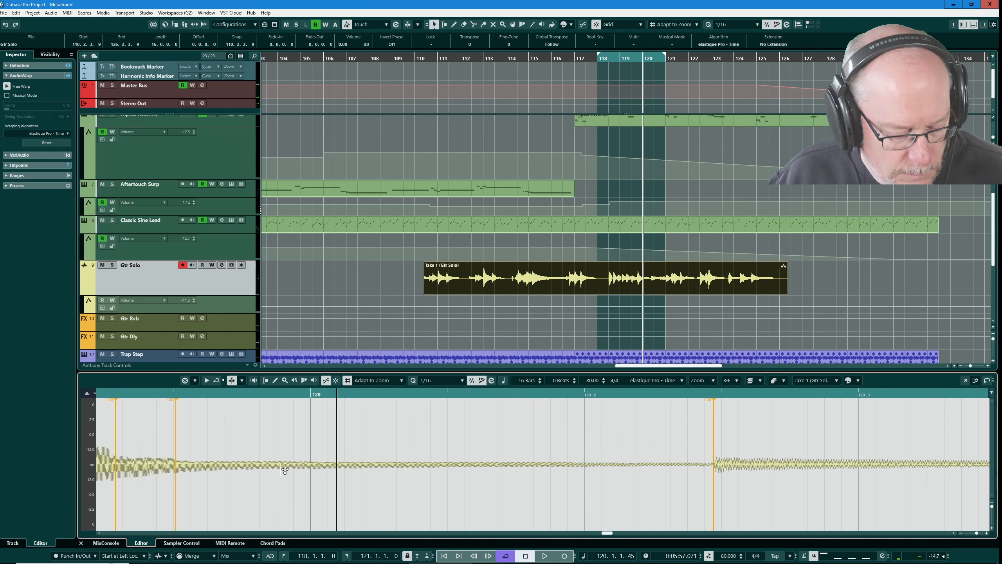
pyautogui.scroll(-5, 295, 462)
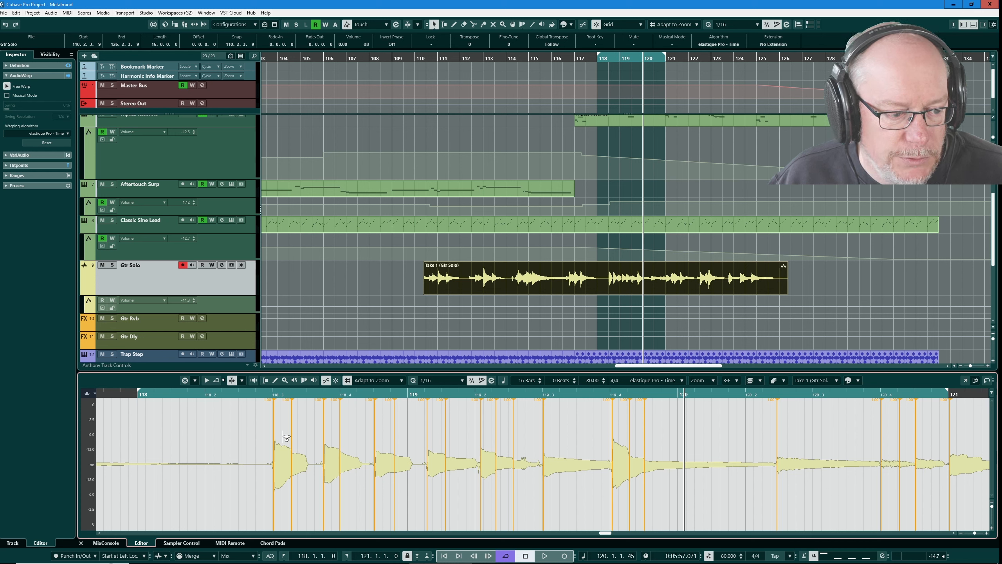
# Step: Quantize the warp markers in the range from just after 118.3 to just after 119.4 and play the section back
pyautogui.press('2')
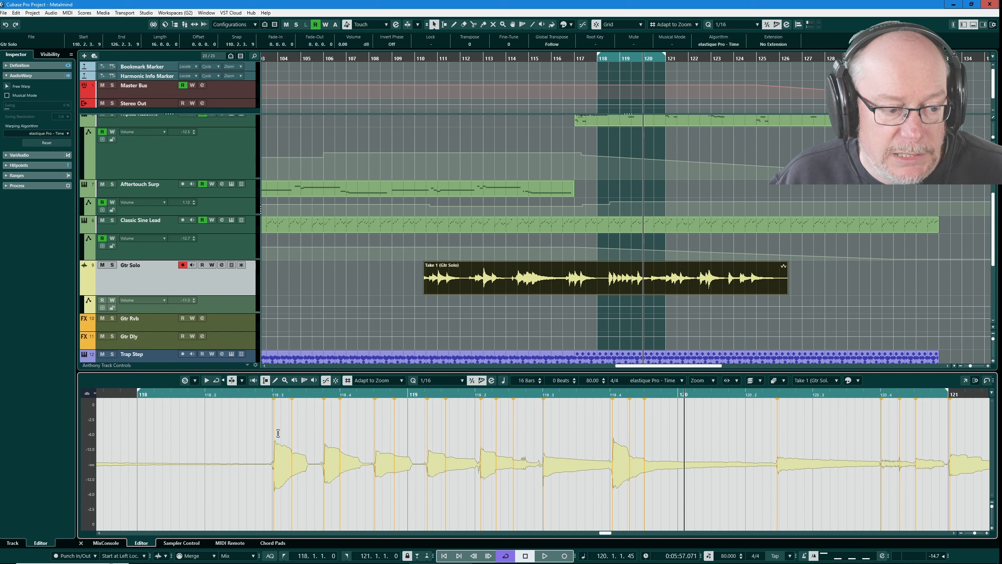
pyautogui.moveTo(283, 433); pyautogui.dragTo(640, 444)
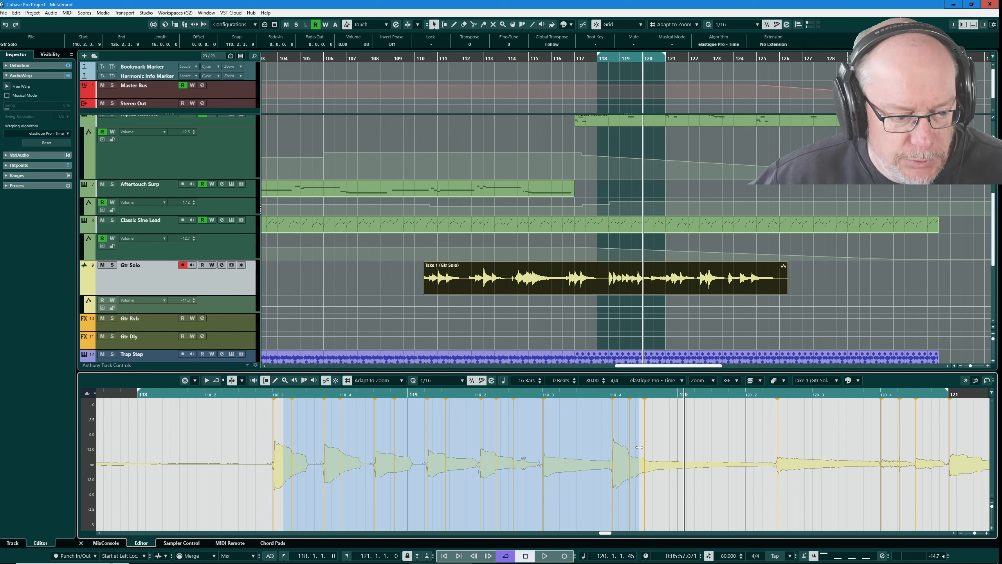
pyautogui.press('q')
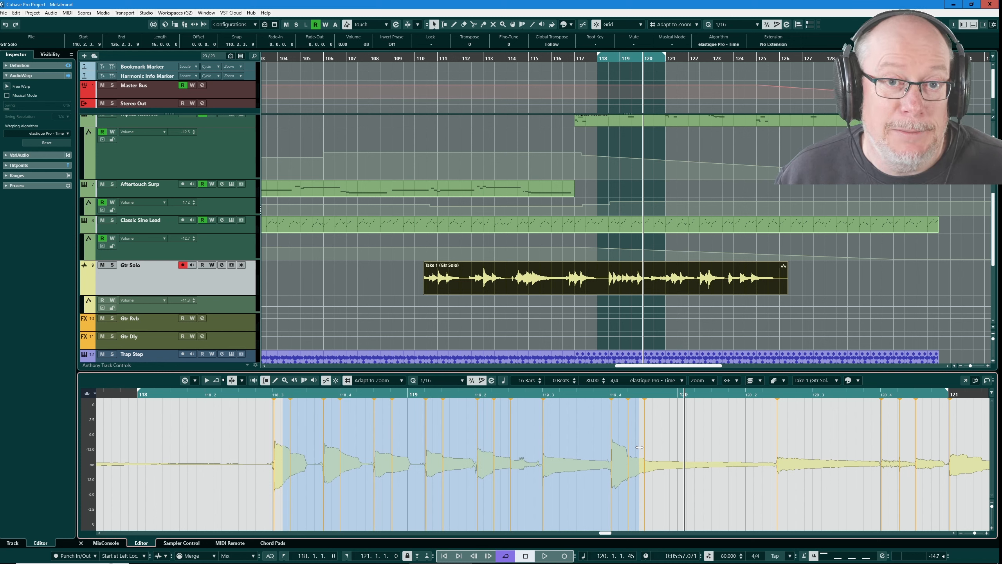
pyautogui.press('space')
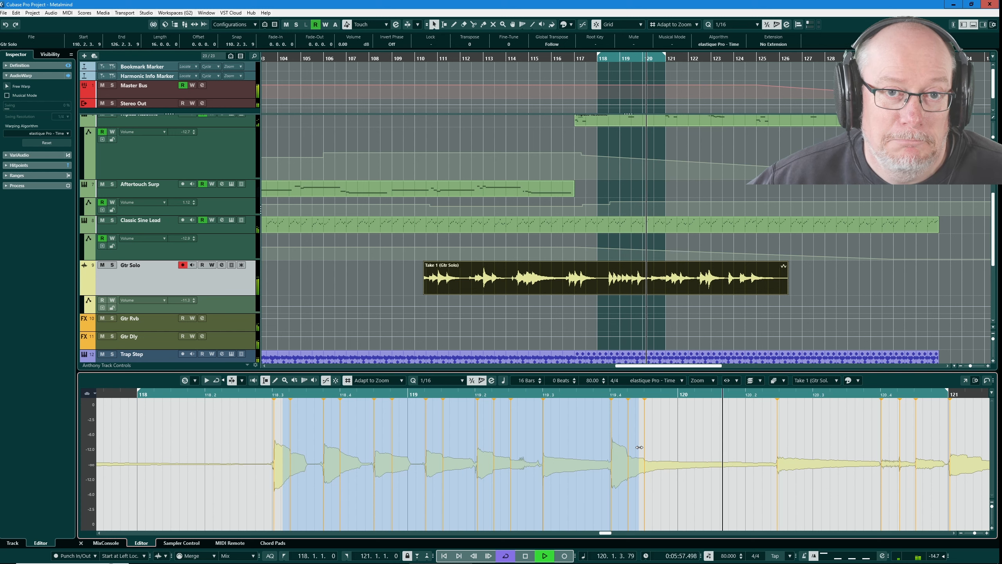
pyautogui.press('space')
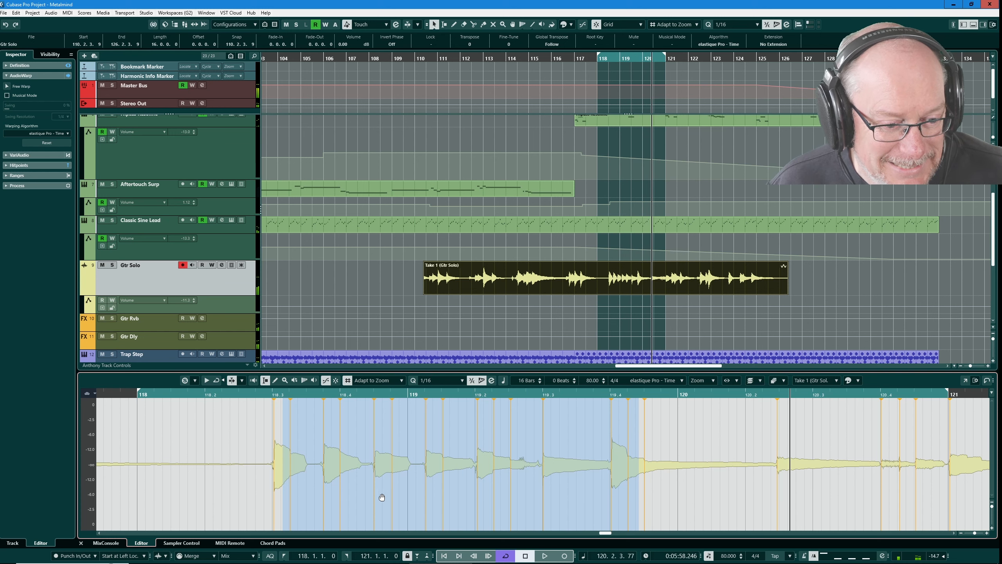
# Step: Clear the range selection and examine how the quantized notes between 118.3 and 119.2 line up with the grid
pyautogui.keyDown('ctrl'); pyautogui.scroll(4, 278, 491); pyautogui.keyUp('ctrl')
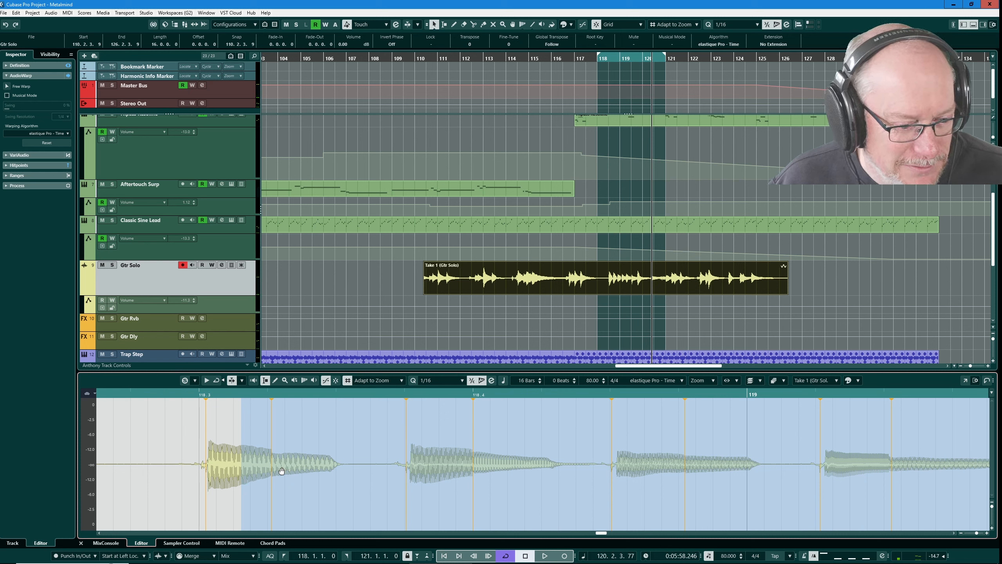
pyautogui.click(343, 468)
pyautogui.keyDown('ctrl'); pyautogui.scroll(3, 617, 474); pyautogui.keyUp('ctrl')
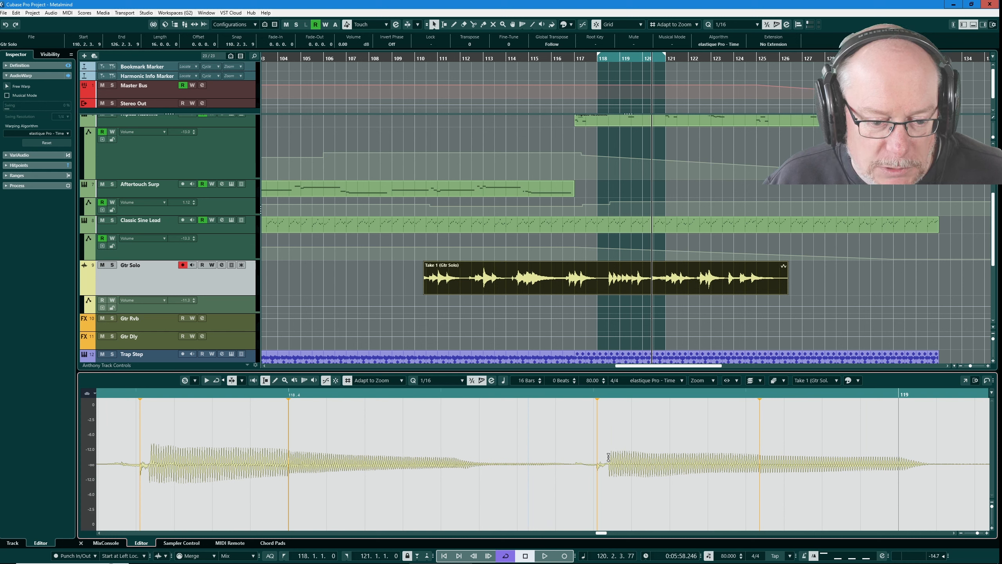
pyautogui.keyDown('ctrl'); pyautogui.scroll(-5, 557, 450); pyautogui.keyUp('ctrl')
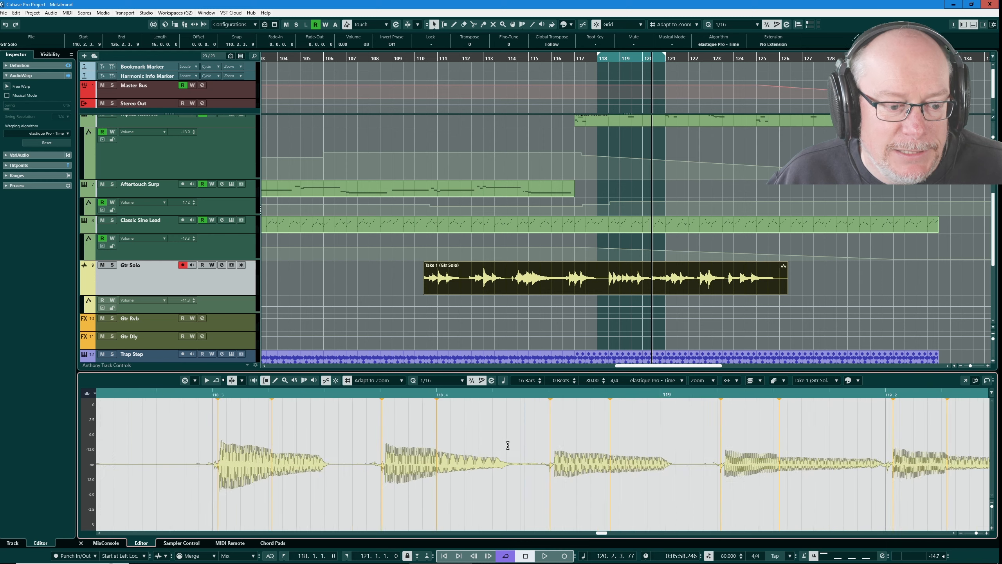
pyautogui.keyDown('ctrl'); pyautogui.scroll(-3, 482, 442); pyautogui.keyUp('ctrl')
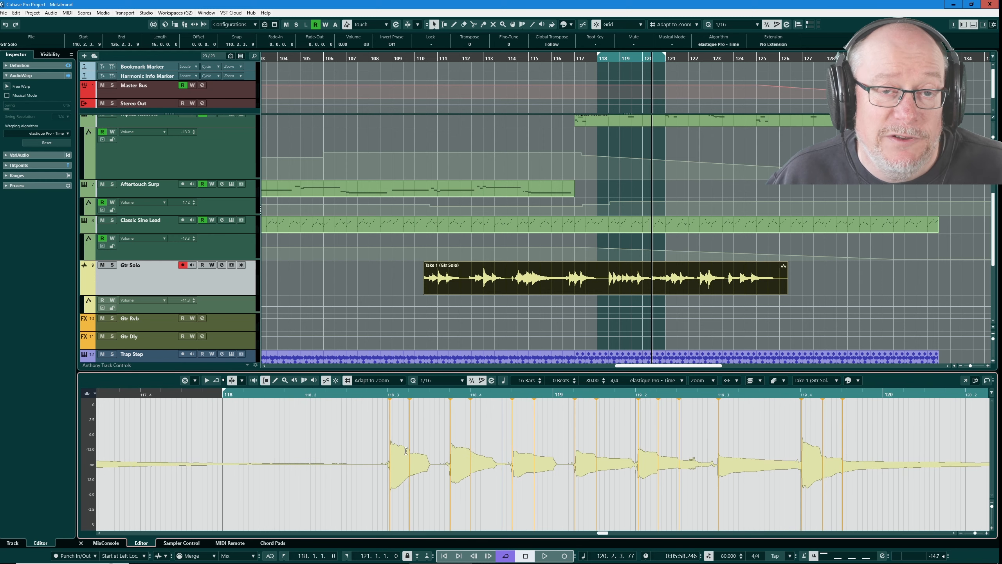
# Step: Shift the cycle range to bars 120 to 123, fit it in the Sample Editor and inspect the notes around bar 121
pyautogui.keyDown('ctrl'); pyautogui.scroll(-4, 406, 452); pyautogui.keyUp('ctrl')
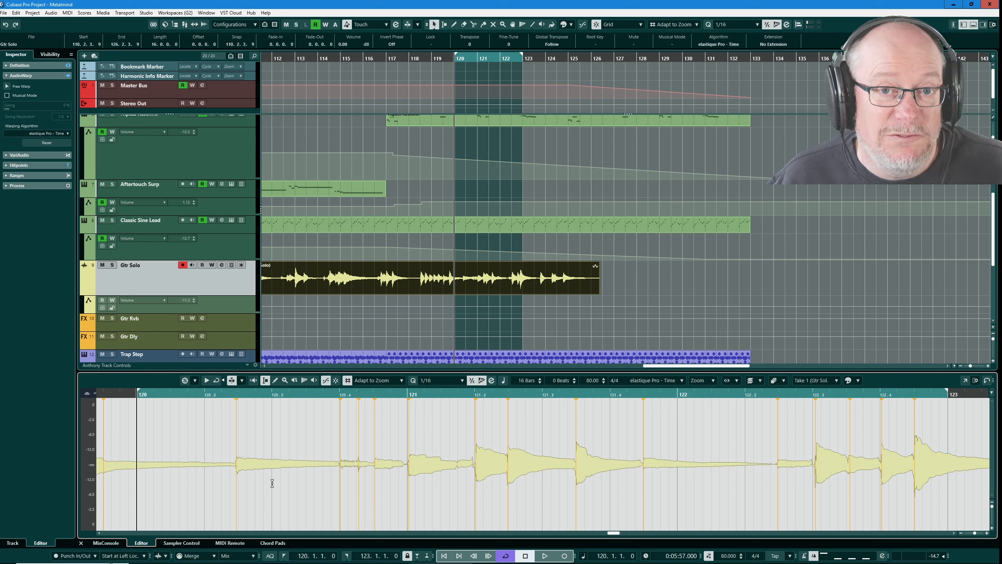
pyautogui.scroll(6, 212, 470)
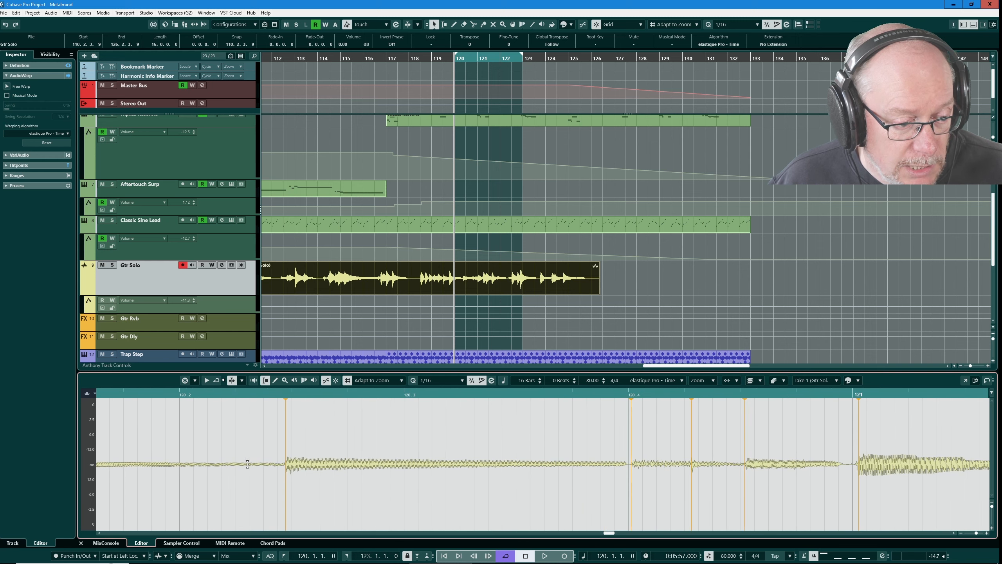
pyautogui.scroll(-3, 285, 475)
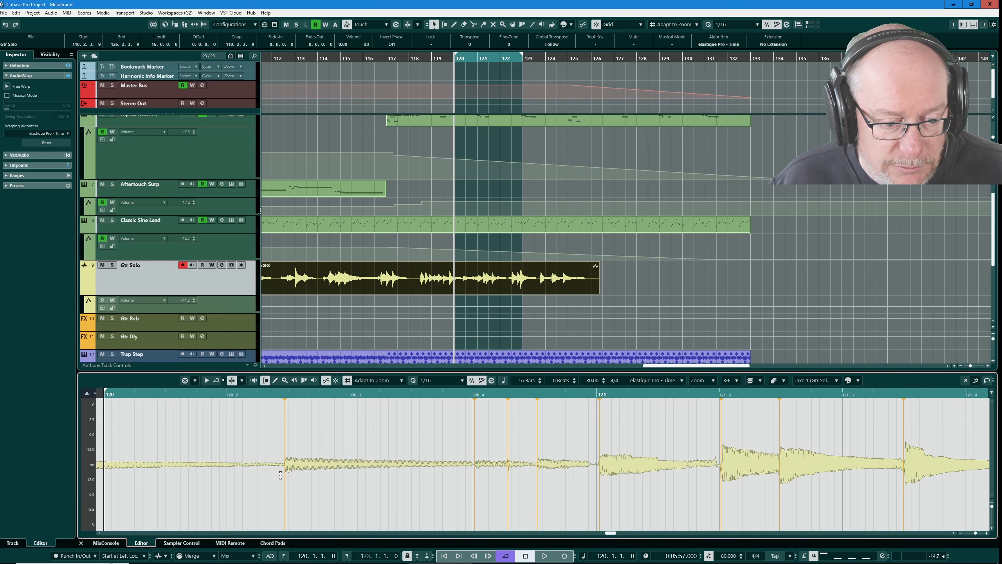
pyautogui.scroll(2, 580, 469)
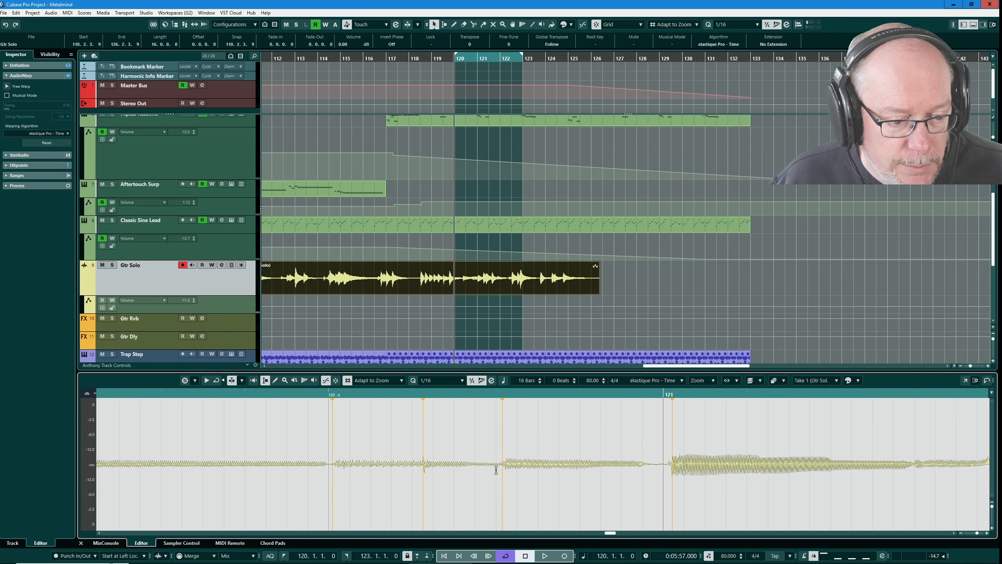
pyautogui.scroll(-6, 480, 479)
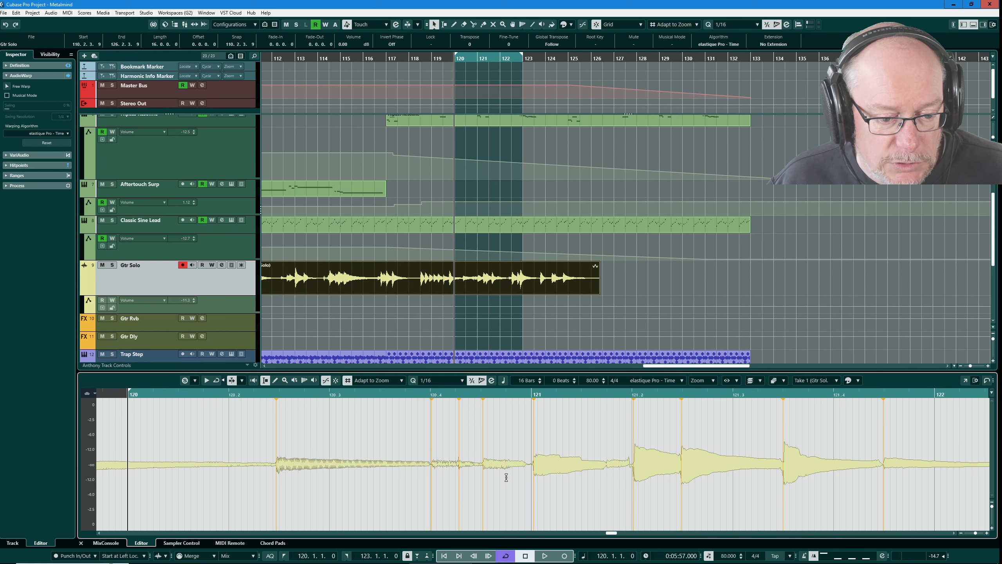
pyautogui.scroll(3, 586, 478)
pyautogui.scroll(1, 577, 471)
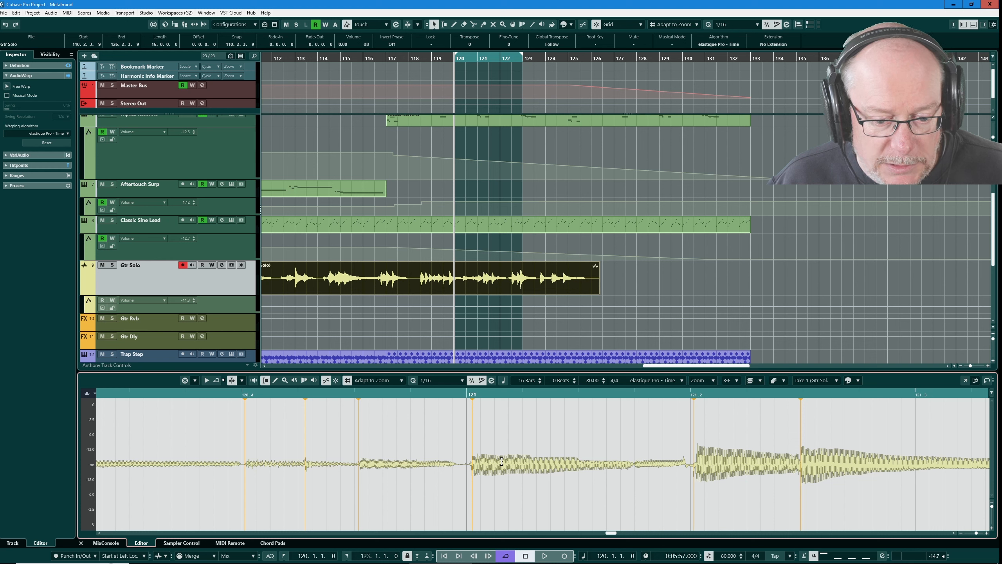
# Step: Play back from bar 120, add three Free Warp markers between the note at bar 121 and 121.2, and play the passage again
pyautogui.press('space')
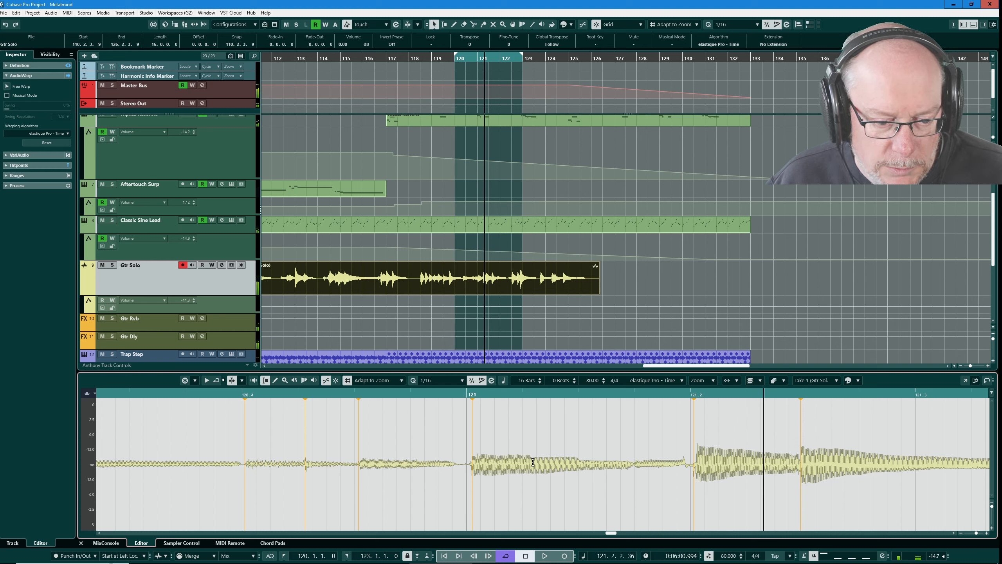
pyautogui.click(7, 86)
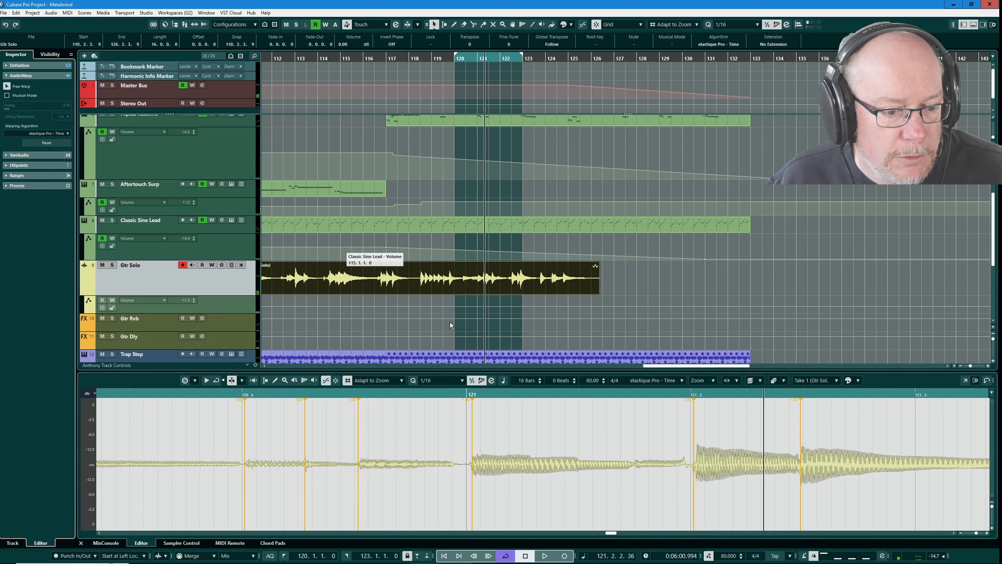
pyautogui.click(533, 462)
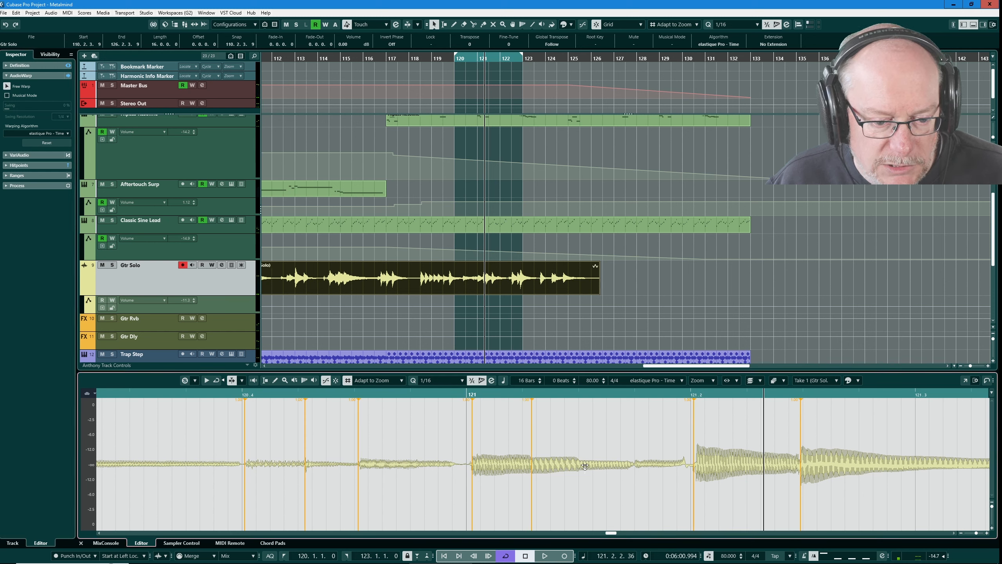
pyautogui.click(639, 469)
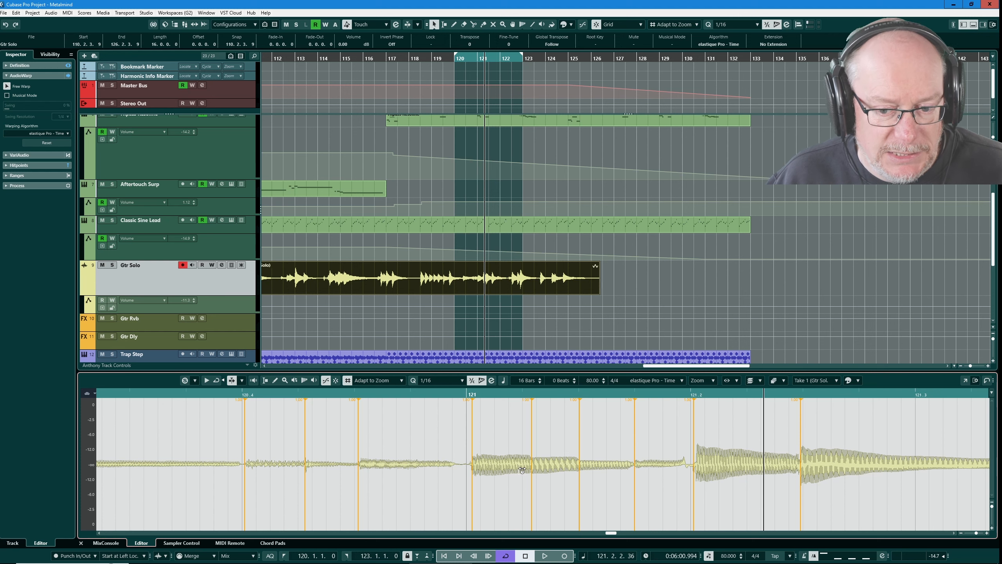
pyautogui.press('space')
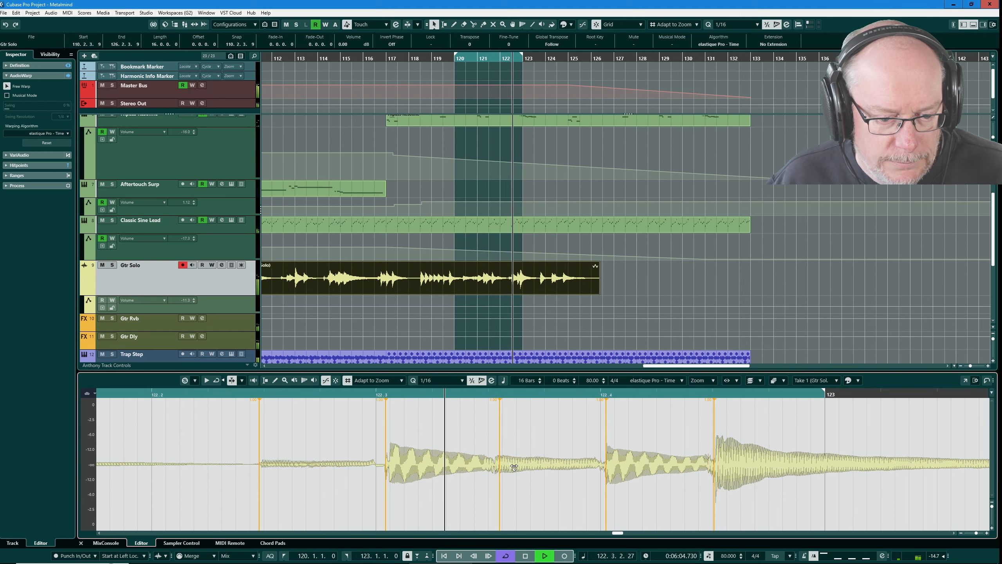
pyautogui.press('space')
# Step: Select the range of warp markers from about 120.2 to just before bar 123 and play the section back from bar 120
pyautogui.scroll(-3, 485, 449)
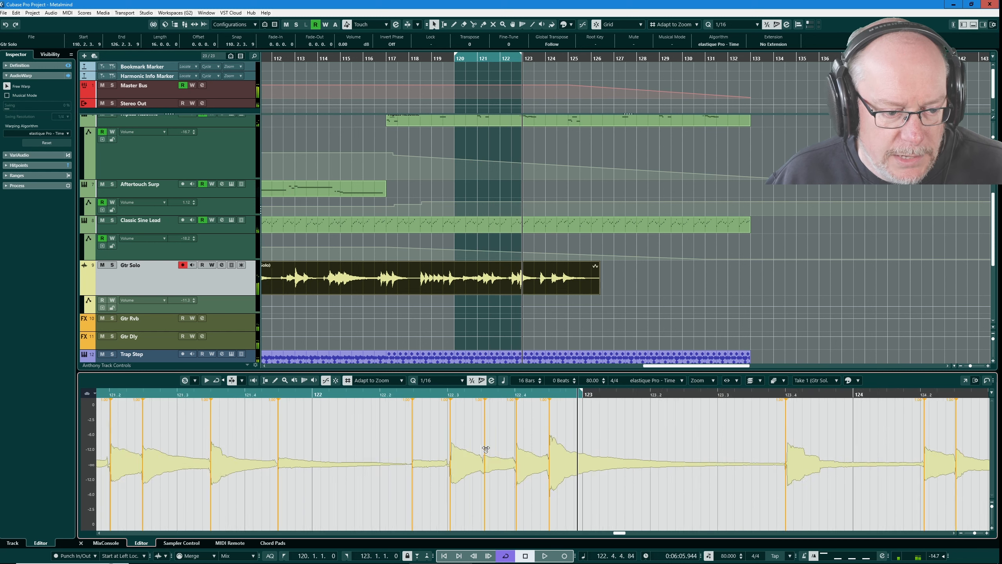
pyautogui.scroll(-5, 486, 449)
pyautogui.scroll(-2, 178, 443)
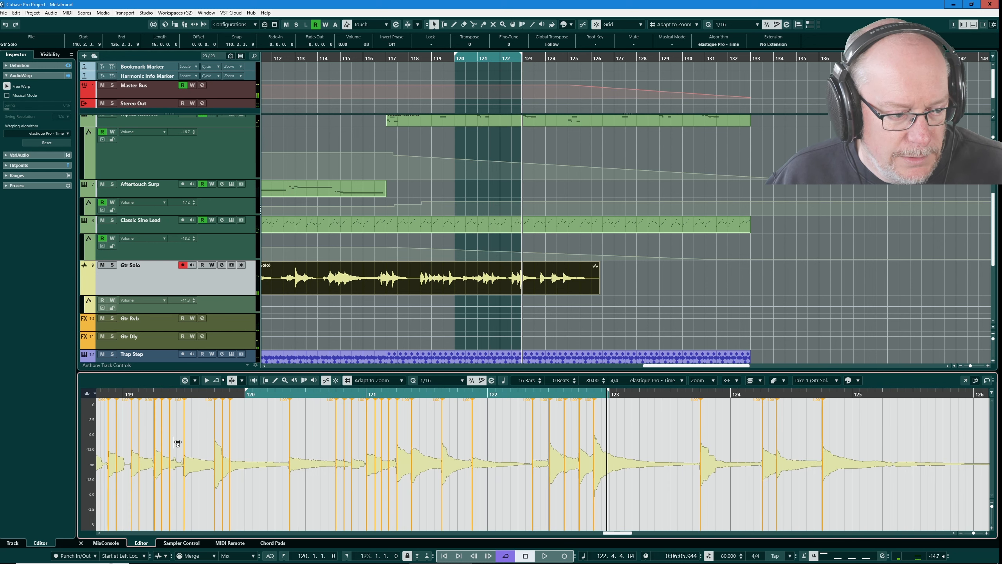
pyautogui.press('2')
pyautogui.moveTo(287, 434); pyautogui.dragTo(601, 471)
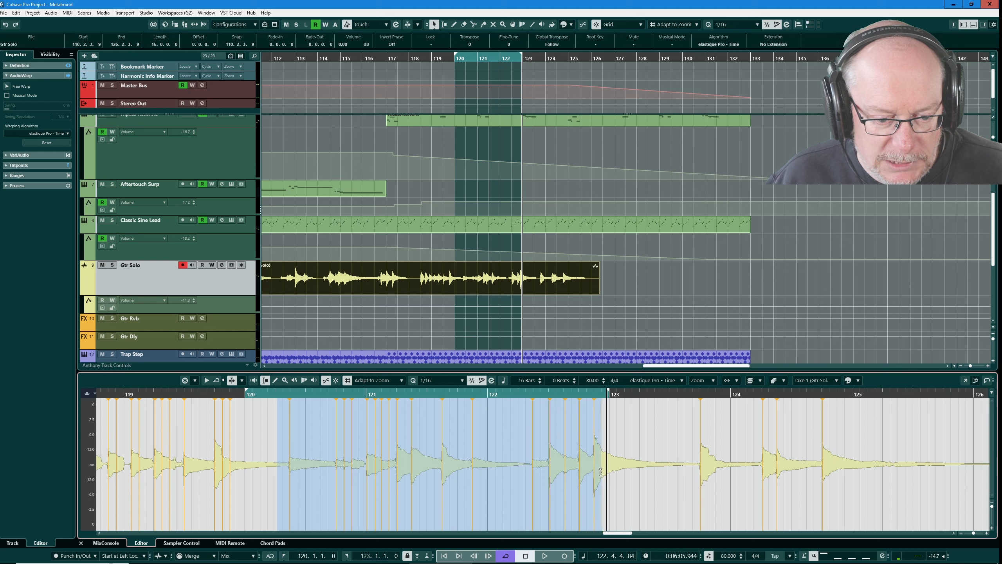
pyautogui.press('space')
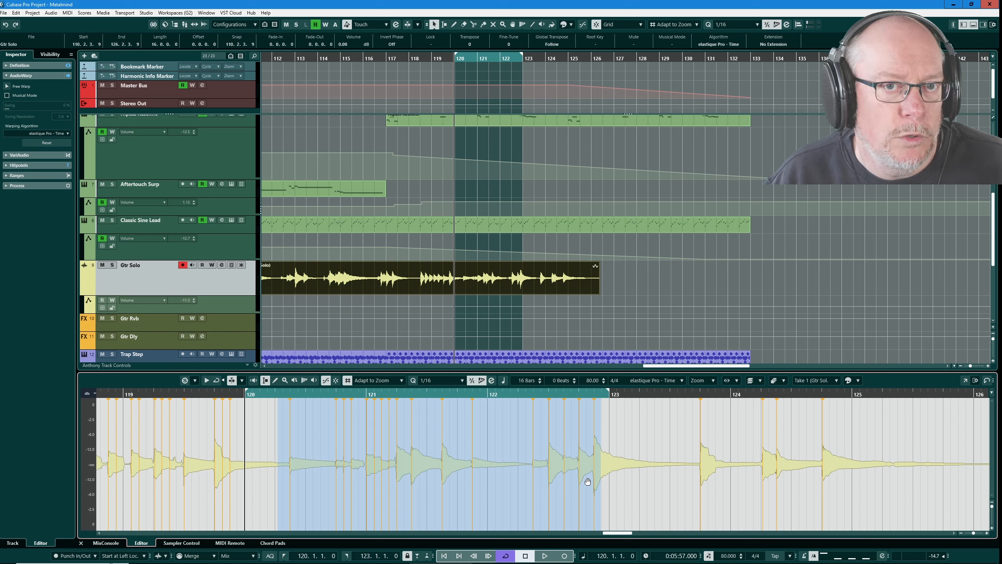
pyautogui.press('space')
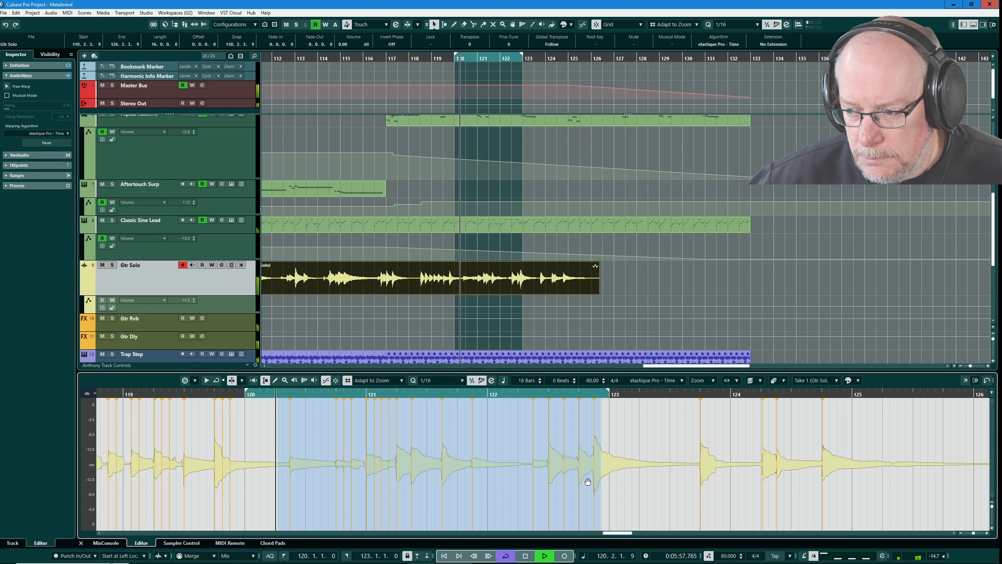